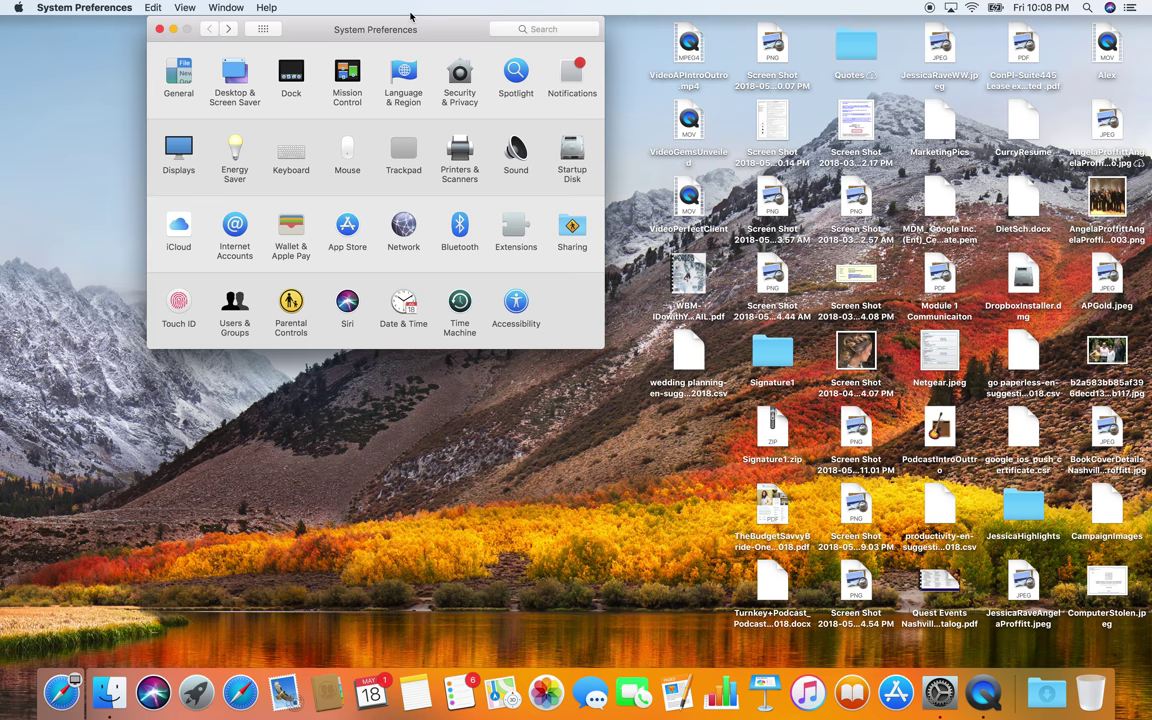
# View the open windows and desktops in Mission Control and return to the System Preferences window
pyautogui.hotkey('ctrl', 'Up')
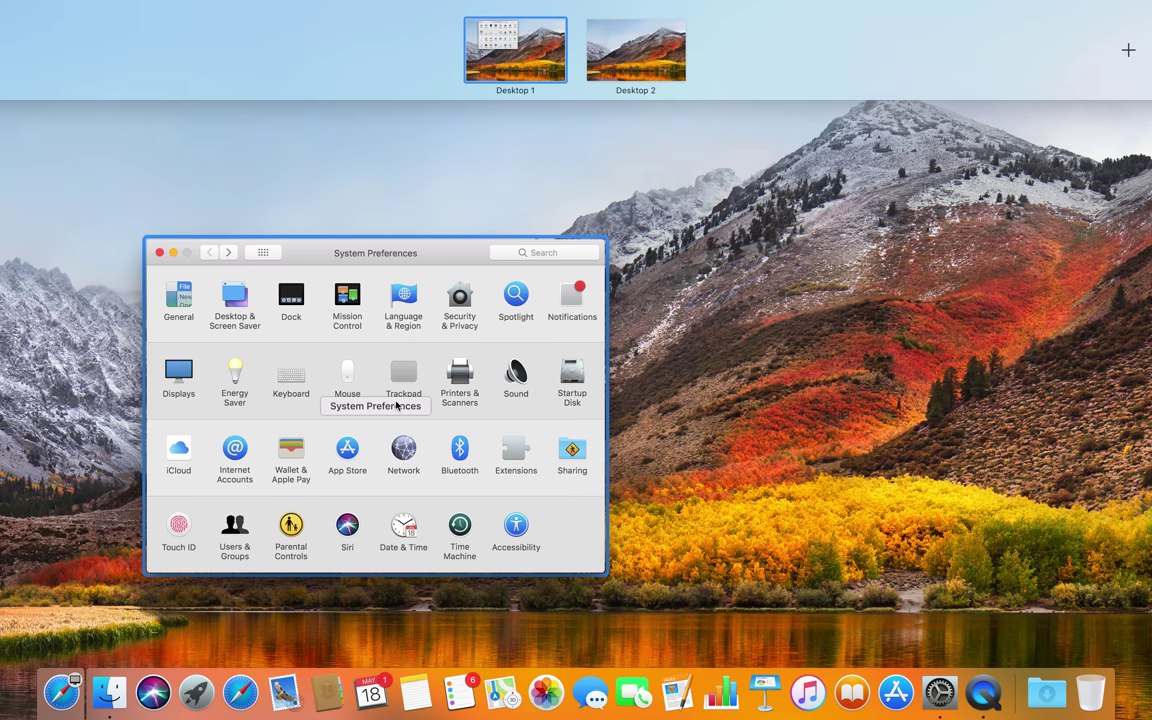
pyautogui.click(389, 300)
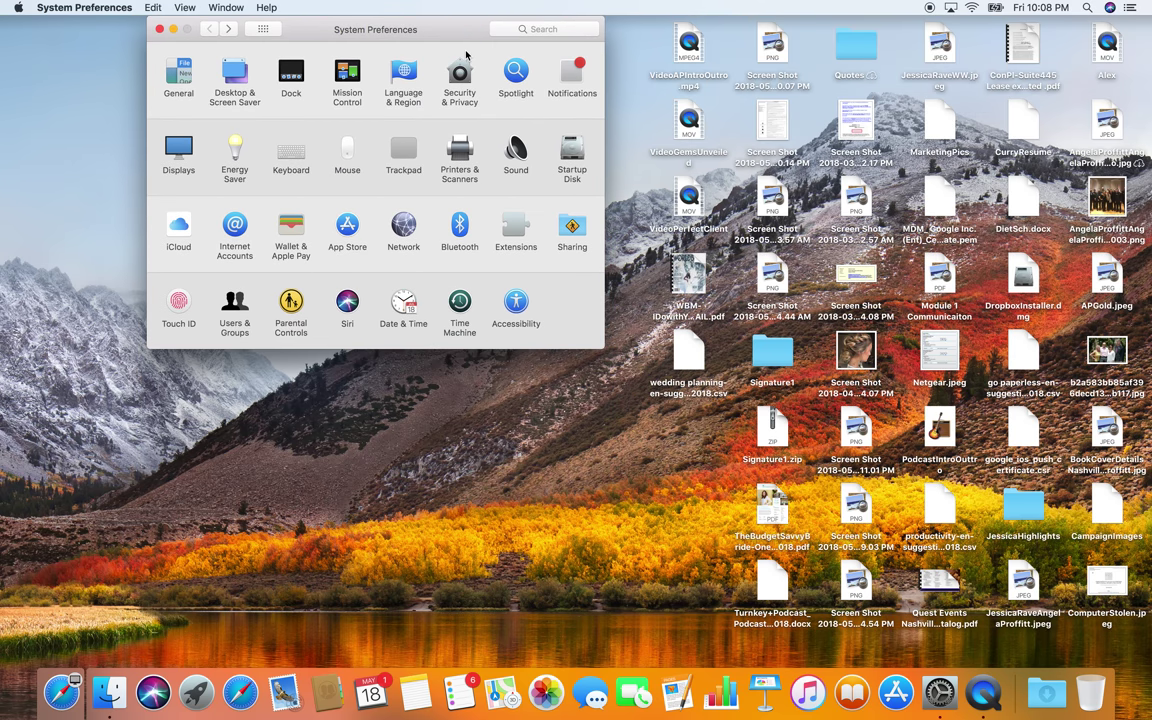
pyautogui.moveTo(437, 31)
pyautogui.mouseDown()
pyautogui.moveTo(548, 8)
pyautogui.moveTo(430, 21)
pyautogui.mouseUp()
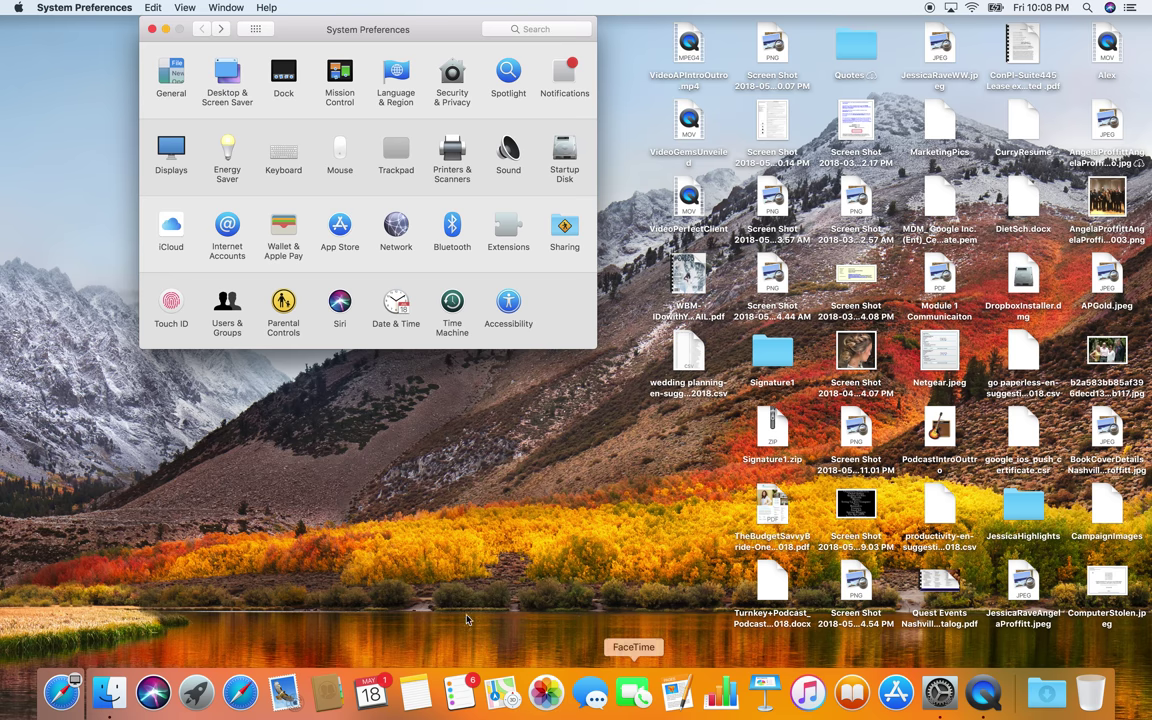
# Remove Launchpad and Maps from the Dock
pyautogui.rightClick(199, 697)
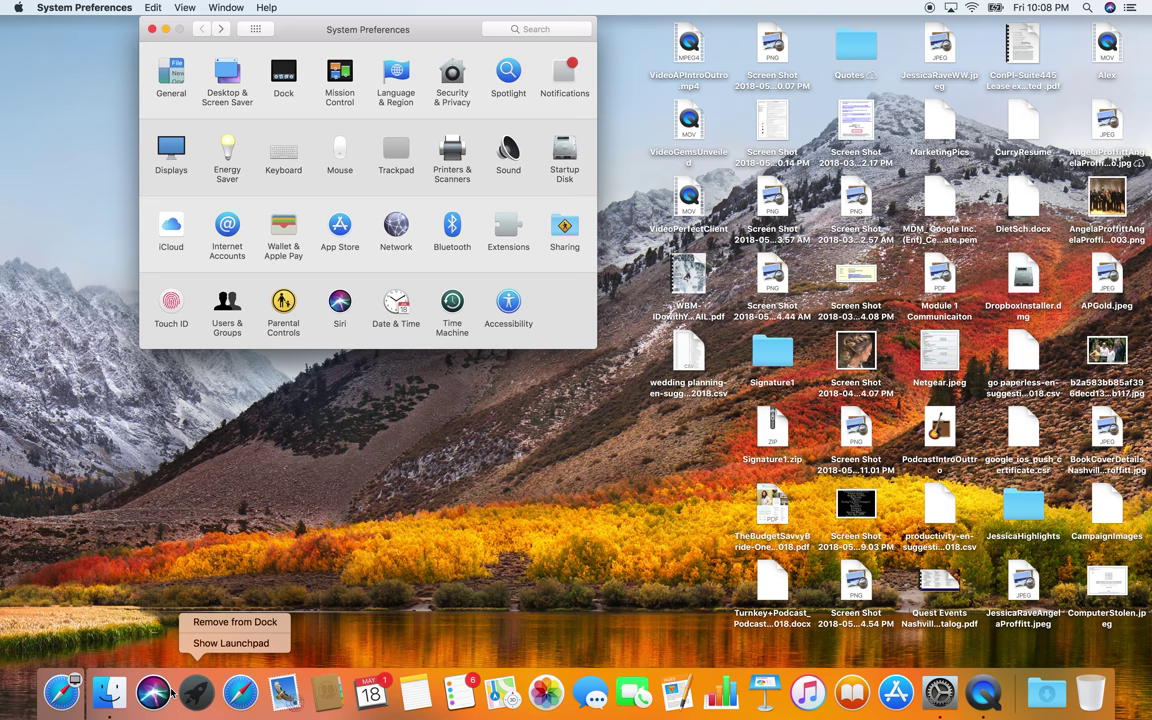
pyautogui.click(242, 624)
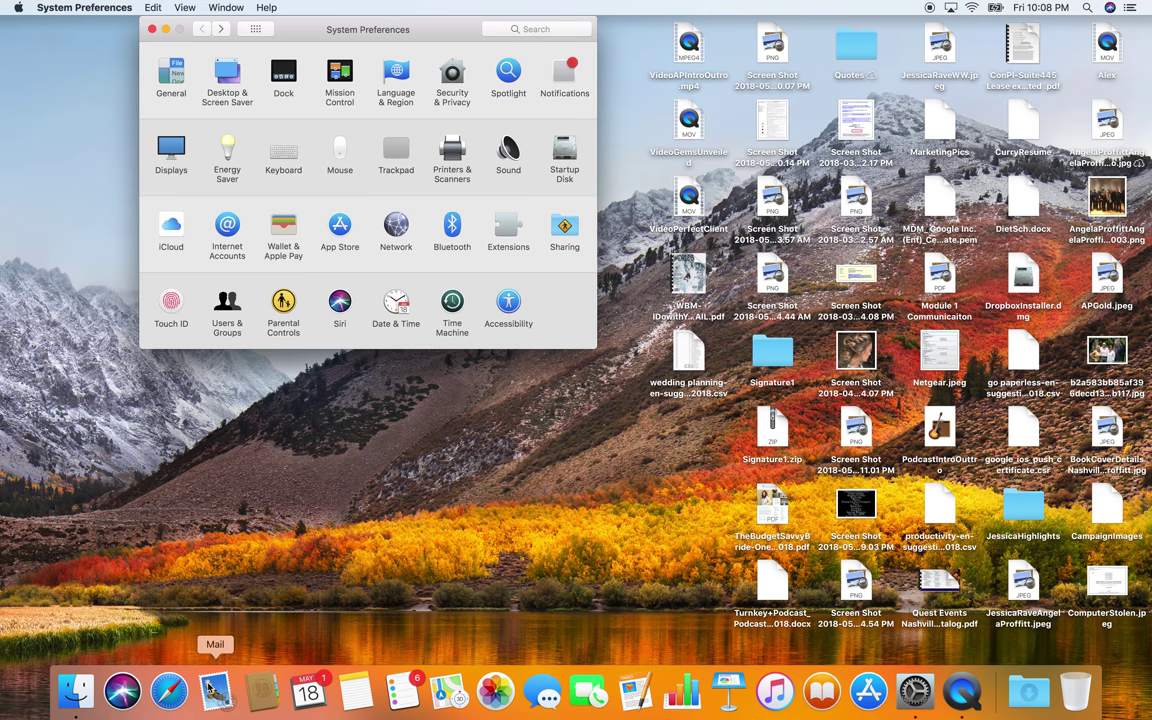
pyautogui.rightClick(449, 697)
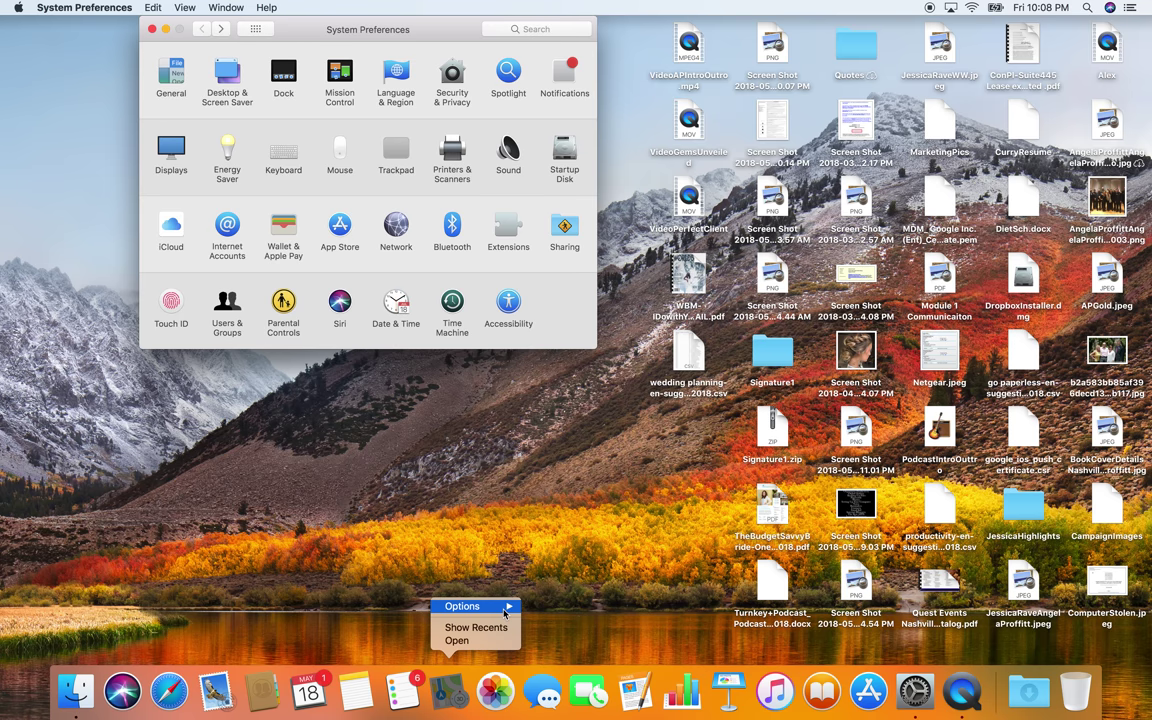
pyautogui.moveTo(505, 610)
pyautogui.click(507, 508)
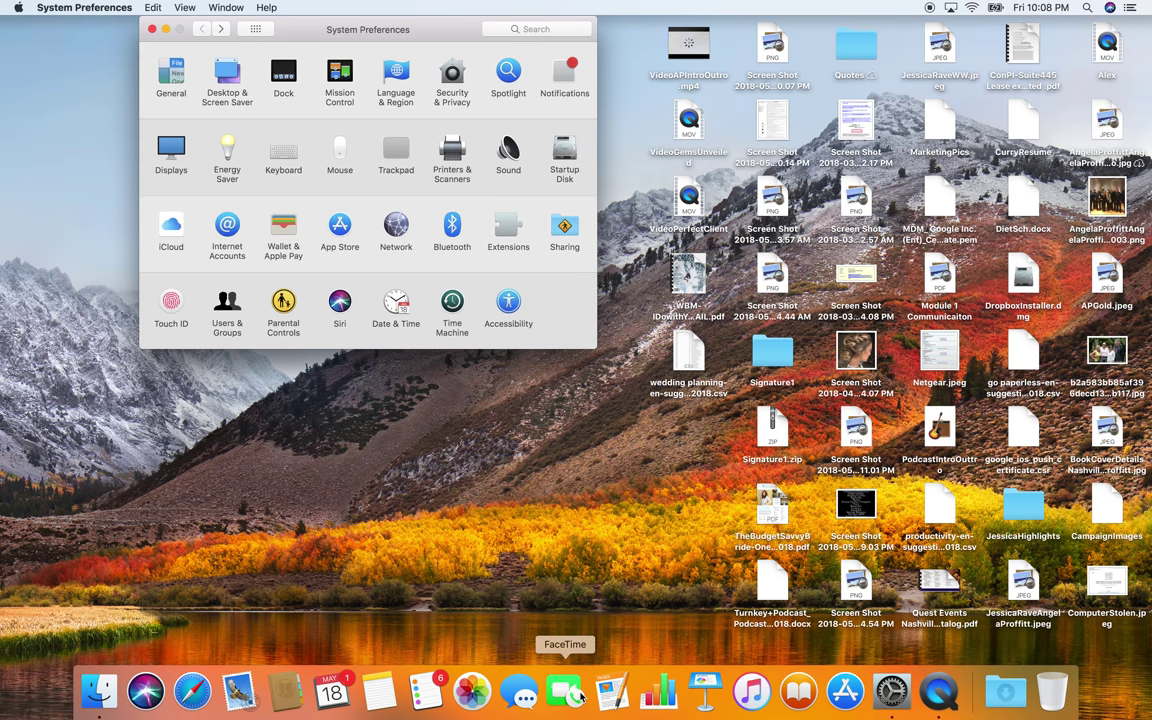
# Remove Pages, Numbers and Keynote from the Dock
pyautogui.rightClick(618, 692)
pyautogui.moveTo(672, 608)
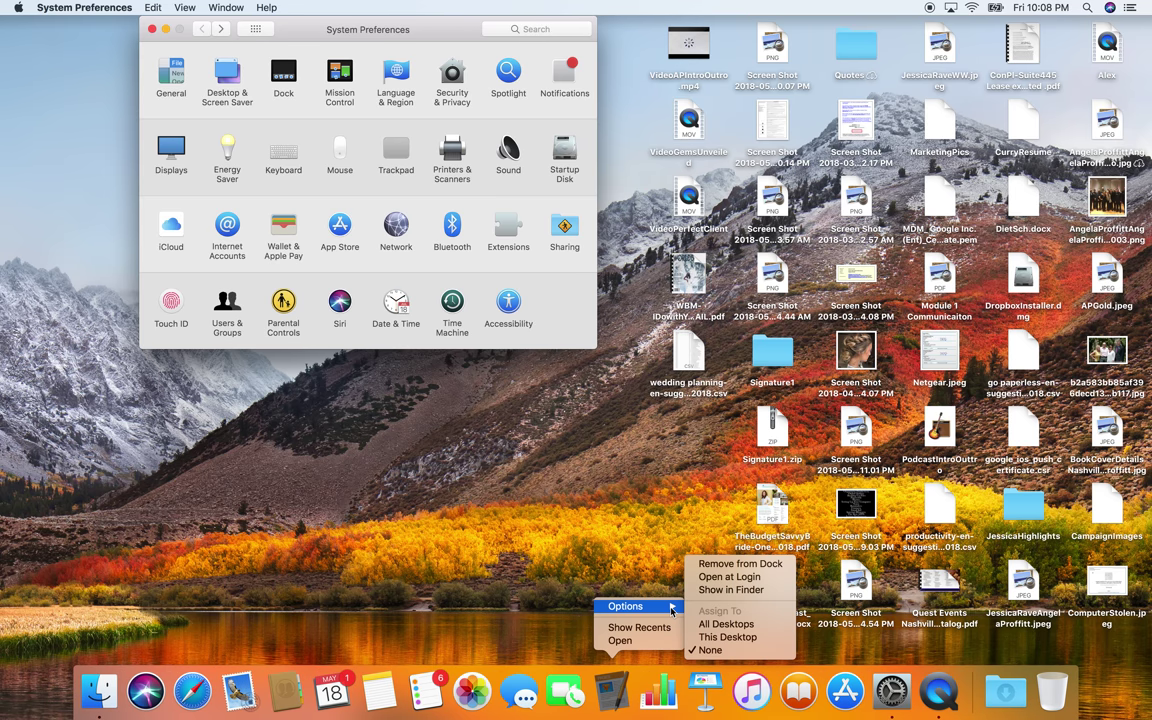
pyautogui.click(730, 564)
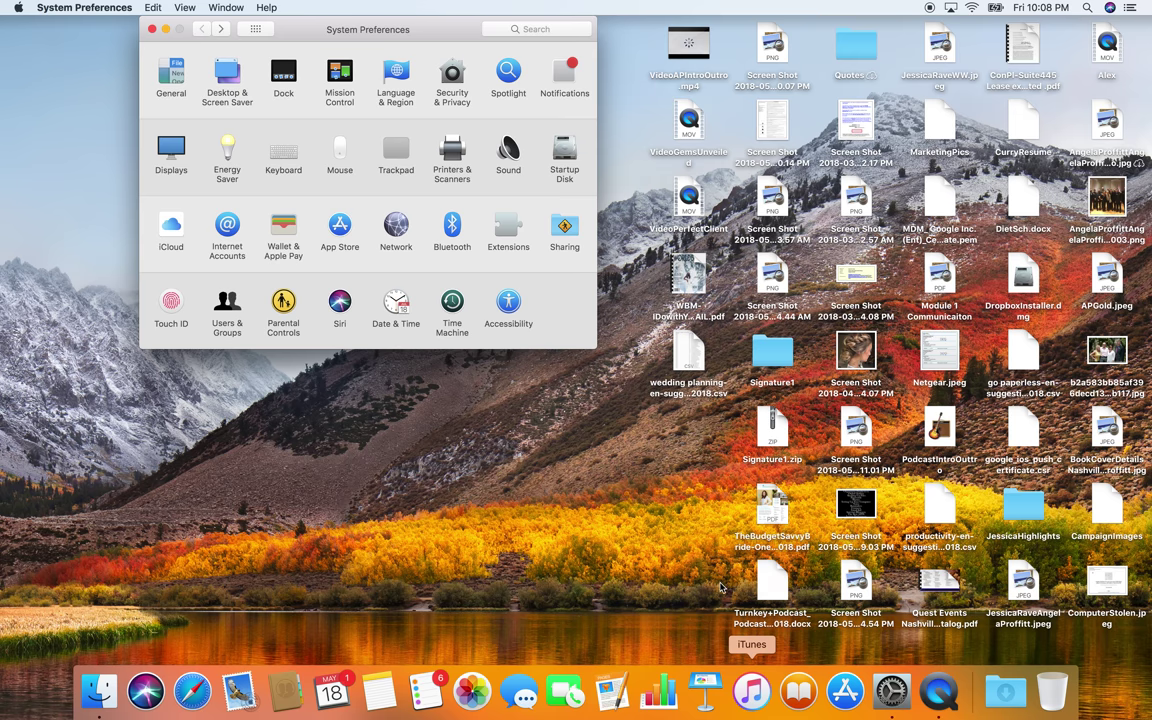
pyautogui.rightClick(648, 681)
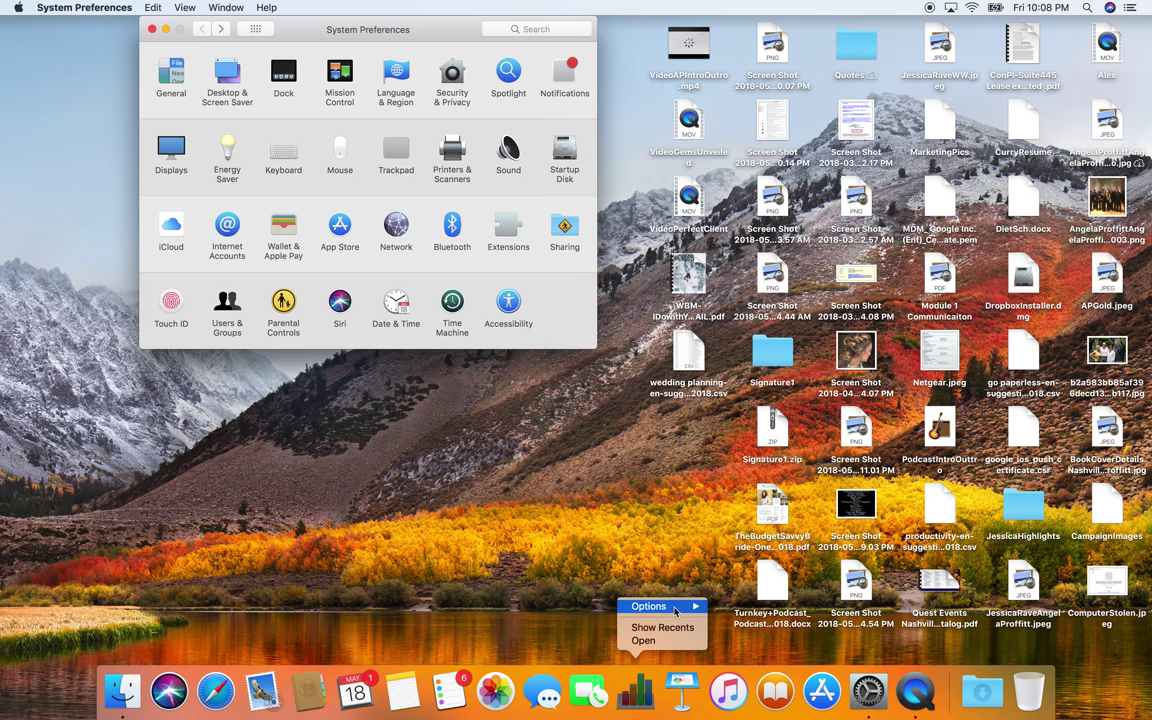
pyautogui.moveTo(676, 608)
pyautogui.click(745, 564)
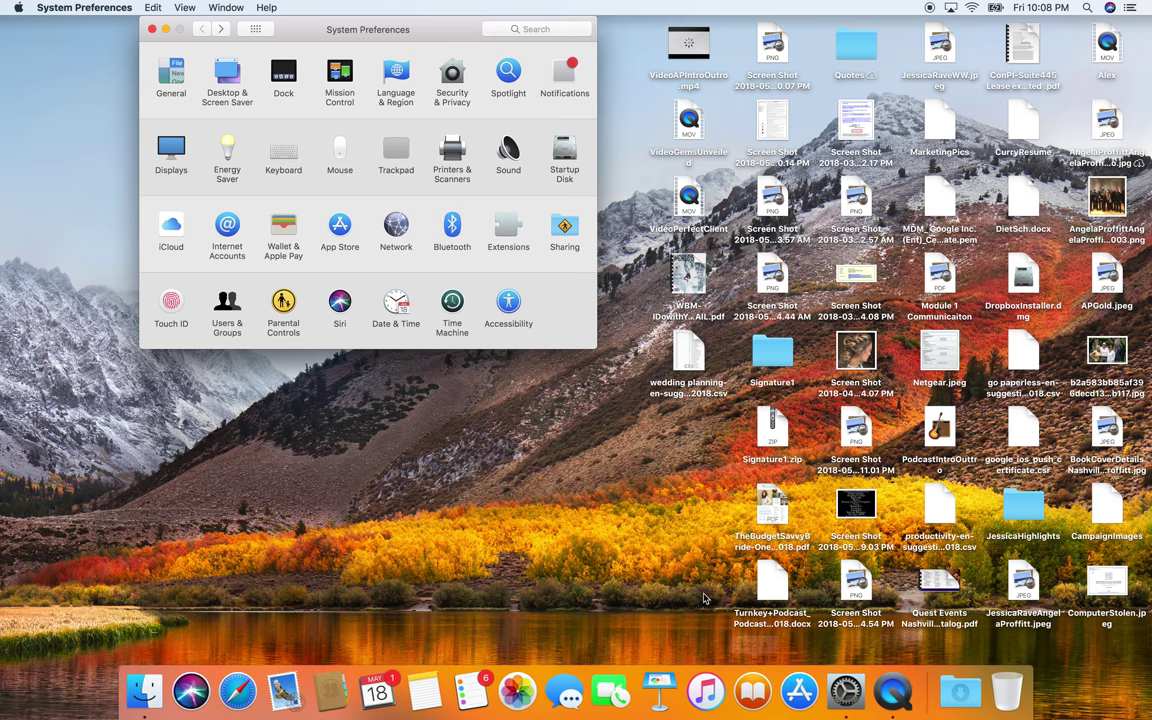
pyautogui.rightClick(661, 680)
pyautogui.moveTo(680, 606)
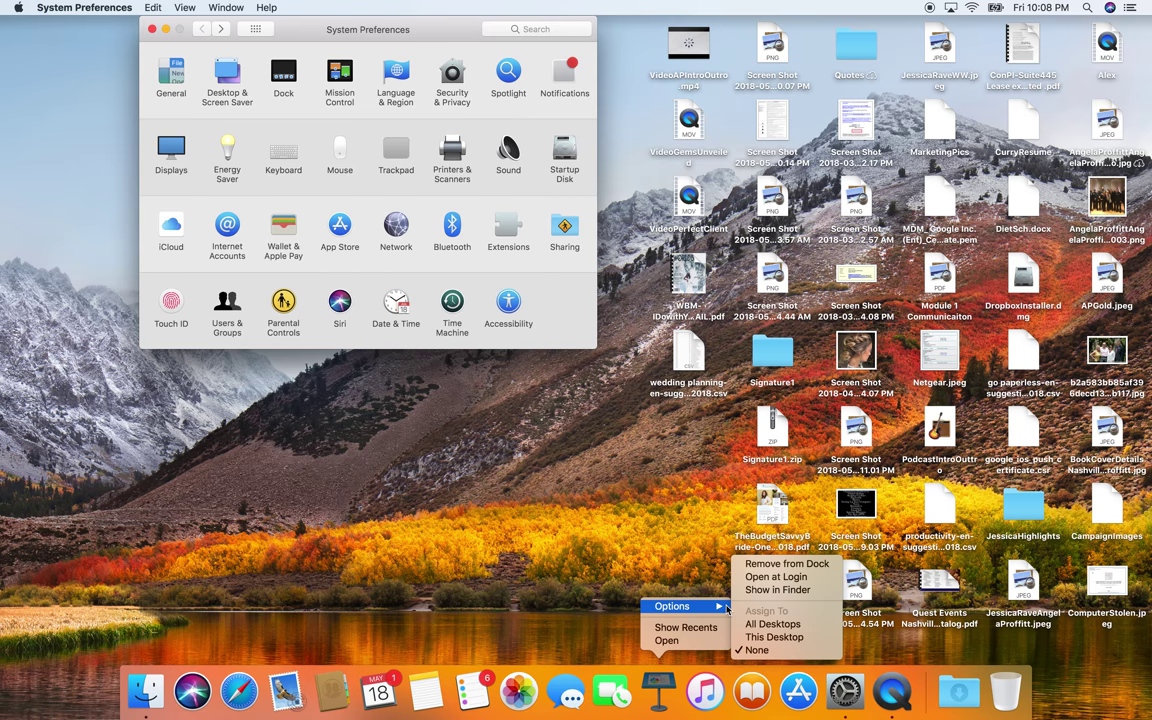
pyautogui.click(784, 568)
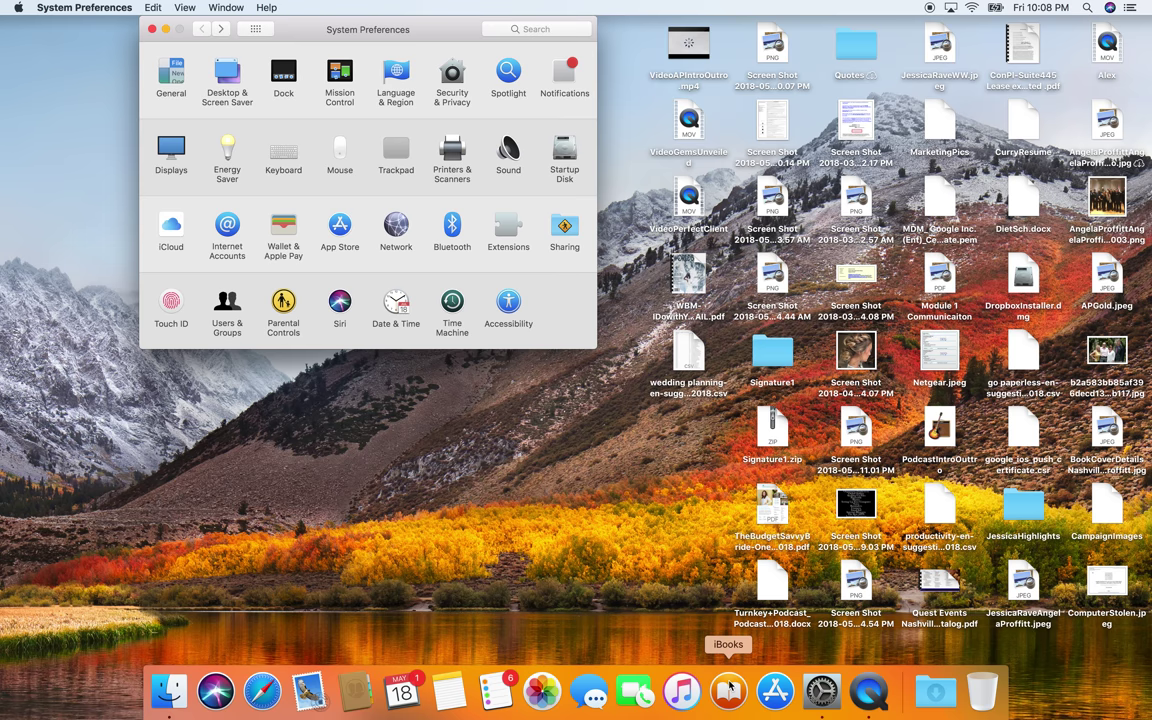
# Remove the App Store from the Dock
pyautogui.rightClick(777, 692)
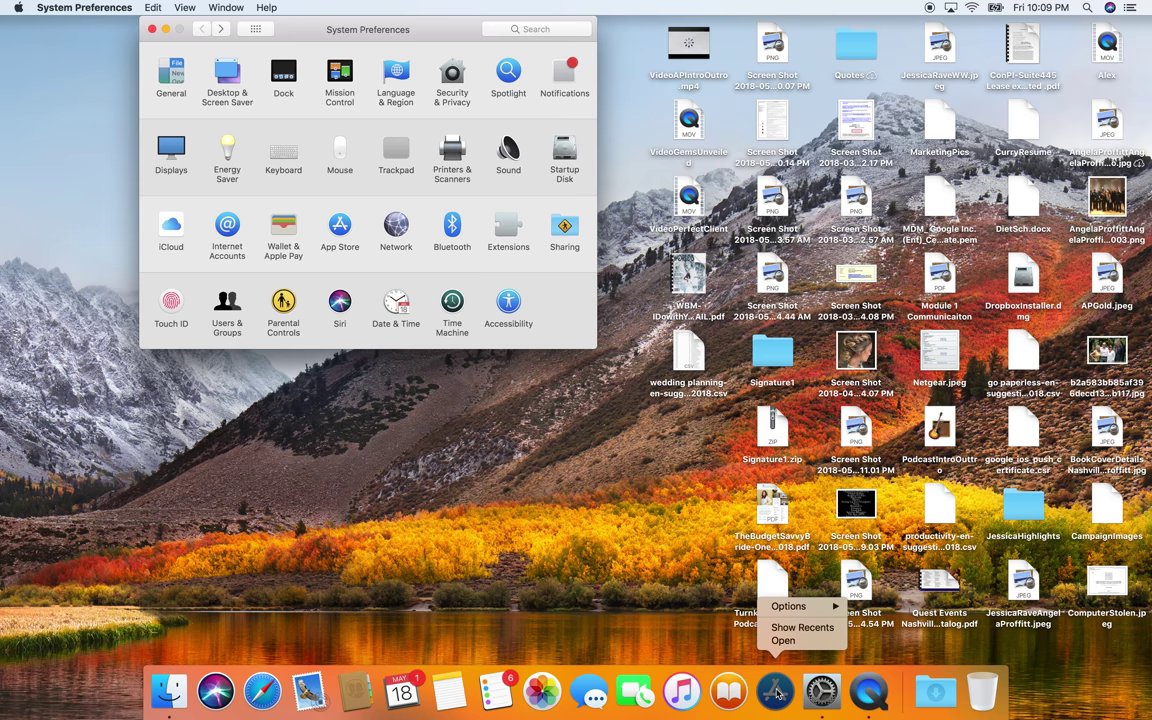
pyautogui.moveTo(790, 606)
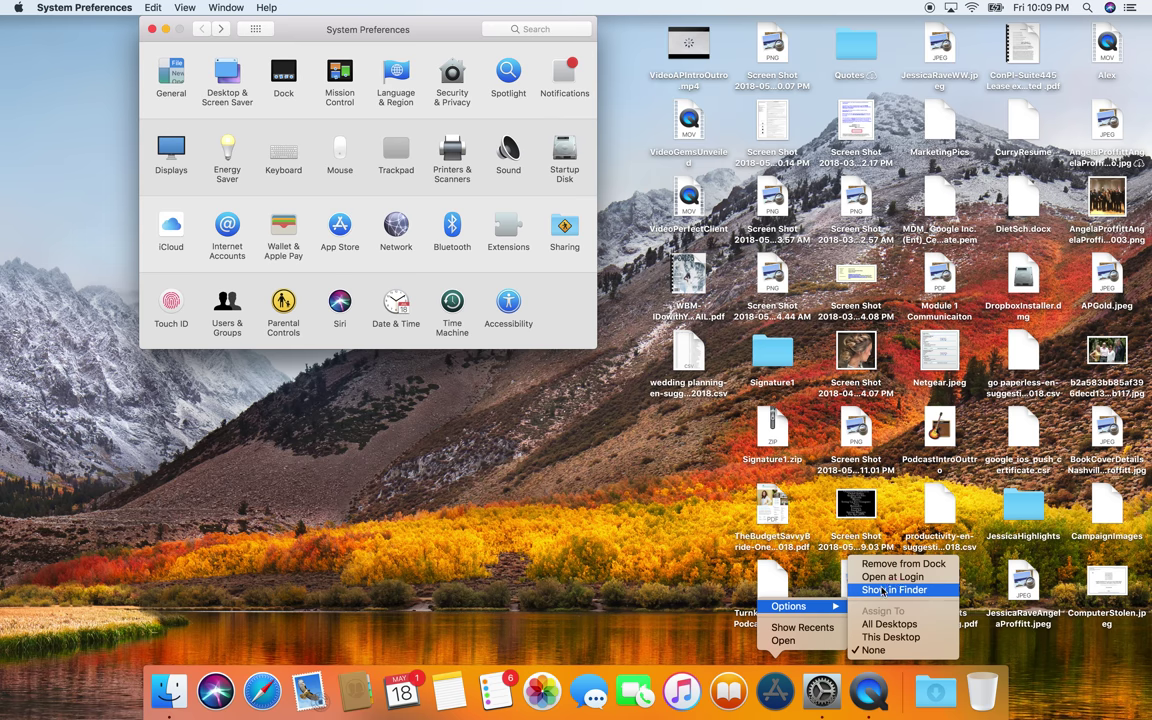
pyautogui.click(905, 564)
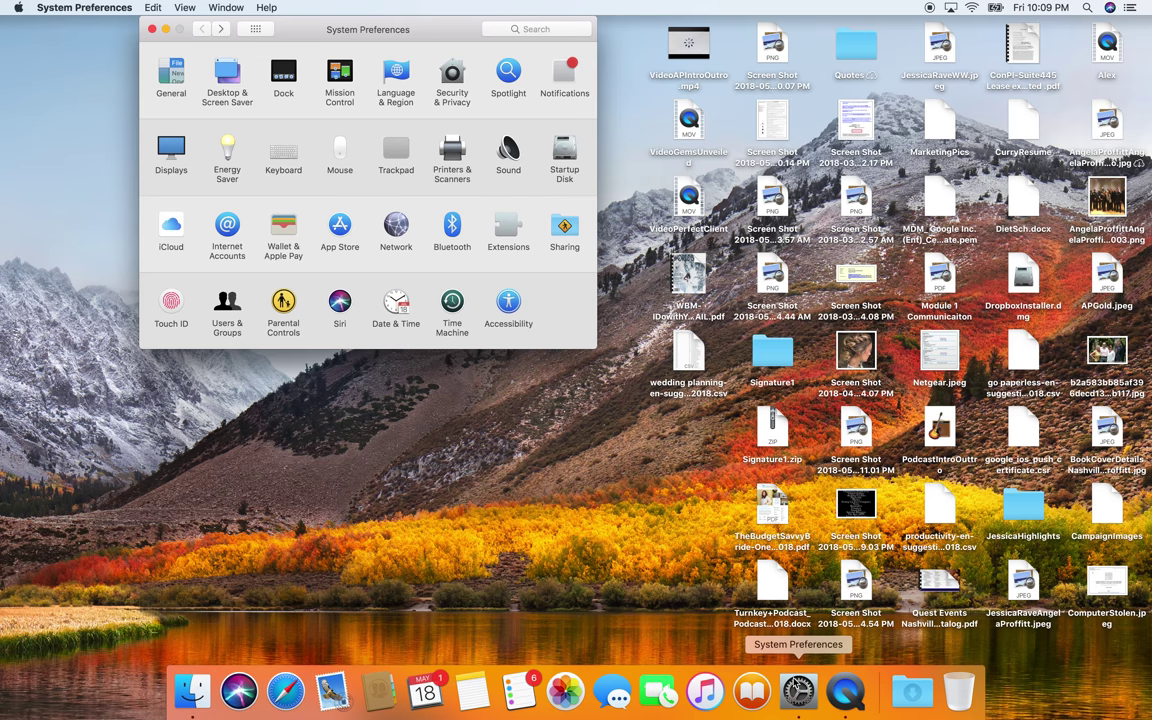
# Check the Keep in Dock option of System Preferences without changing it
pyautogui.rightClick(798, 690)
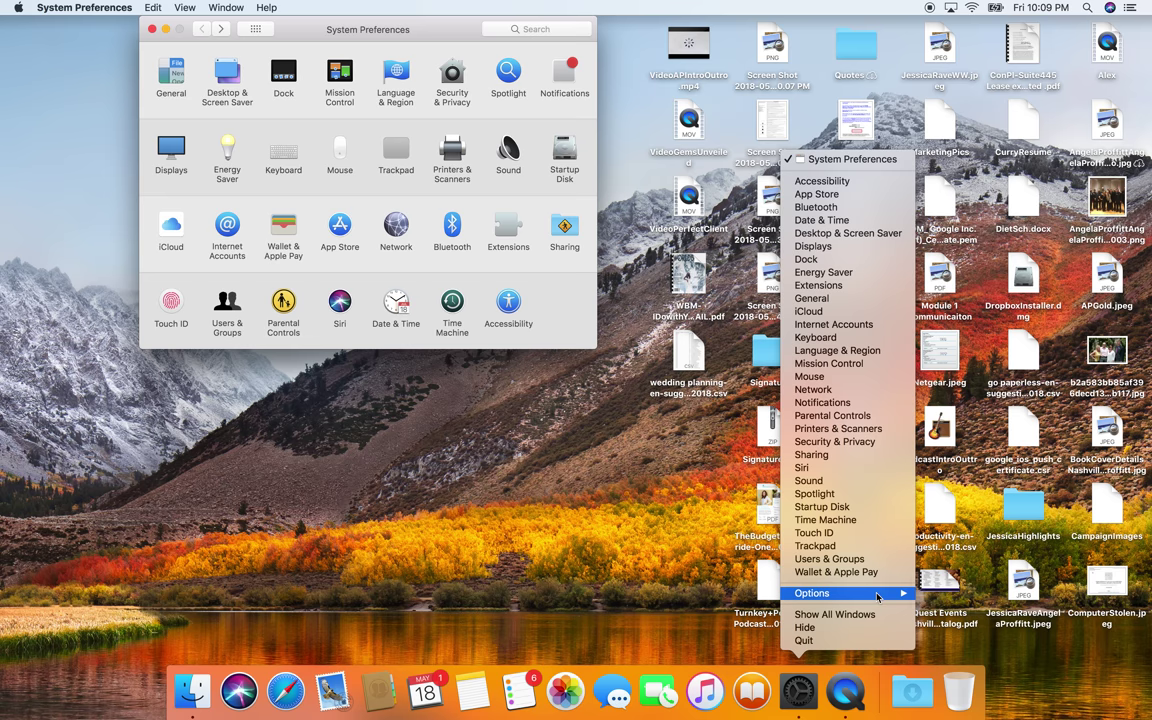
pyautogui.moveTo(877, 597)
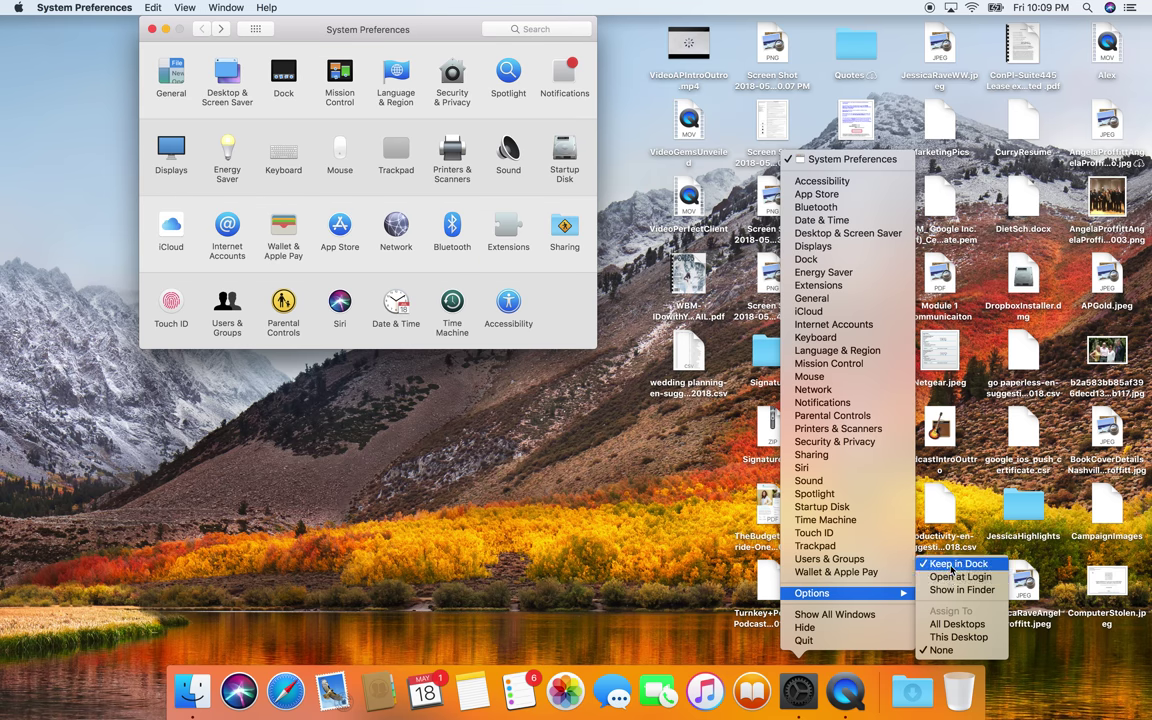
pyautogui.click(845, 698)
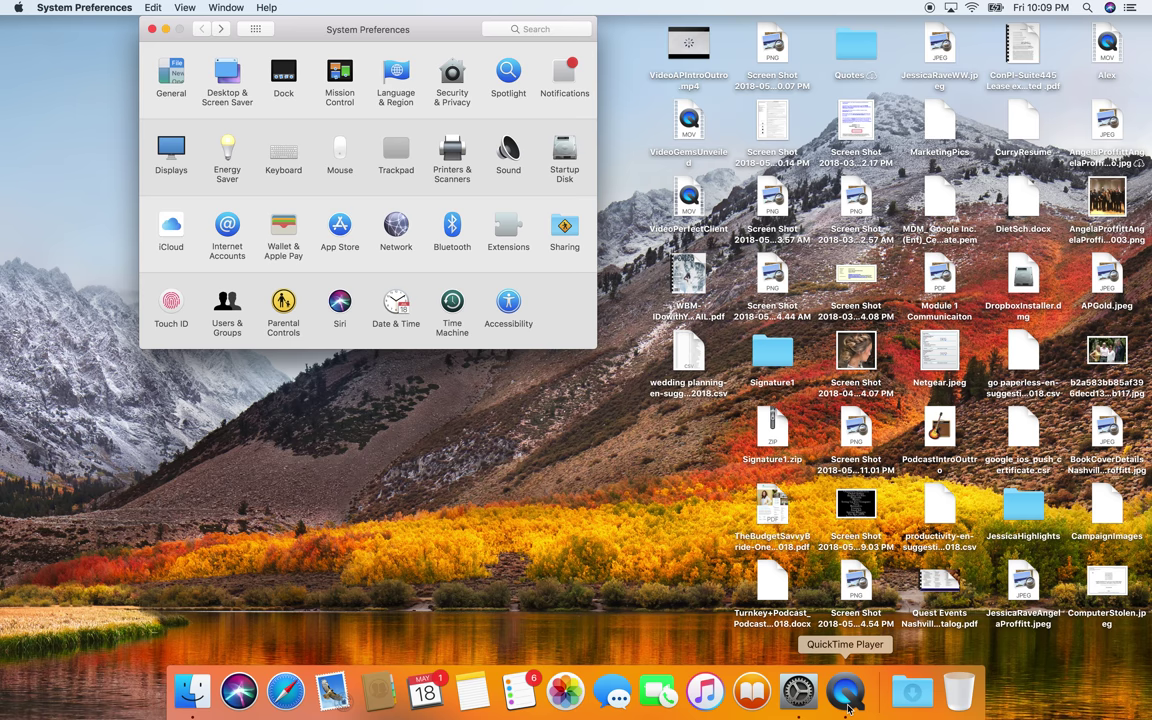
# Switch to QuickTime Player and look at its recording commands, such as New Screen Recording, without starting one
pyautogui.click(847, 698)
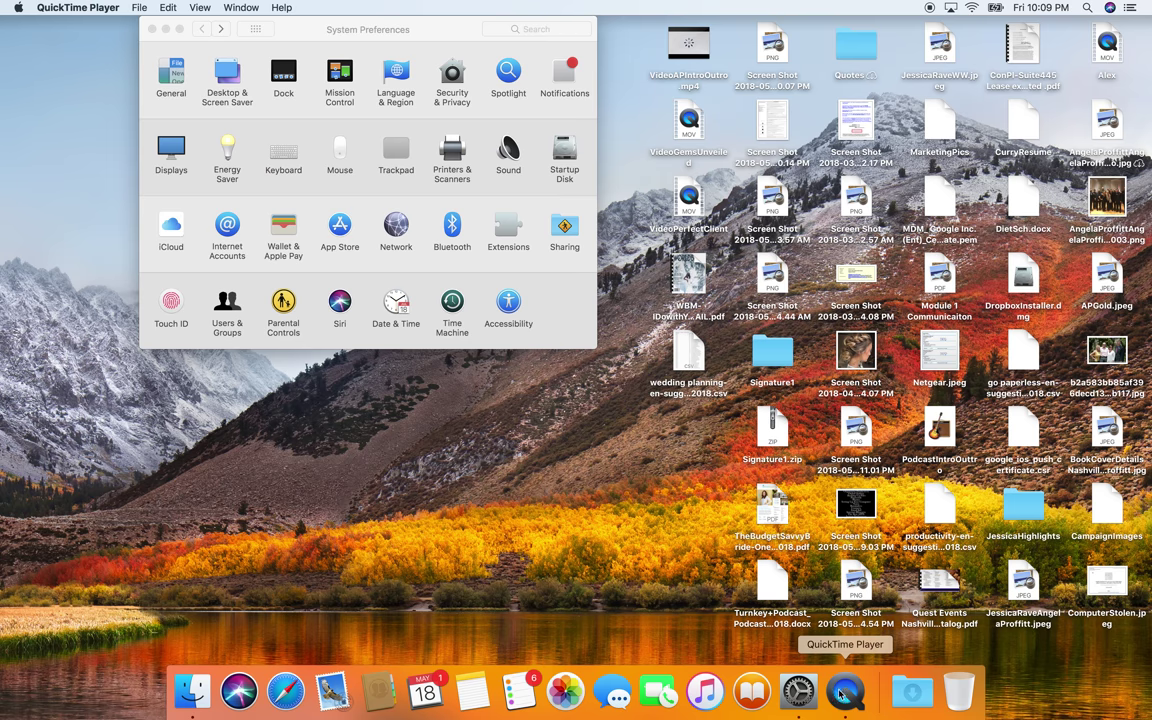
pyautogui.click(138, 8)
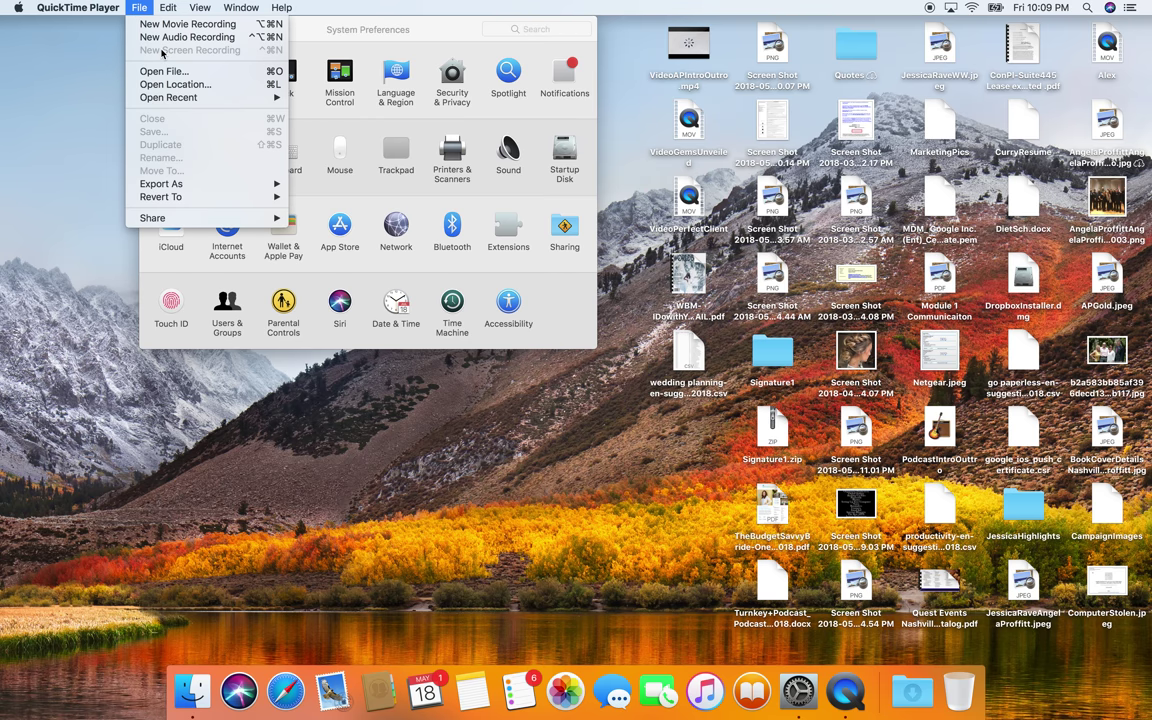
pyautogui.click(84, 56)
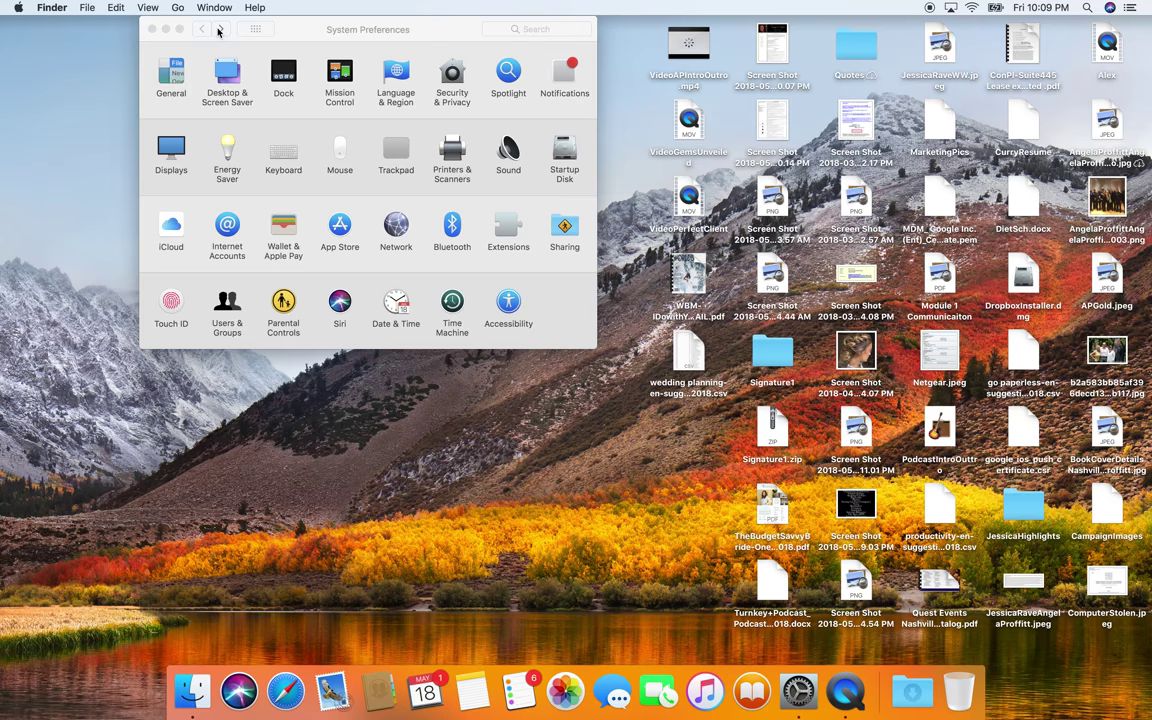
# Rearrange Launchpad so that System Preferences is the first app, and close Launchpad
pyautogui.press('F4')
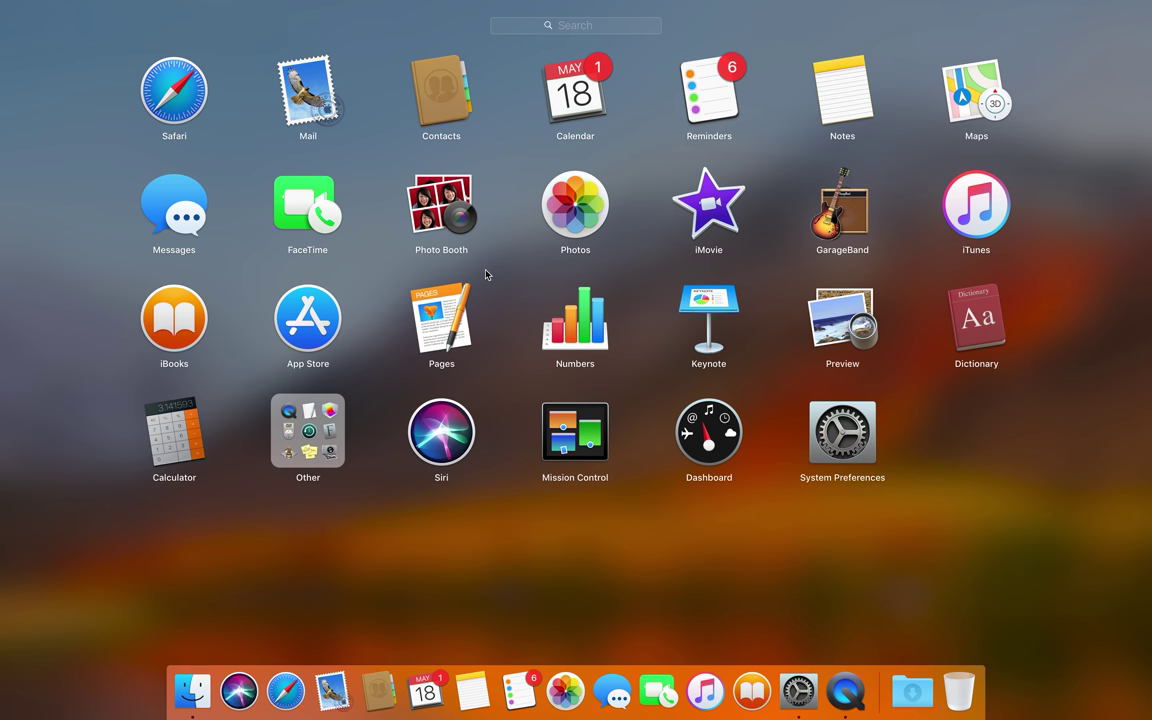
pyautogui.moveTo(840, 436); pyautogui.dragTo(756, 404)
pyautogui.moveTo(855, 447); pyautogui.dragTo(127, 107)
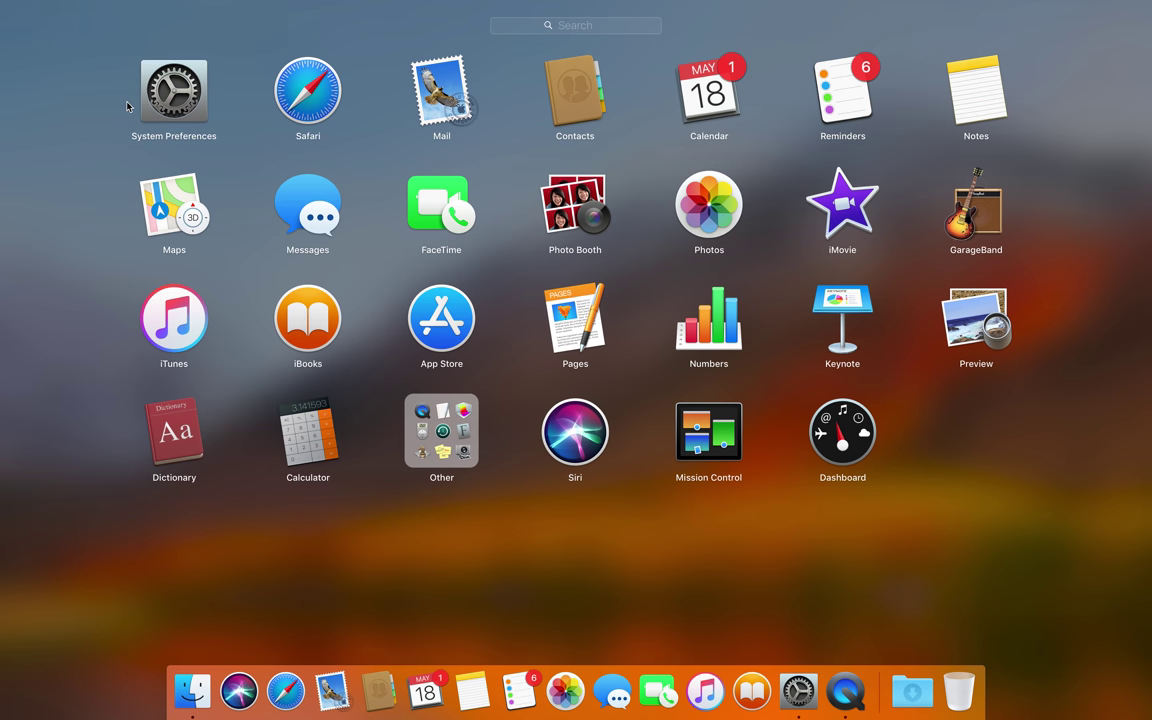
pyautogui.click(397, 467)
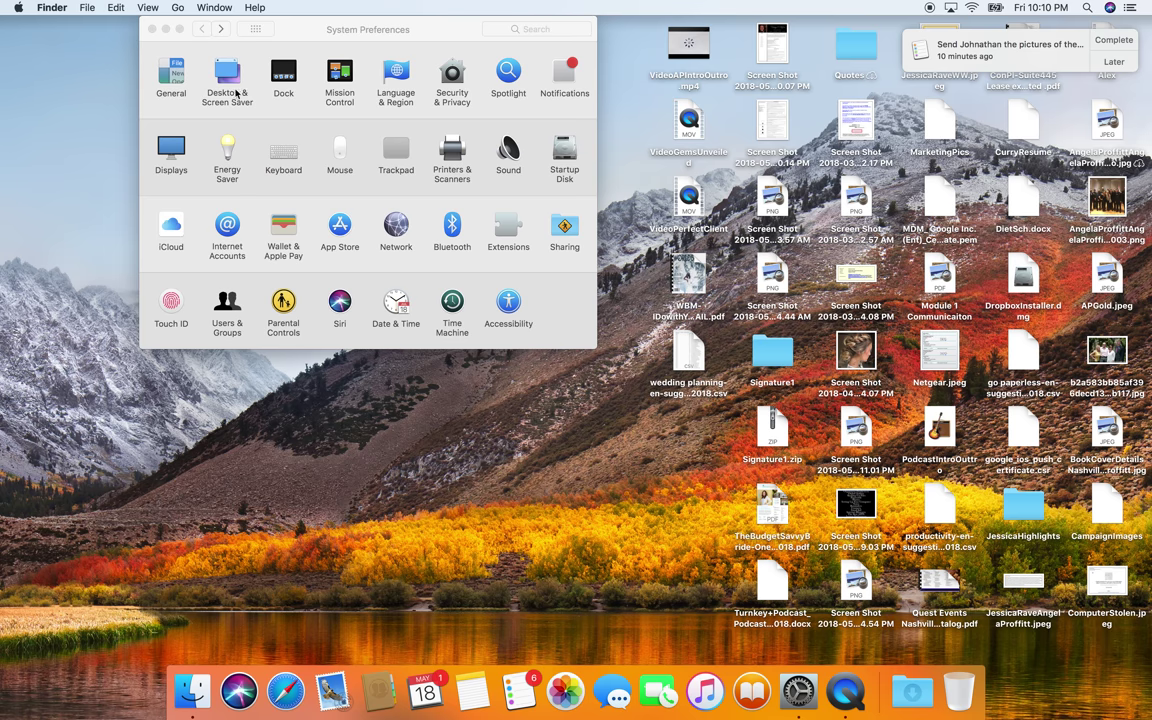
# Open the General preferences and look at the default web browser choices without changing the setting
pyautogui.click(201, 62)
pyautogui.click(224, 72)
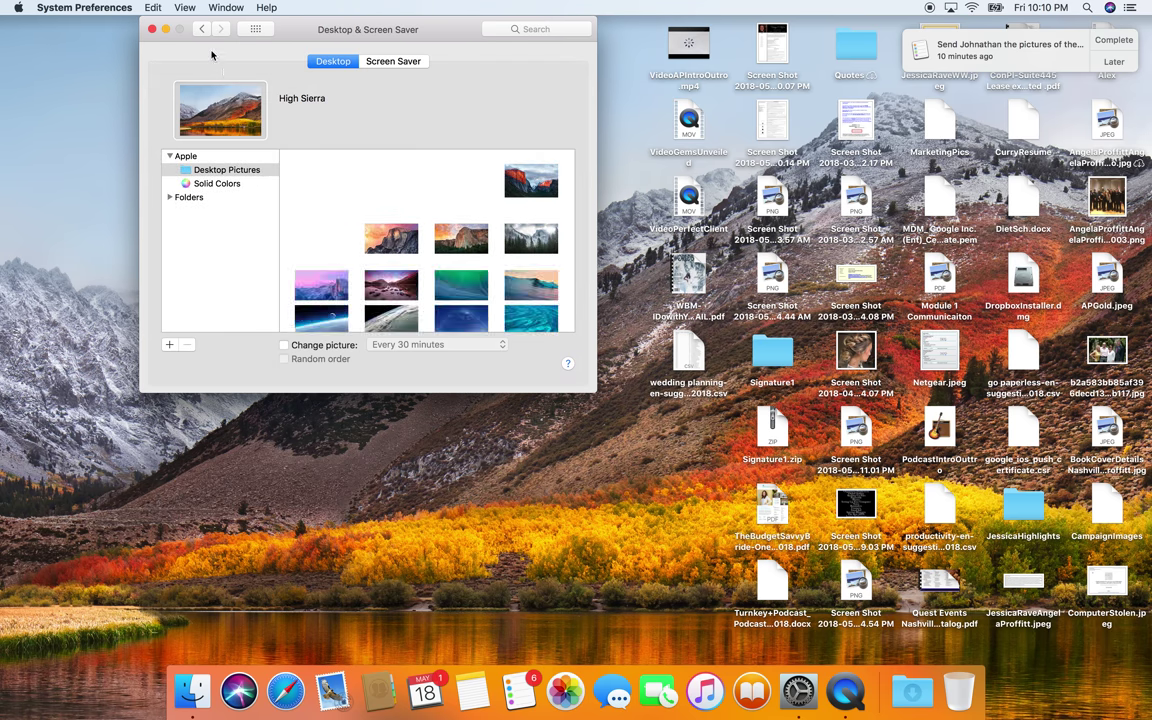
pyautogui.click(201, 31)
pyautogui.click(176, 78)
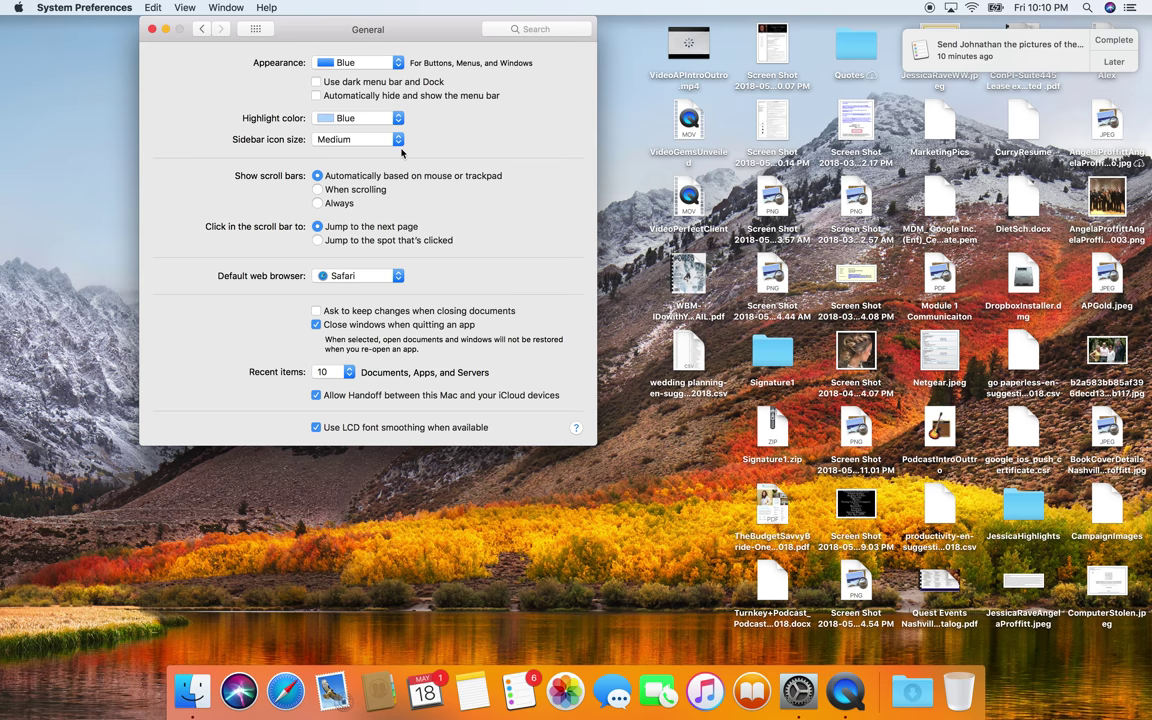
pyautogui.click(403, 276)
pyautogui.click(456, 545)
# Switch to Safari and postpone the pending reminder notification by an hour
pyautogui.click(293, 690)
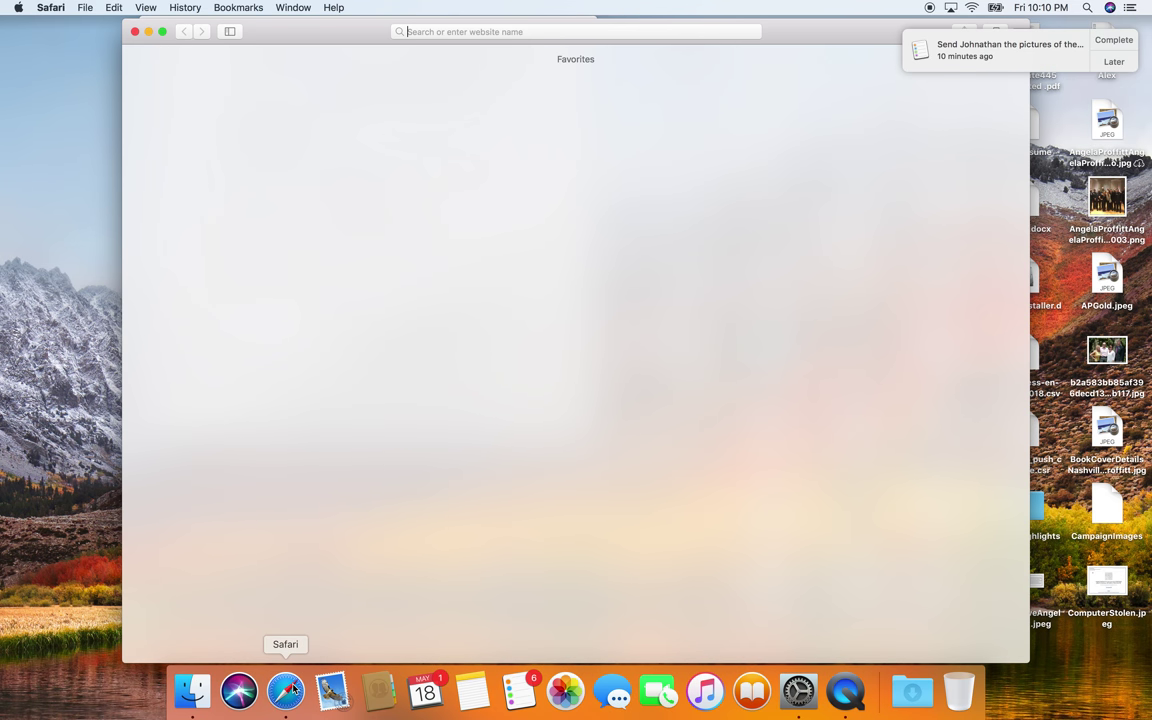
pyautogui.click(1118, 62)
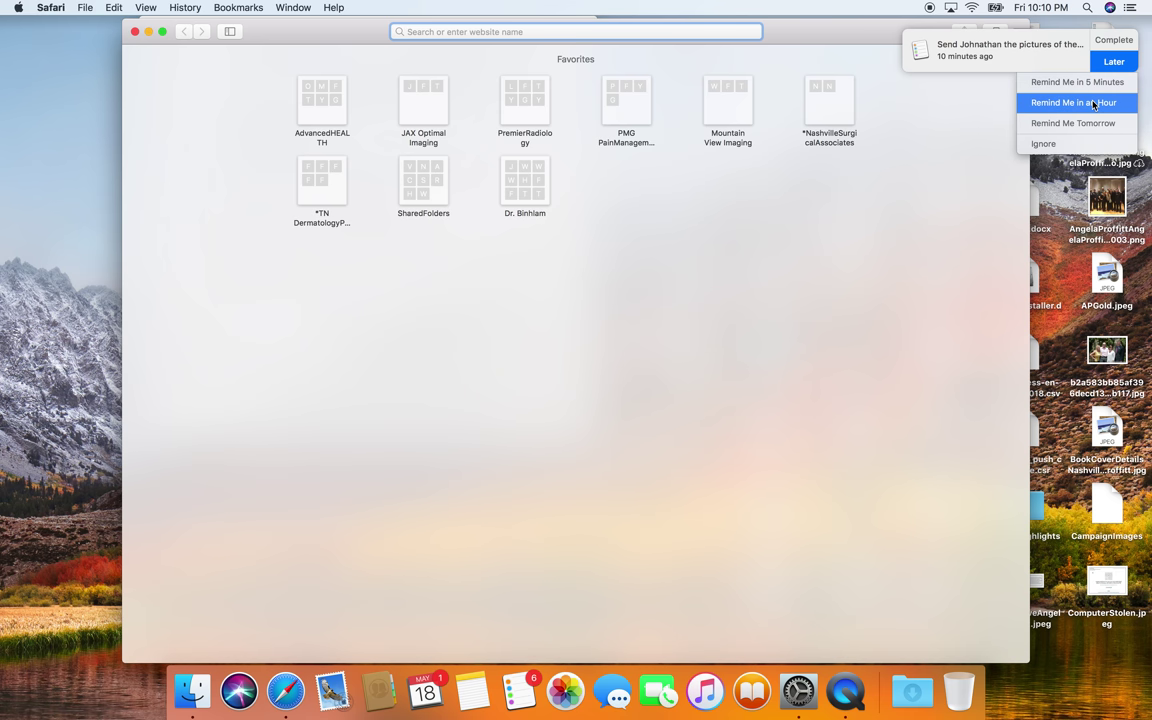
pyautogui.click(1073, 102)
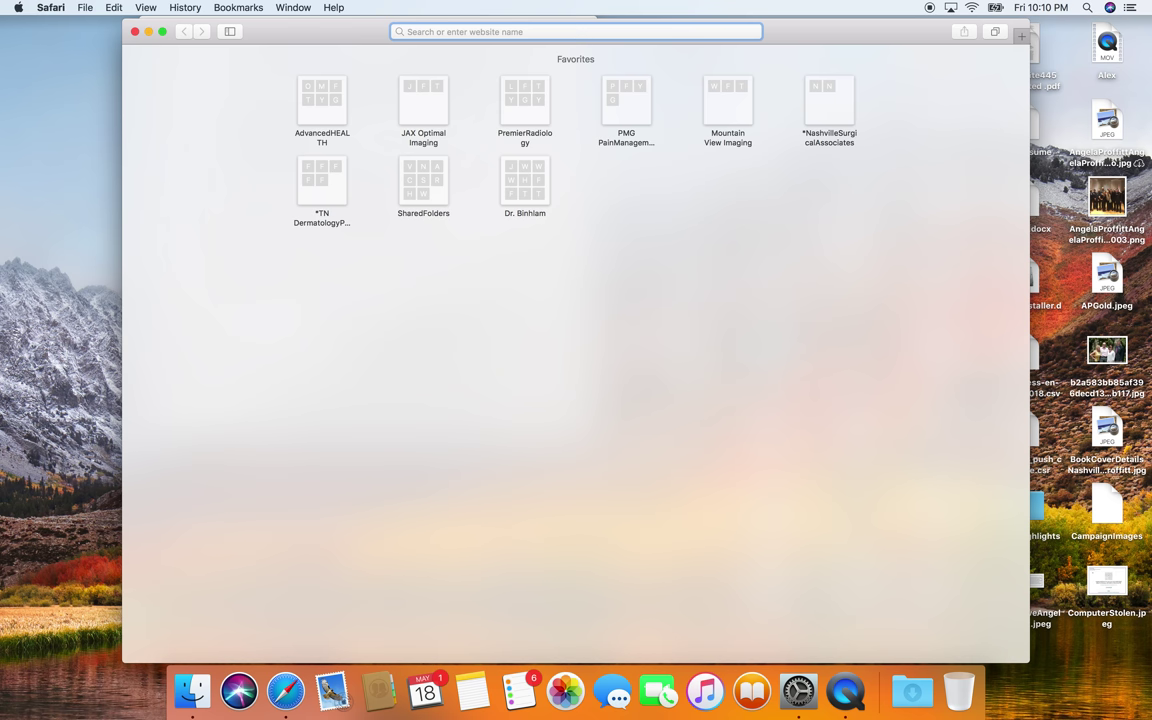
# Search the web for "download google chrome" and decline the Privacy Checkup offer
pyautogui.write('download google chrome')
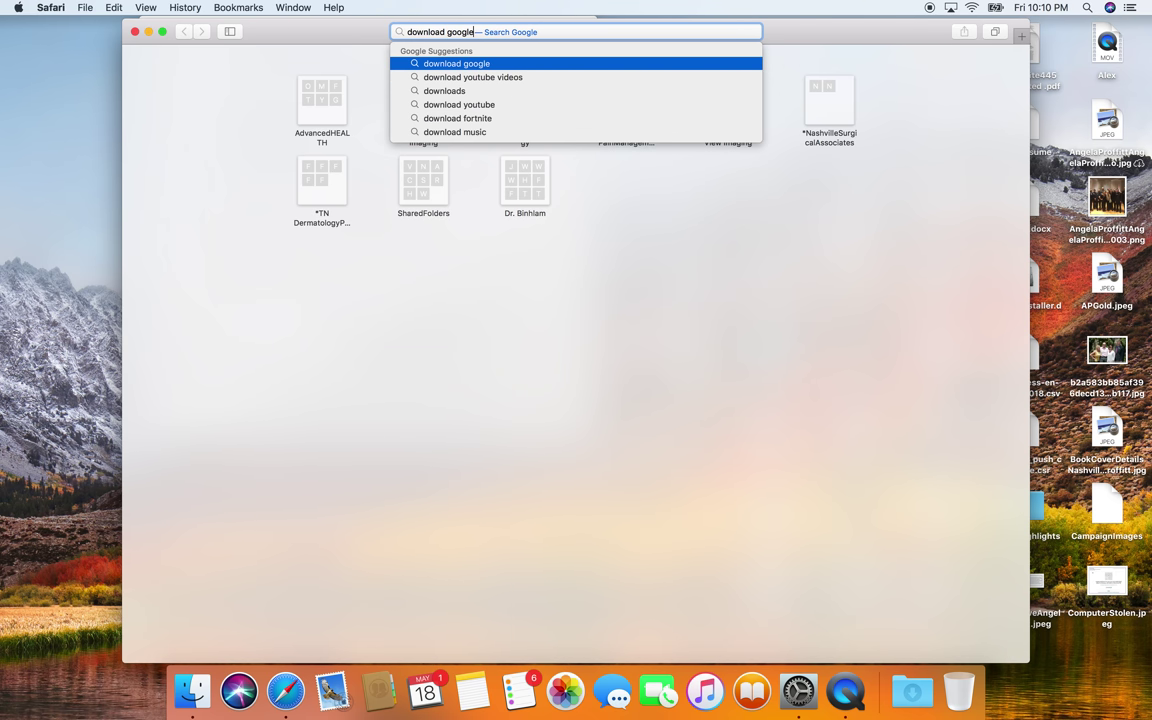
pyautogui.press('Return')
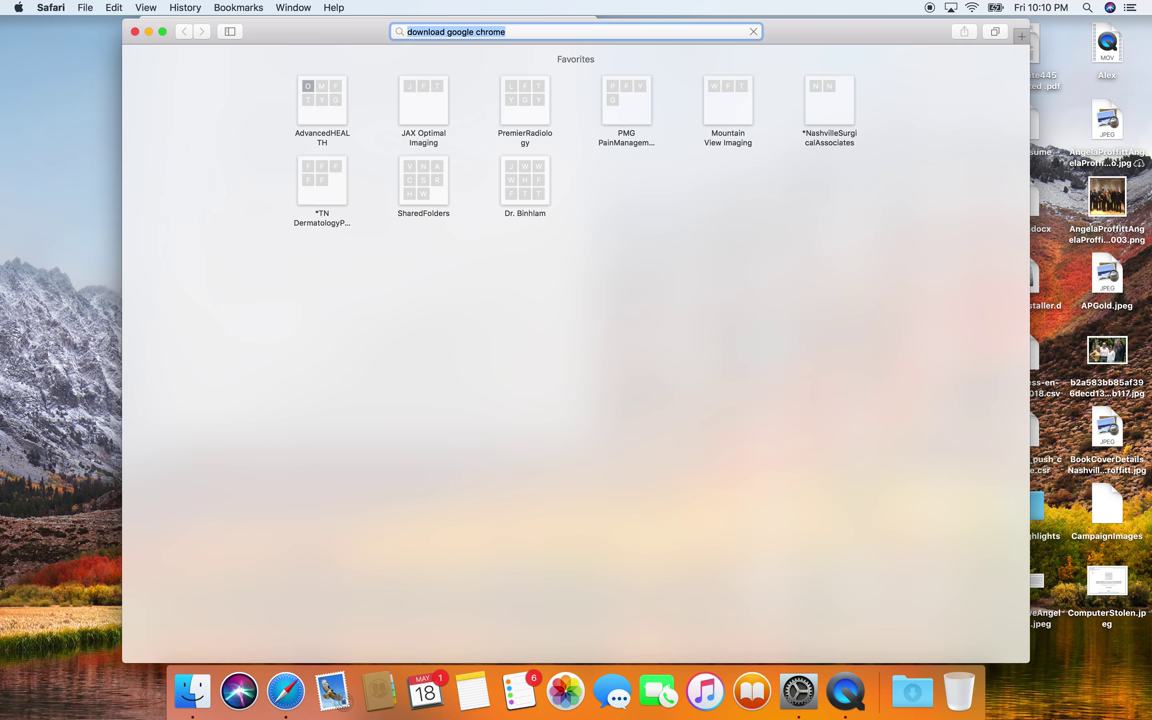
pyautogui.click(973, 12)
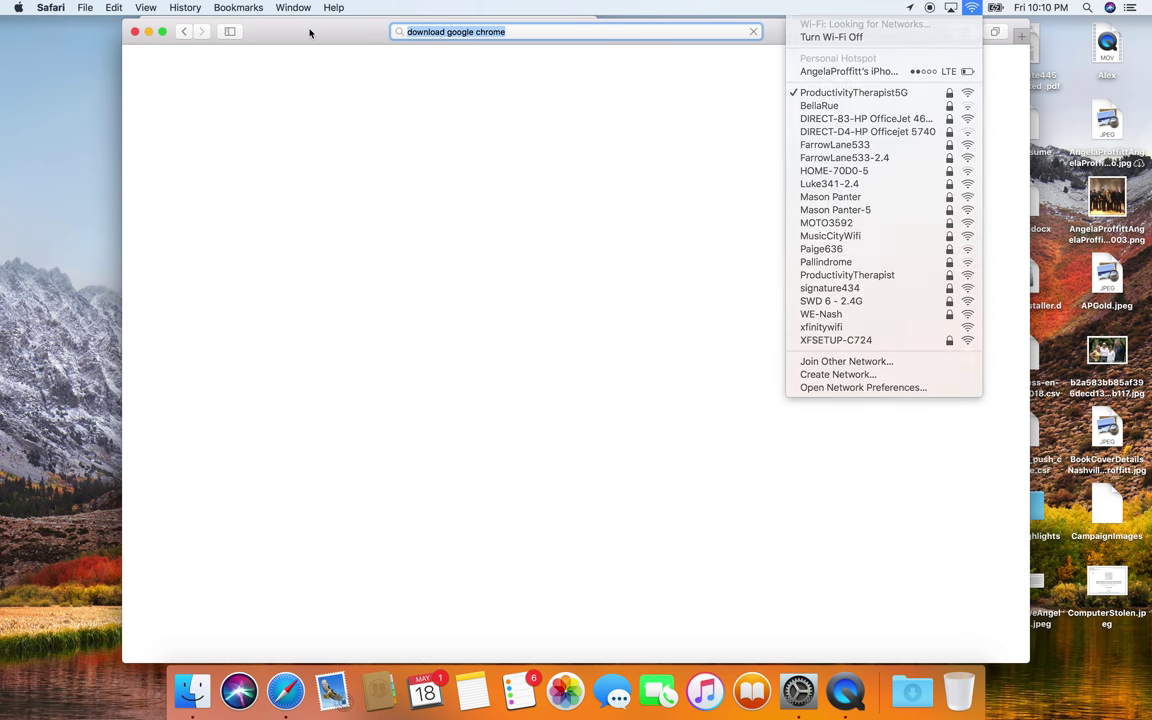
pyautogui.click(768, 17)
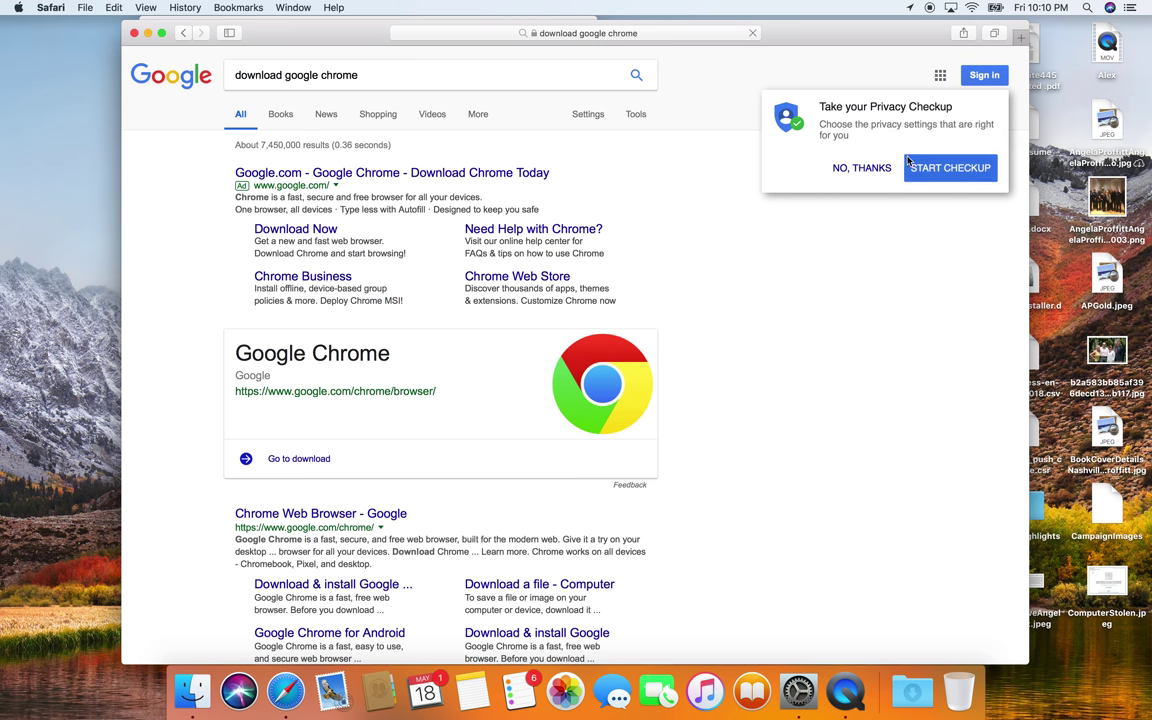
pyautogui.click(865, 170)
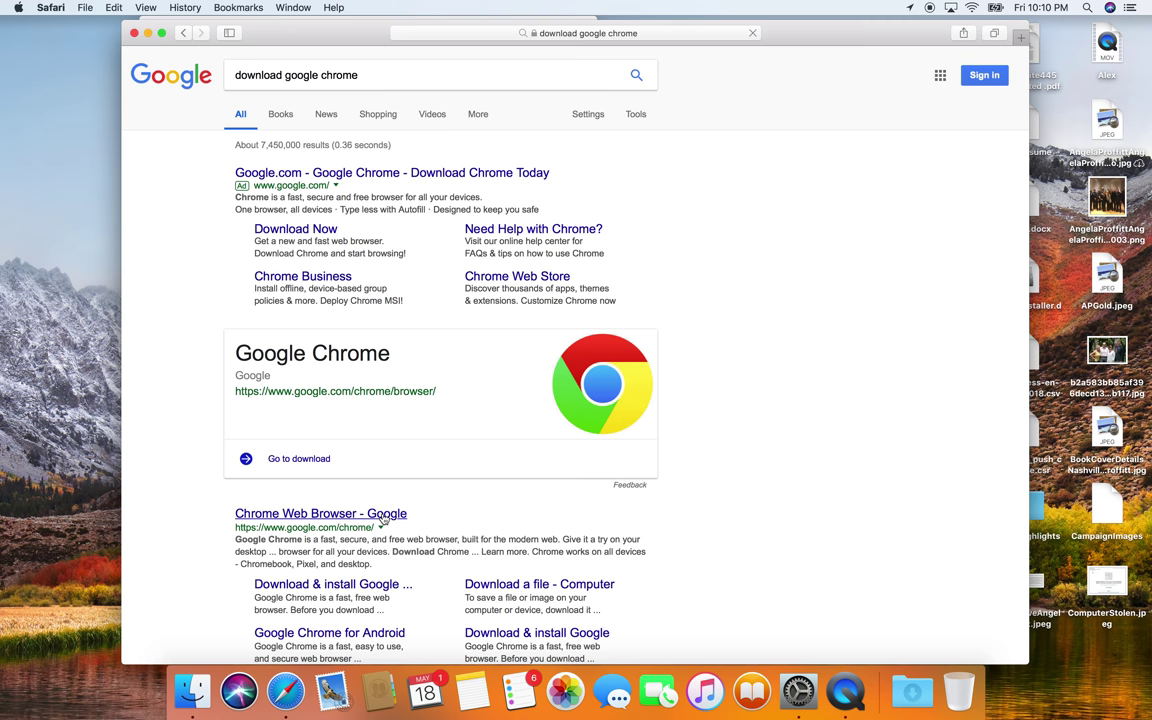
# Rearrange the Safari and System Preferences windows to sit apart, and return from General to the preferences overview
pyautogui.moveTo(735, 38); pyautogui.dragTo(619, 223)
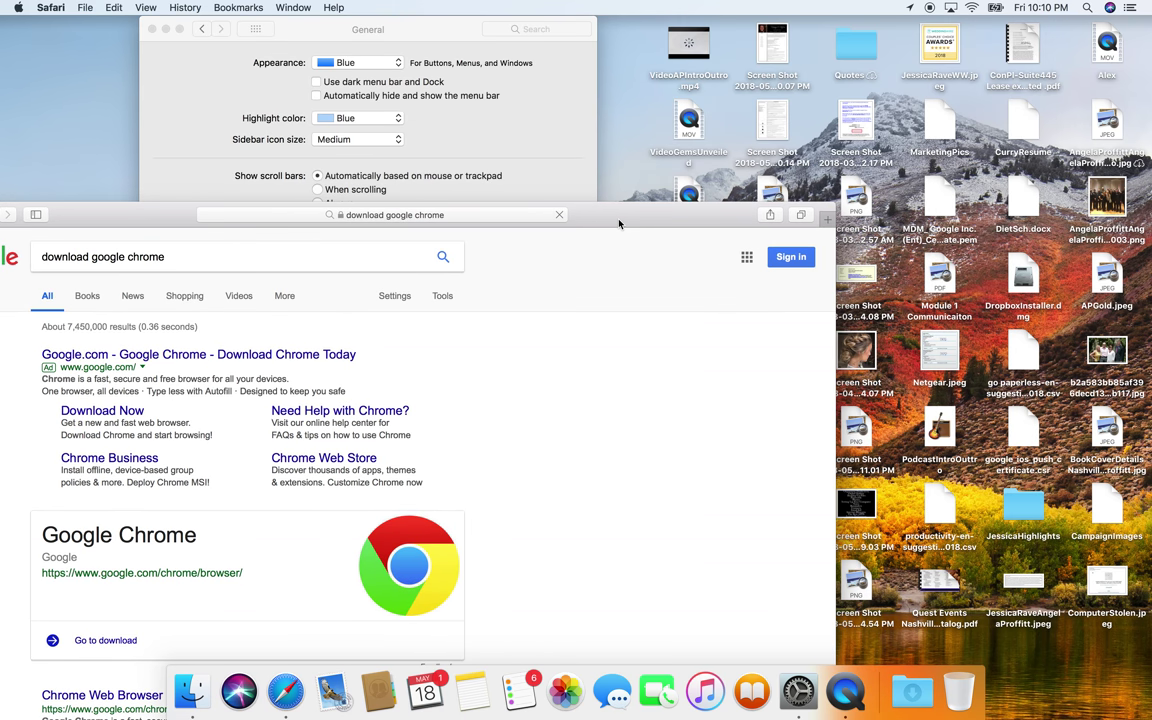
pyautogui.moveTo(375, 28); pyautogui.dragTo(855, 5)
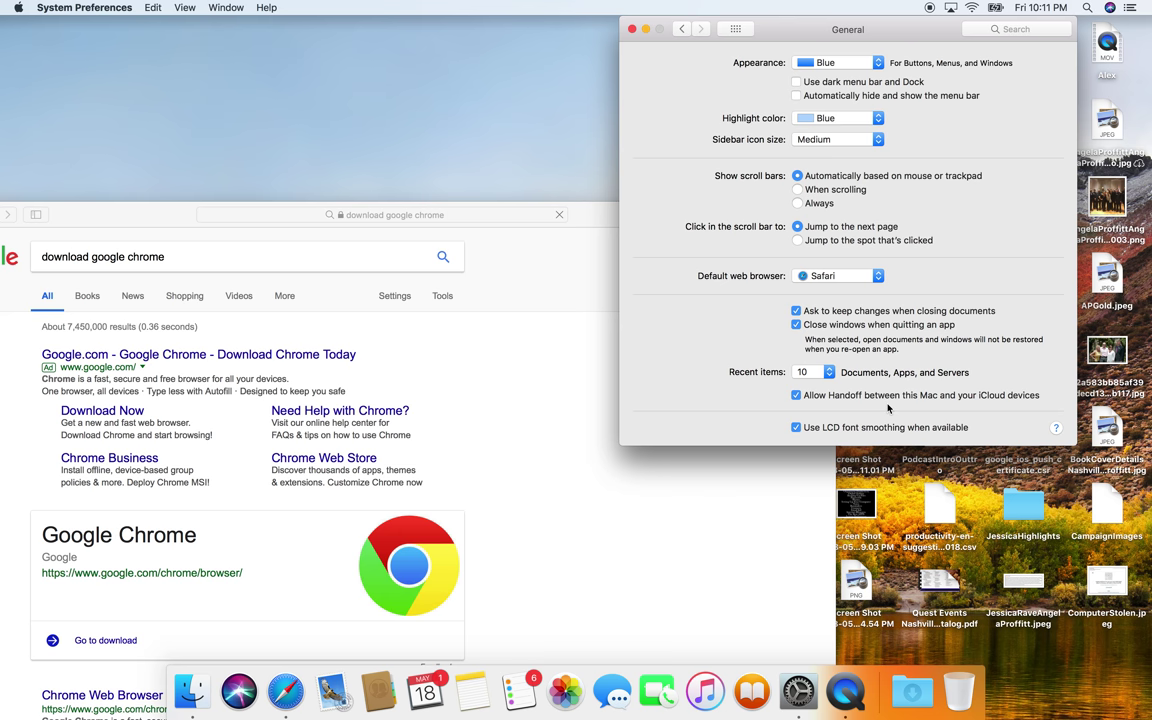
pyautogui.click(681, 29)
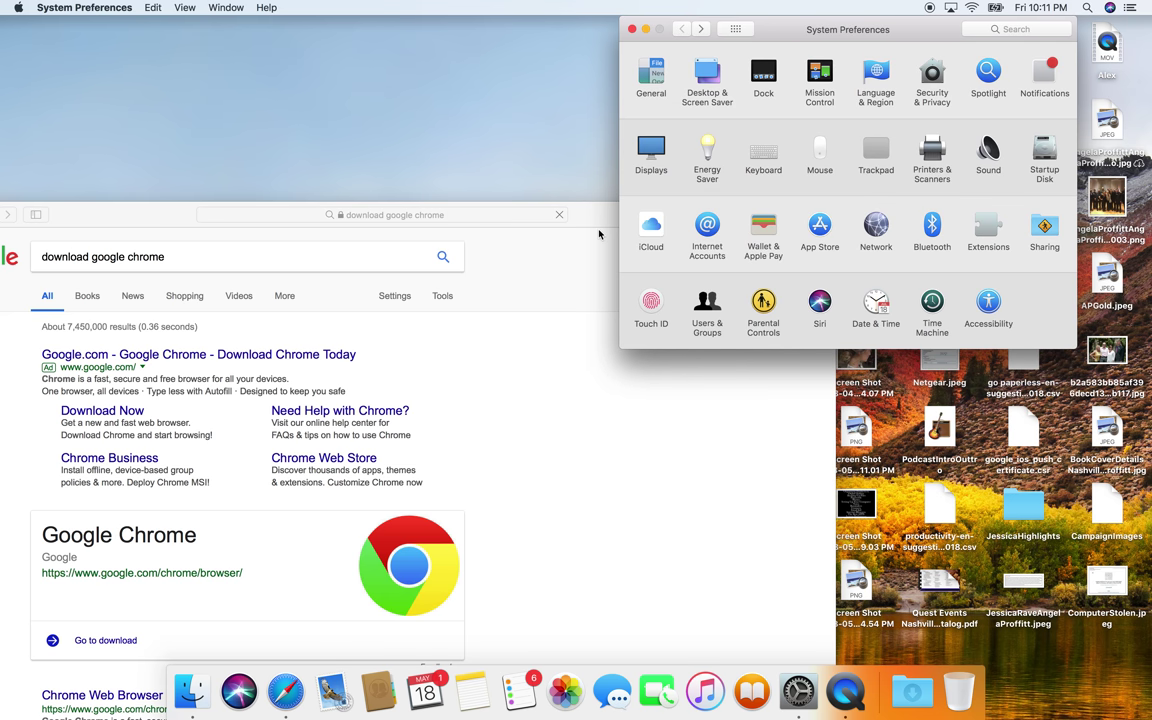
# Bring the Safari window forward and reposition it so its title bar sits below the first row of System Preferences icons
pyautogui.click(604, 231)
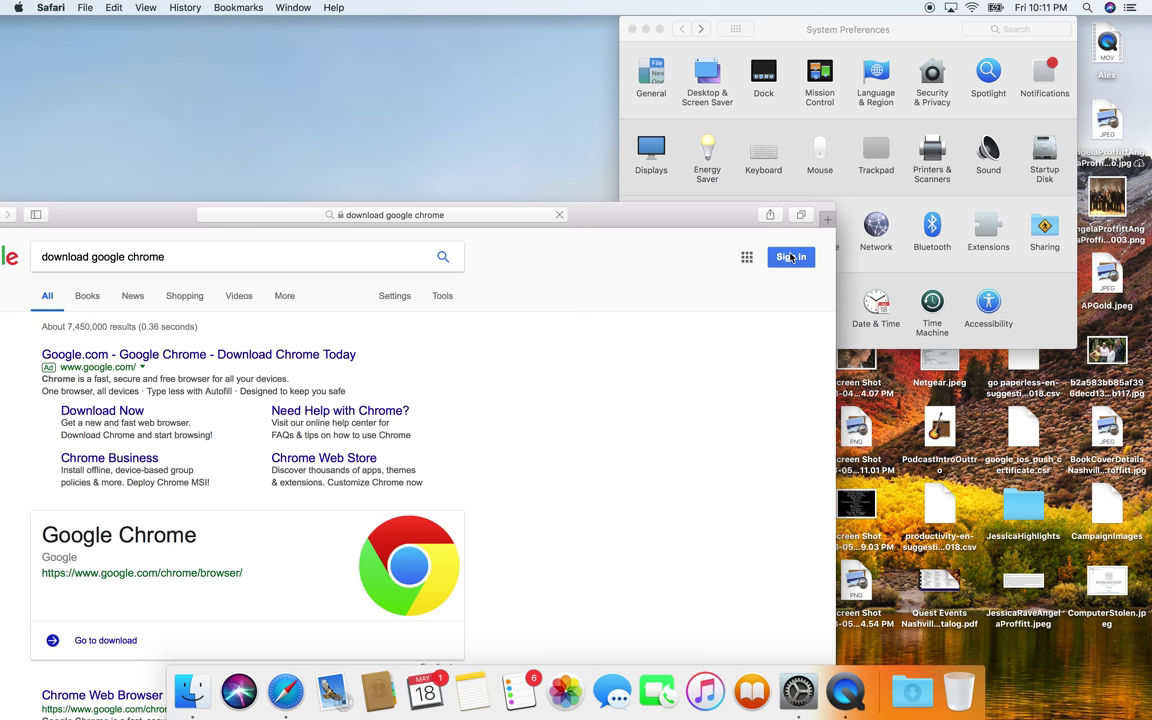
pyautogui.moveTo(658, 218); pyautogui.dragTo(812, 14)
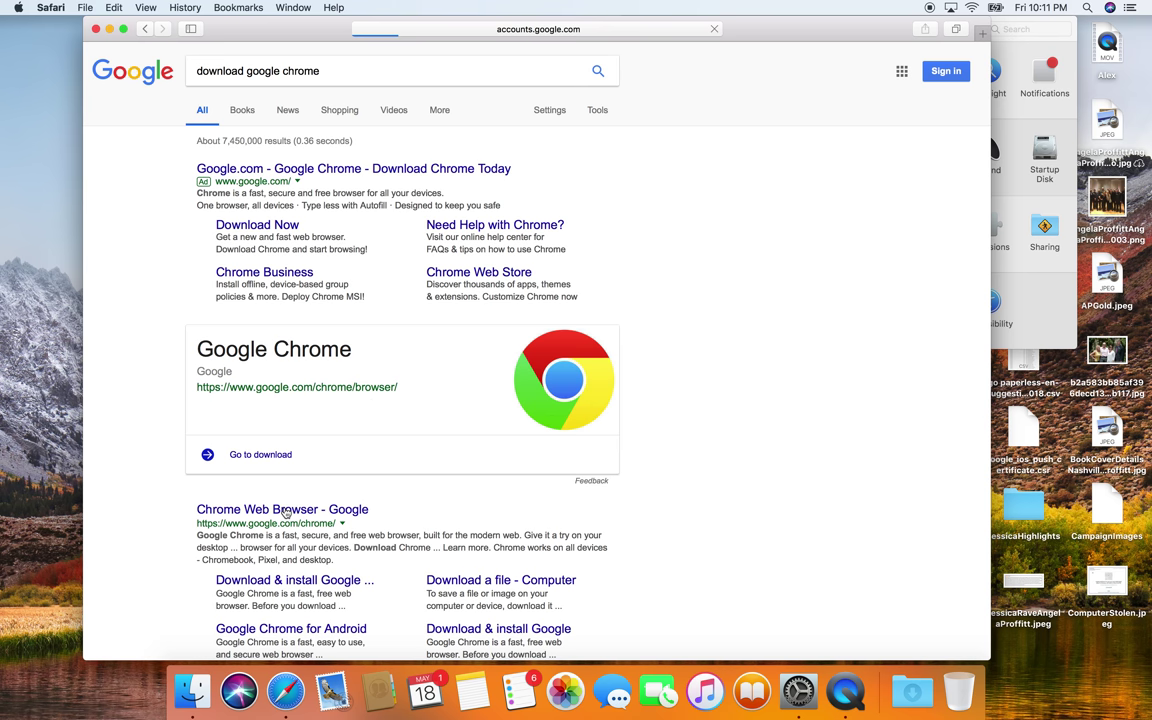
pyautogui.moveTo(779, 28); pyautogui.dragTo(764, 152)
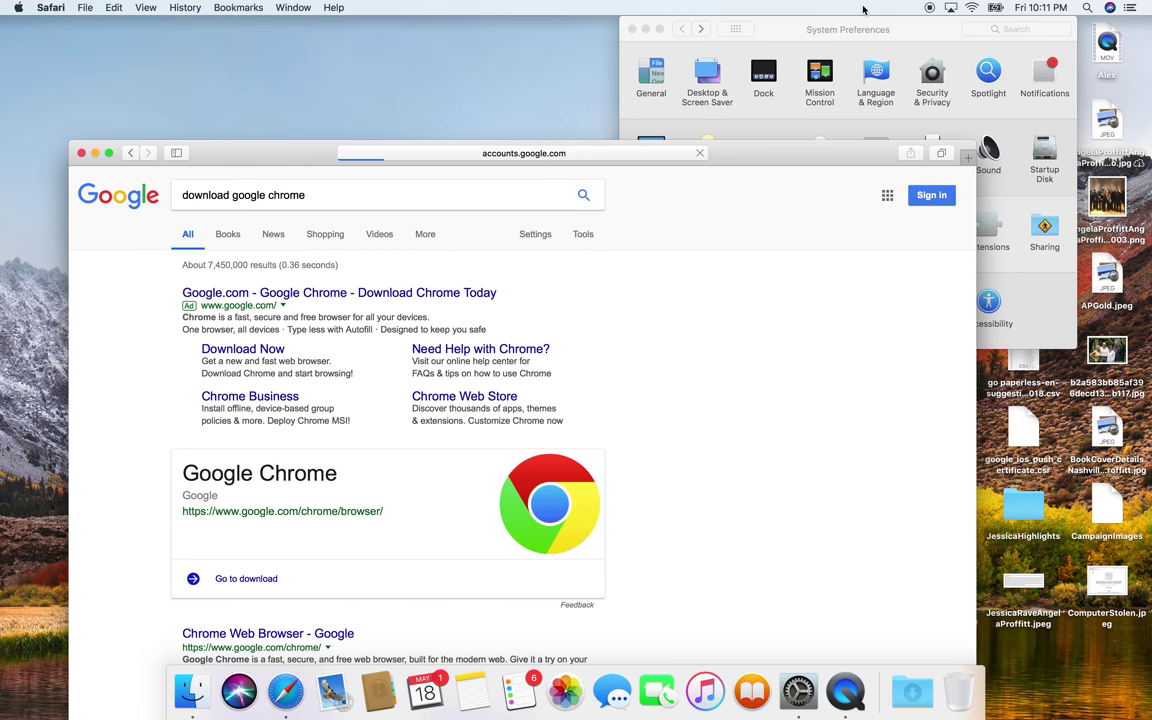
# Open the Desktop & Screen Saver preferences and look through the Solid Colors, Pictures folder and Desktop Pictures sources
pyautogui.click(818, 37)
pyautogui.click(707, 76)
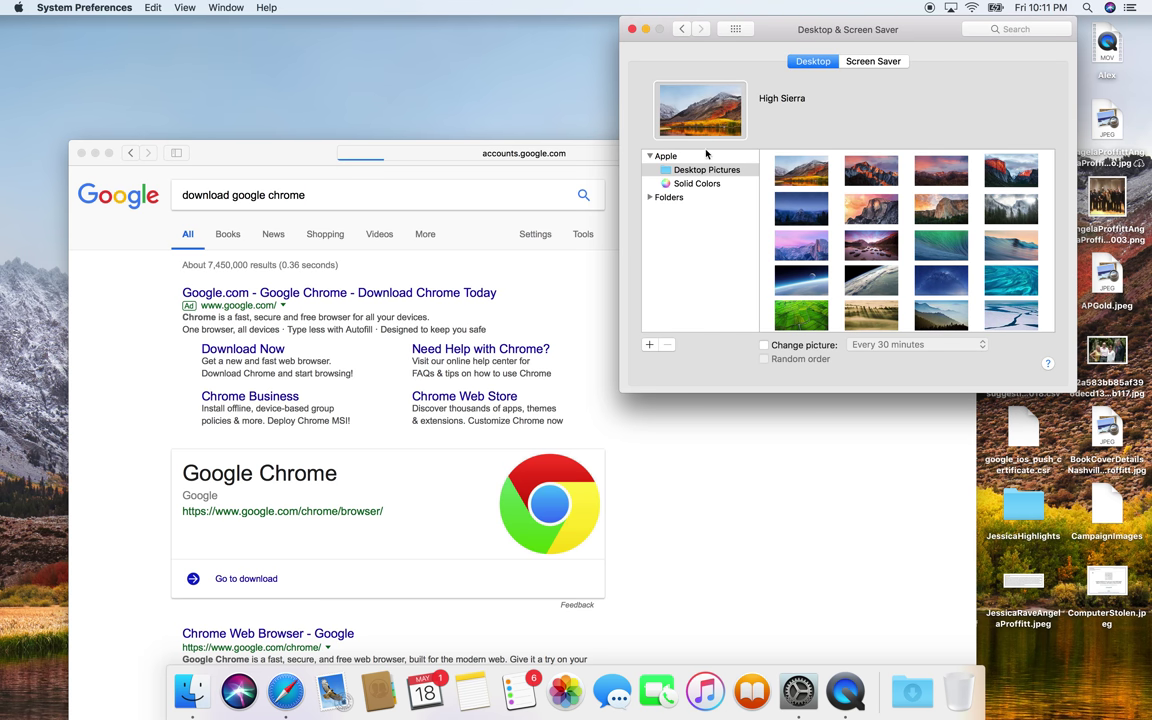
pyautogui.click(699, 185)
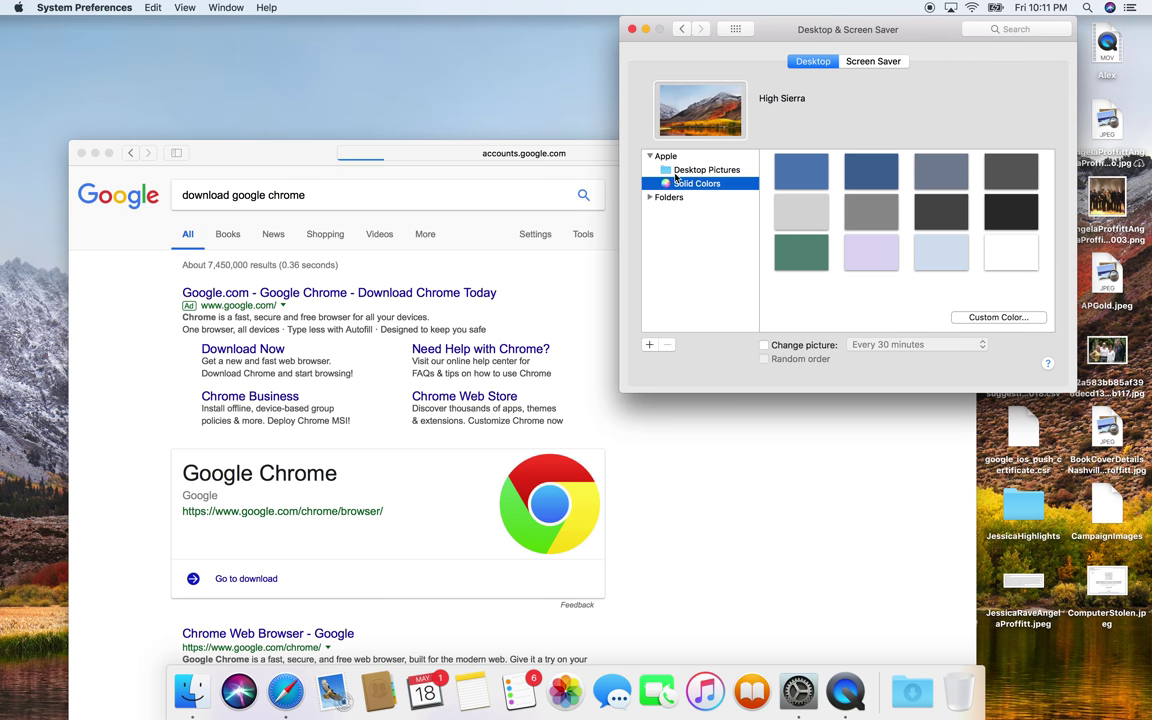
pyautogui.click(649, 198)
pyautogui.click(668, 211)
pyautogui.click(692, 171)
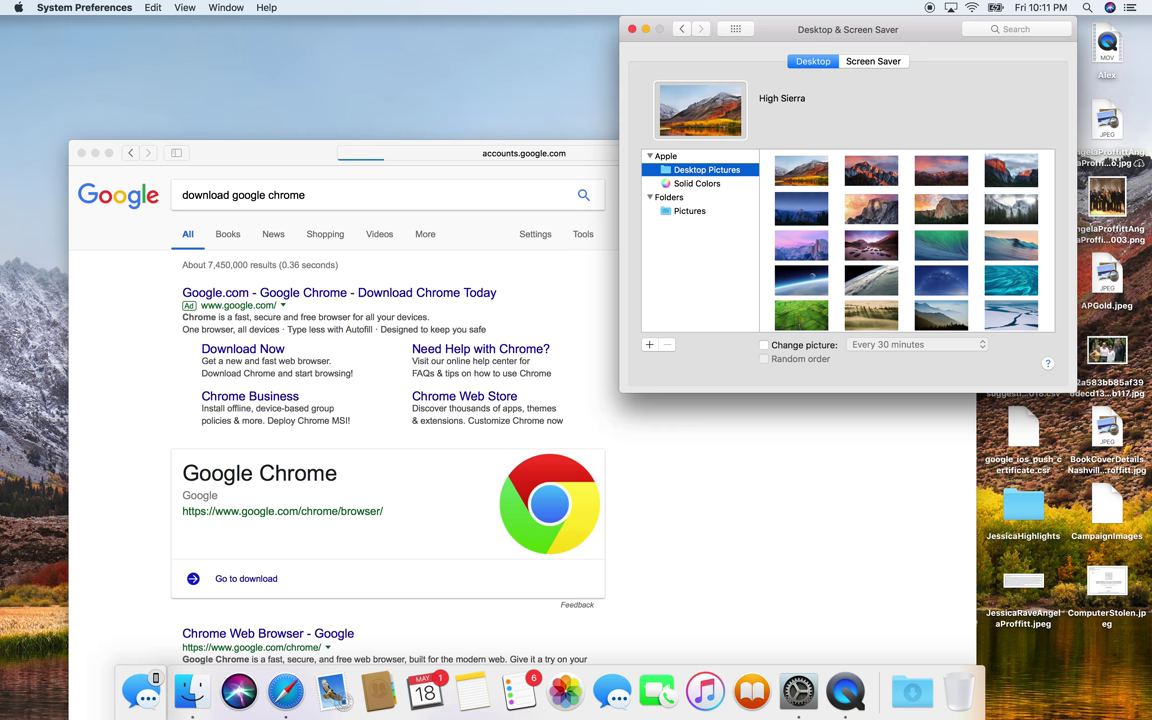
# Try the Ink Cloud, Lake, Antelope Canyon and Blue Pond pictures as the desktop background
pyautogui.scroll(-3, 949, 237)
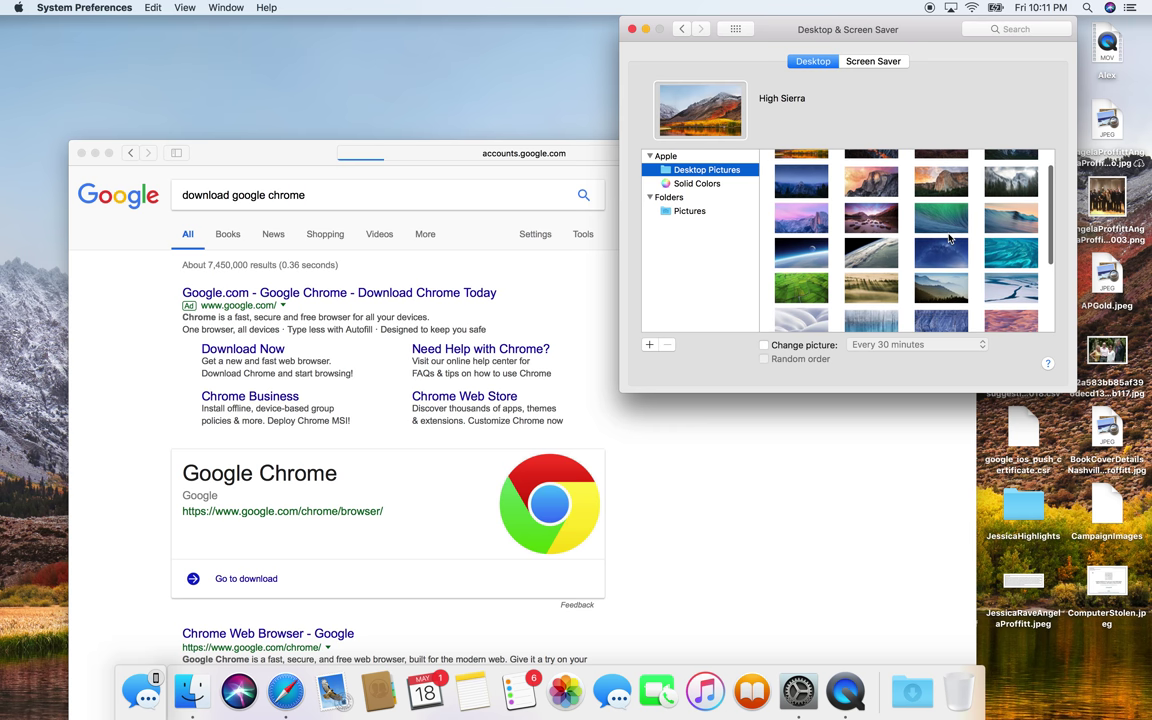
pyautogui.scroll(-5, 949, 237)
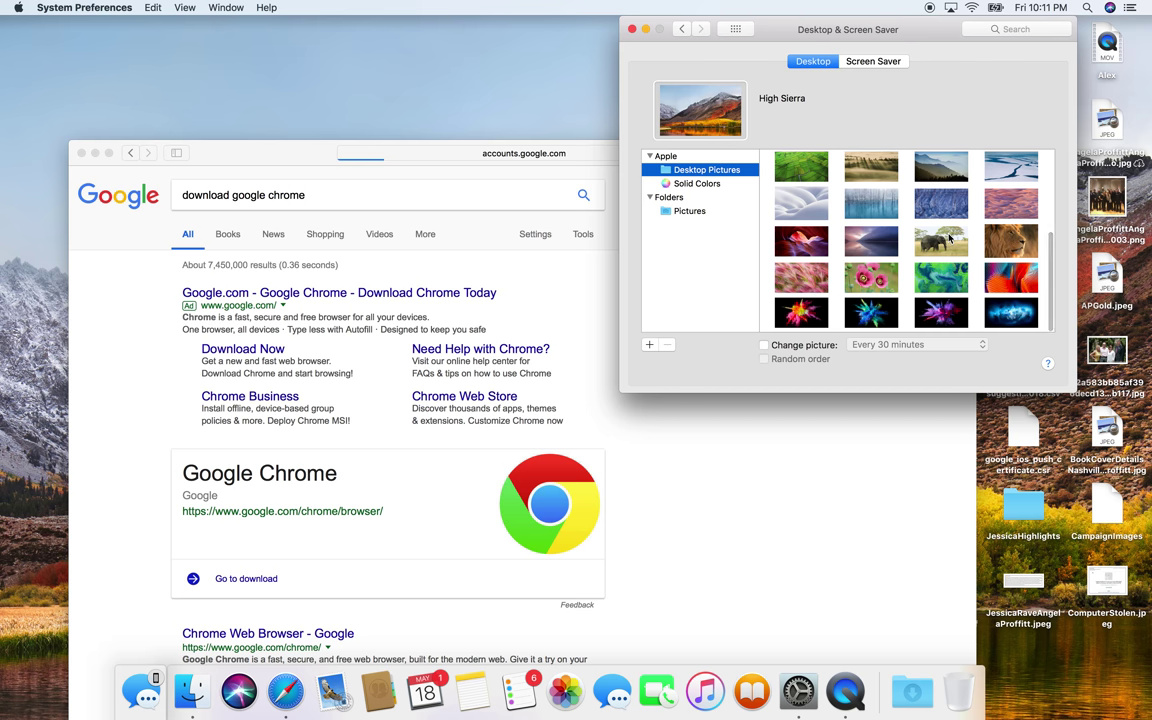
pyautogui.click(998, 312)
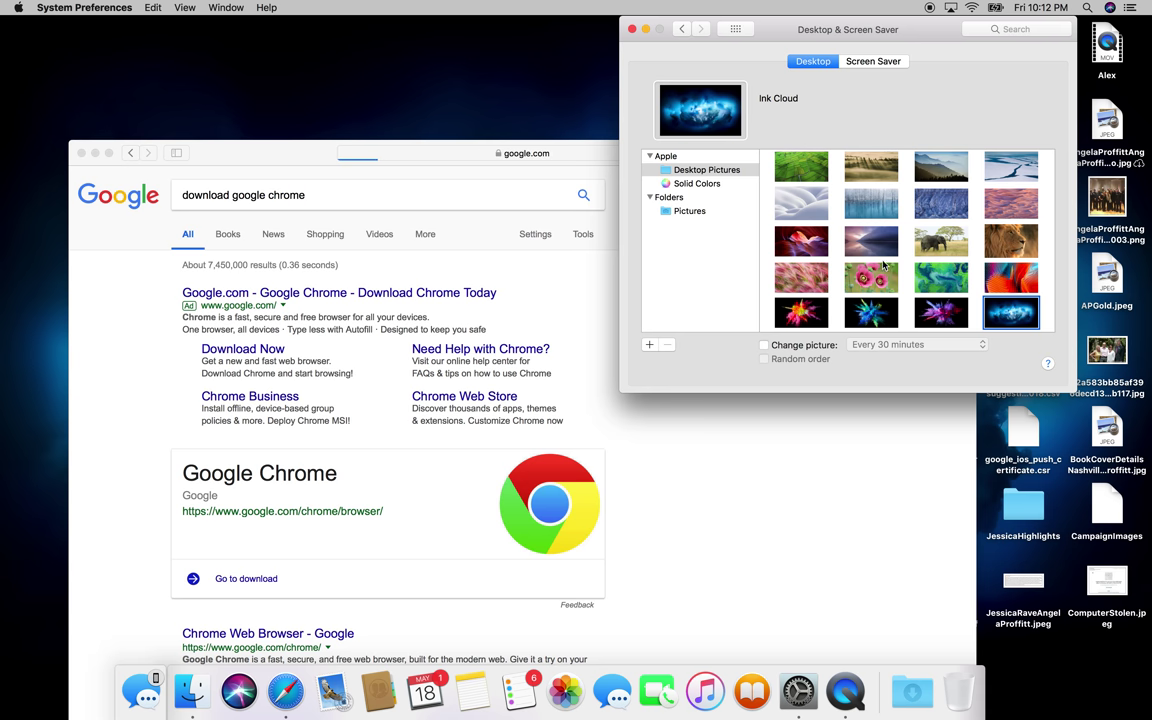
pyautogui.click(869, 247)
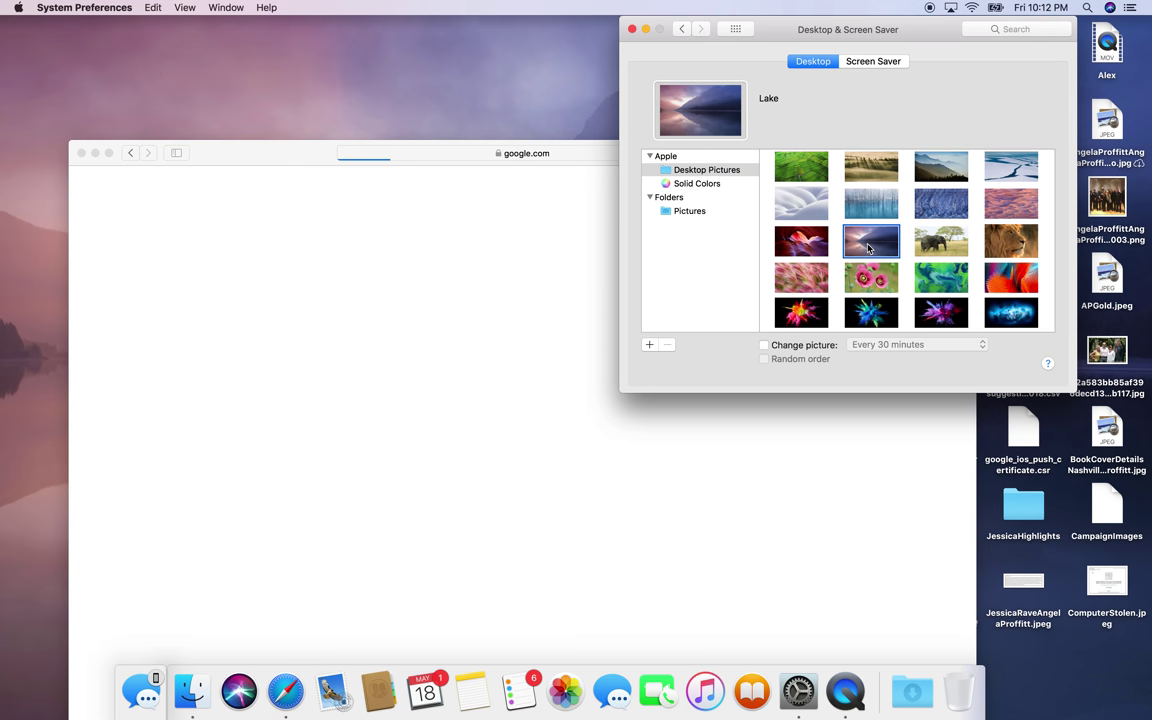
pyautogui.click(790, 238)
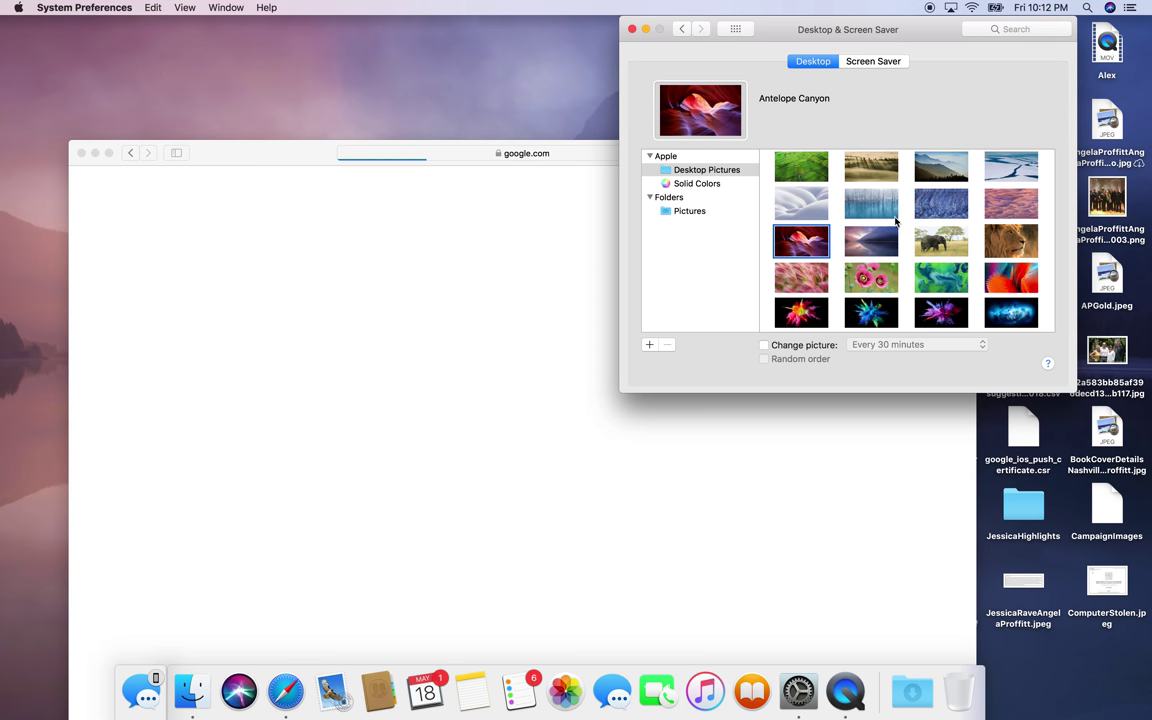
pyautogui.click(873, 212)
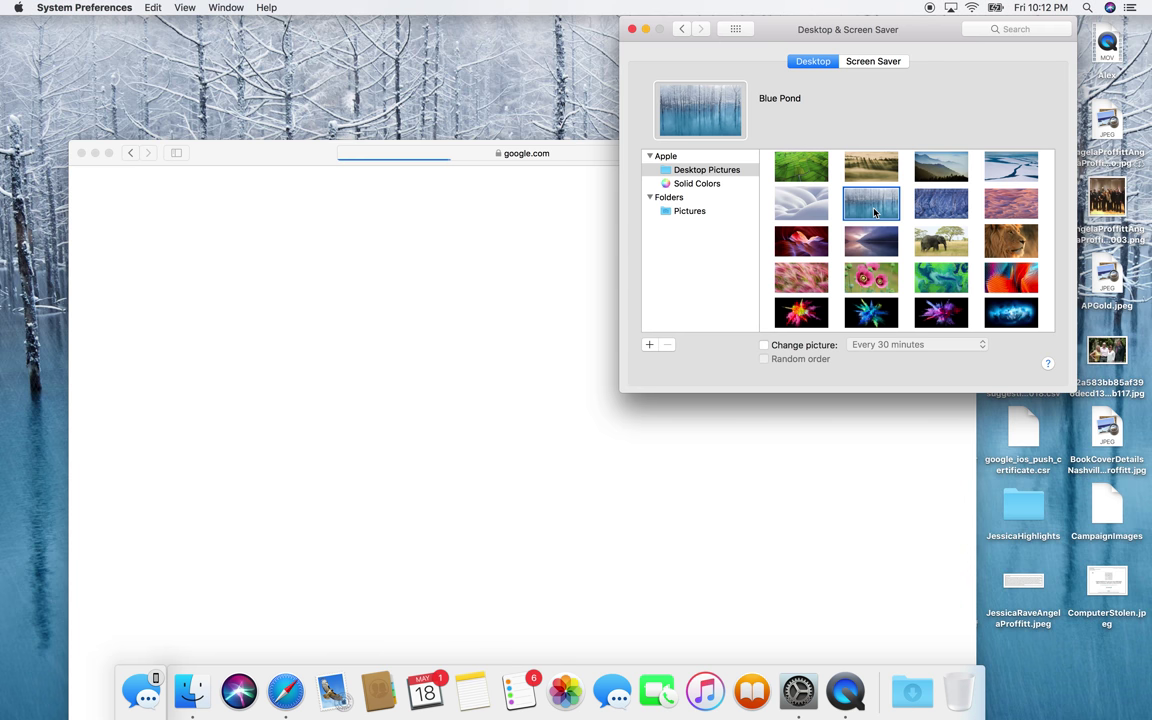
# Set the desktop picture to Bahamas Aerial, look at the screen saver choices, and return to the preferences overview
pyautogui.scroll(3, 987, 193)
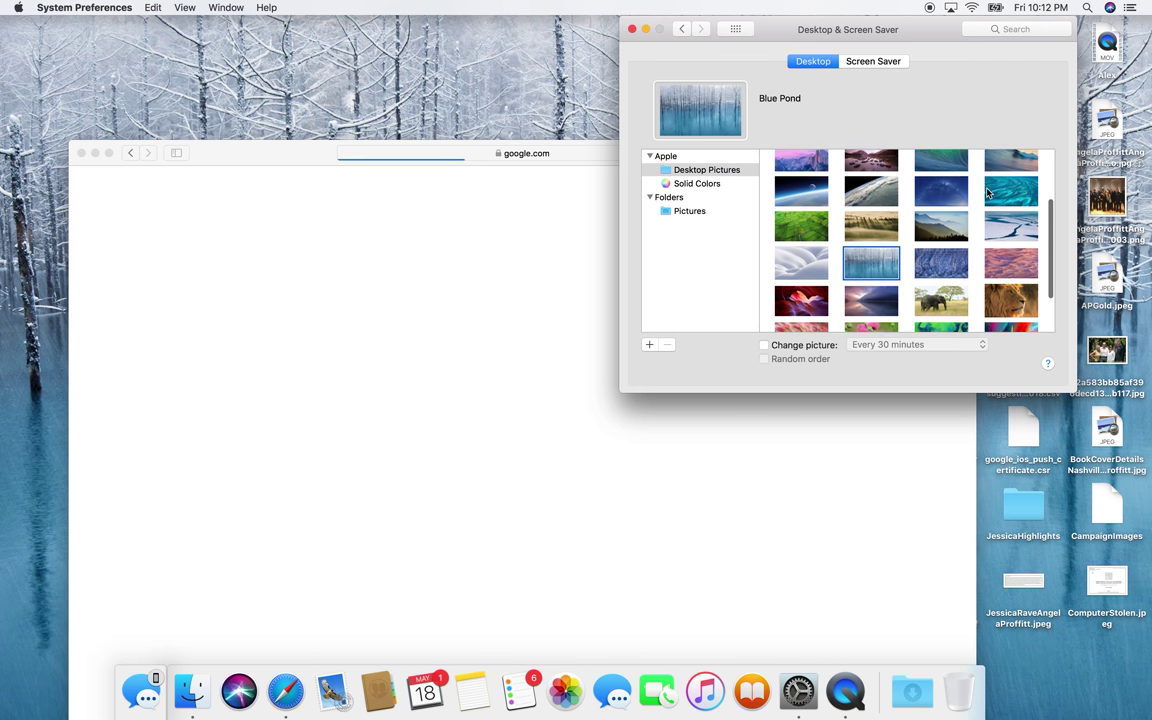
pyautogui.click(1015, 219)
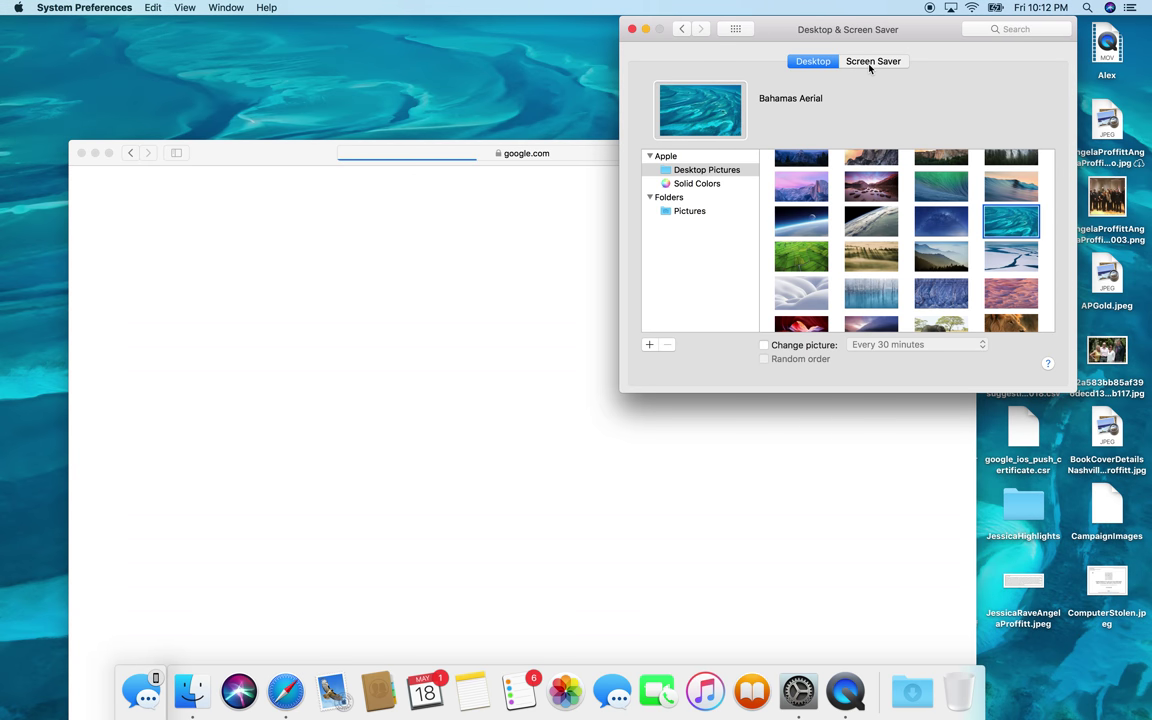
pyautogui.click(870, 64)
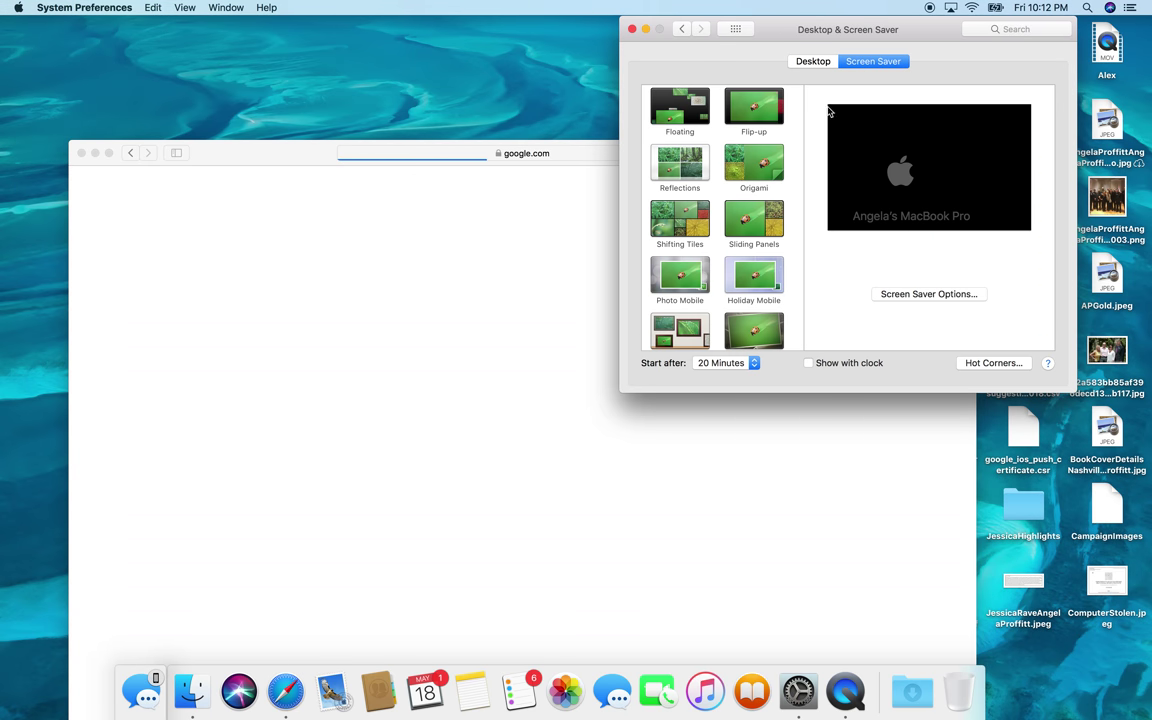
pyautogui.click(682, 29)
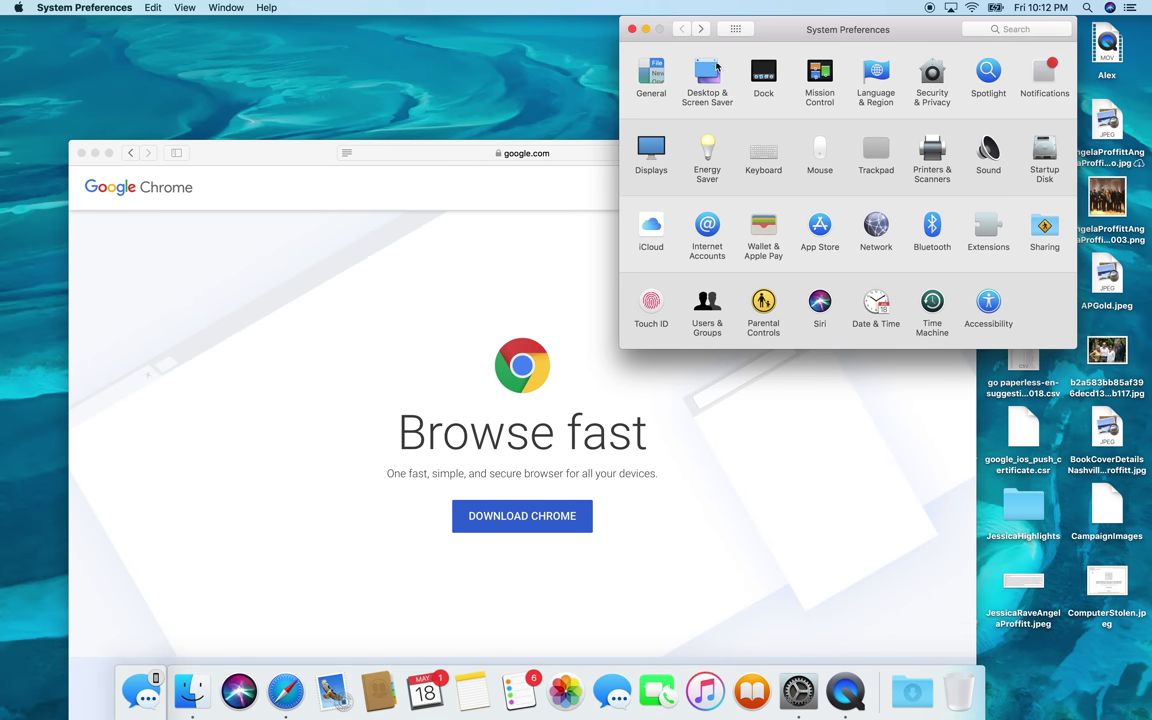
# Review the Dock preferences and the window minimizing effects, keep the Genie effect, and return to the overview
pyautogui.click(755, 77)
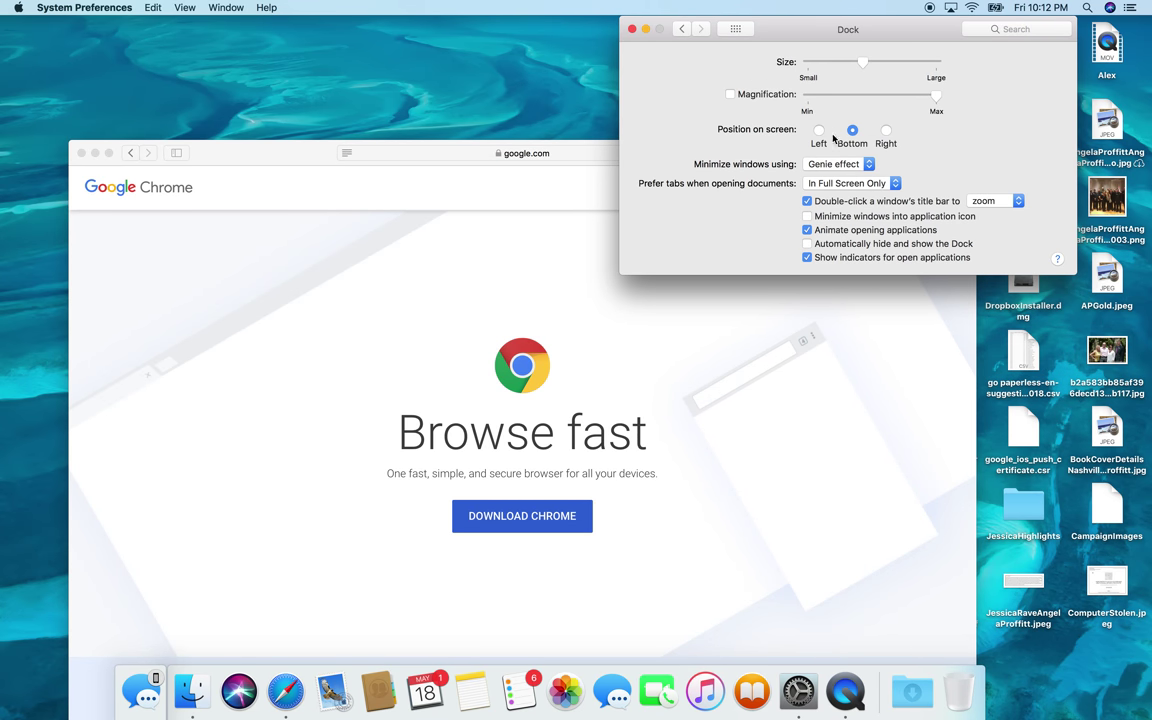
pyautogui.click(870, 166)
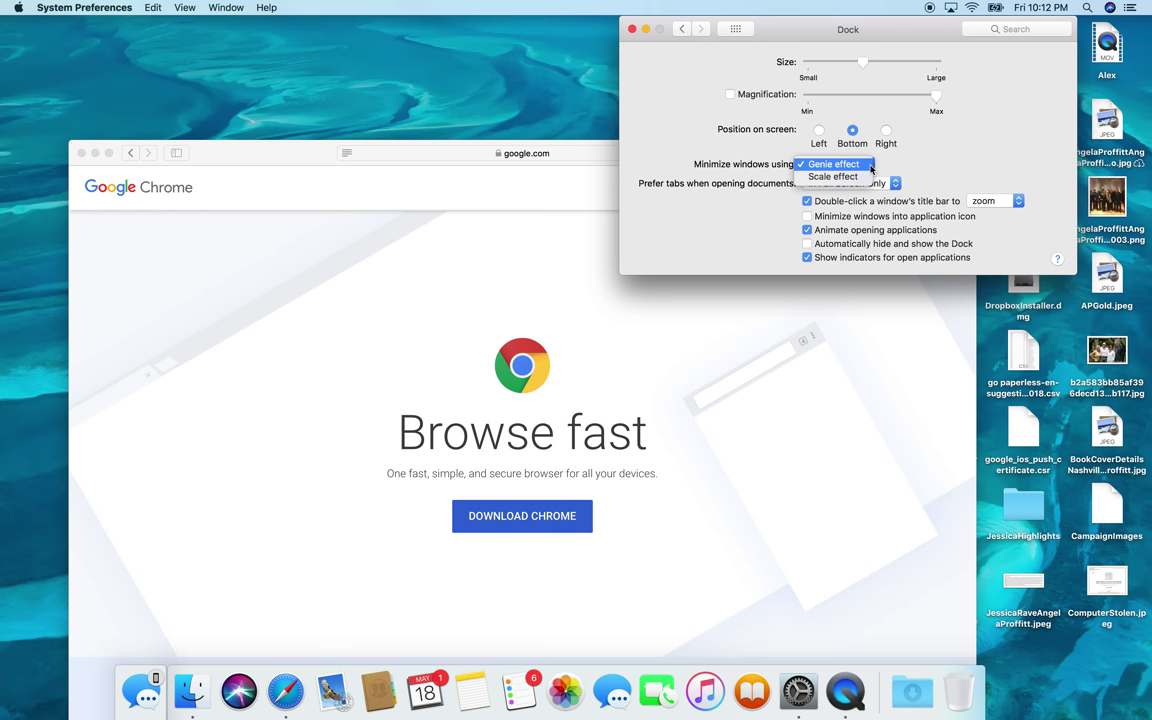
pyautogui.click(870, 165)
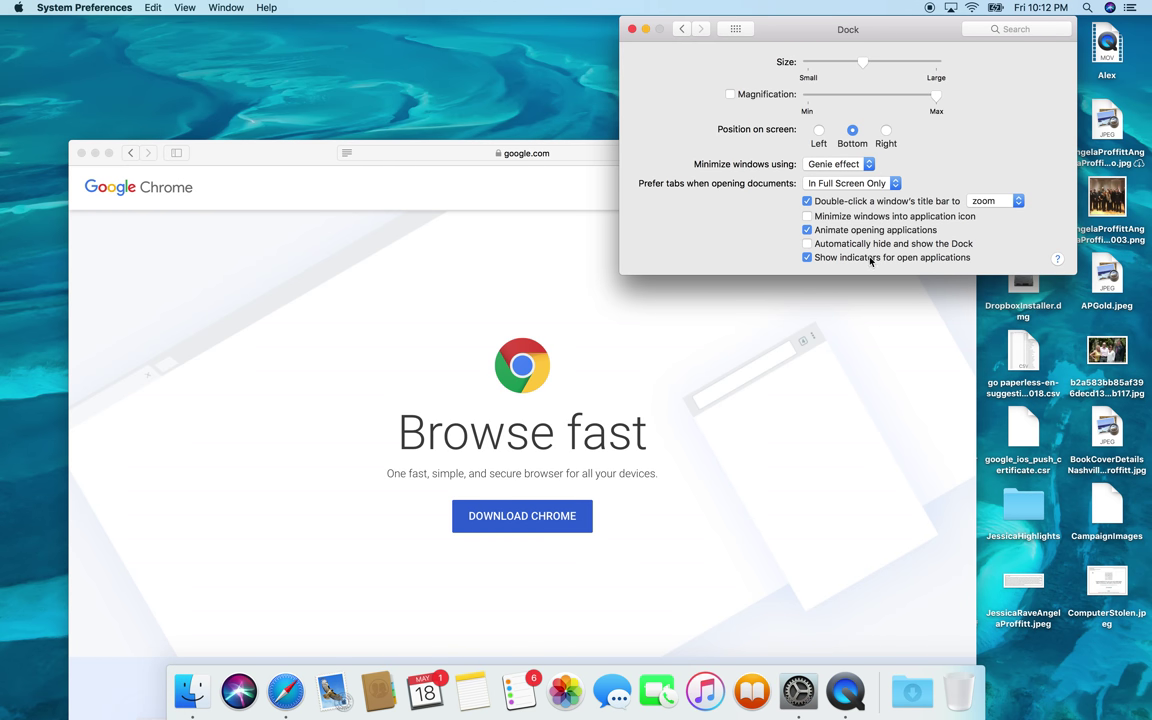
pyautogui.click(683, 29)
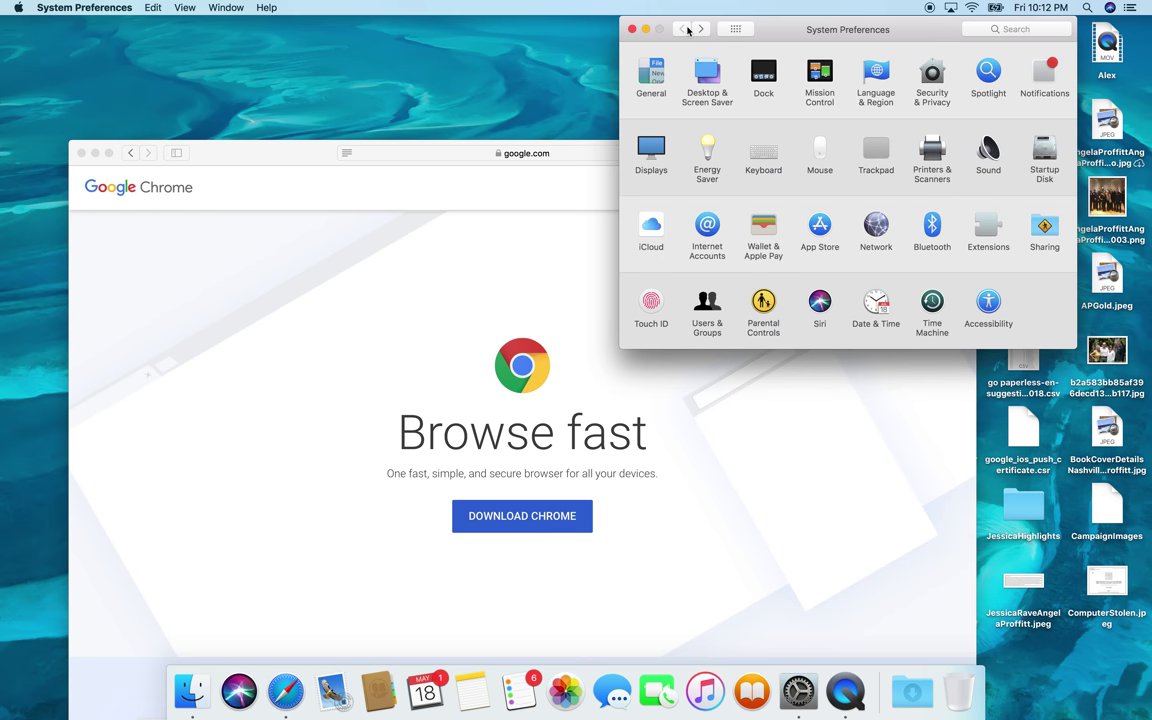
# View the Mission Control preferences, postponing the app updates by an hour and declining automatic updates before returning to the overview
pyautogui.click(821, 74)
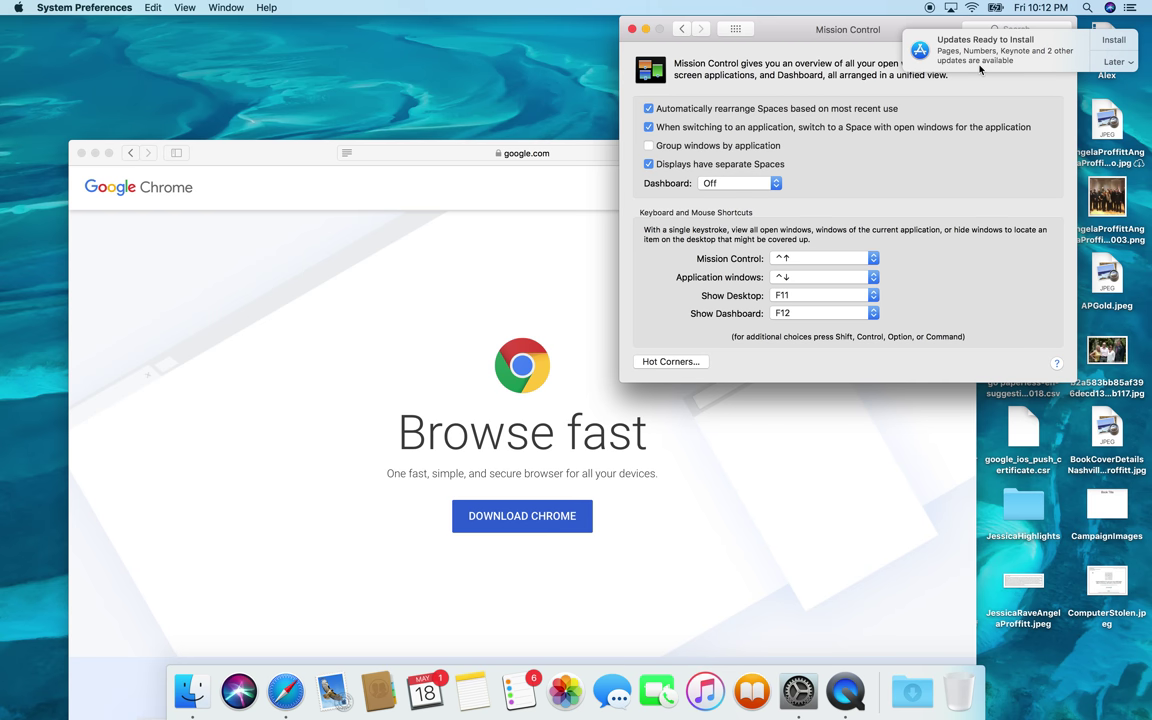
pyautogui.click(1127, 63)
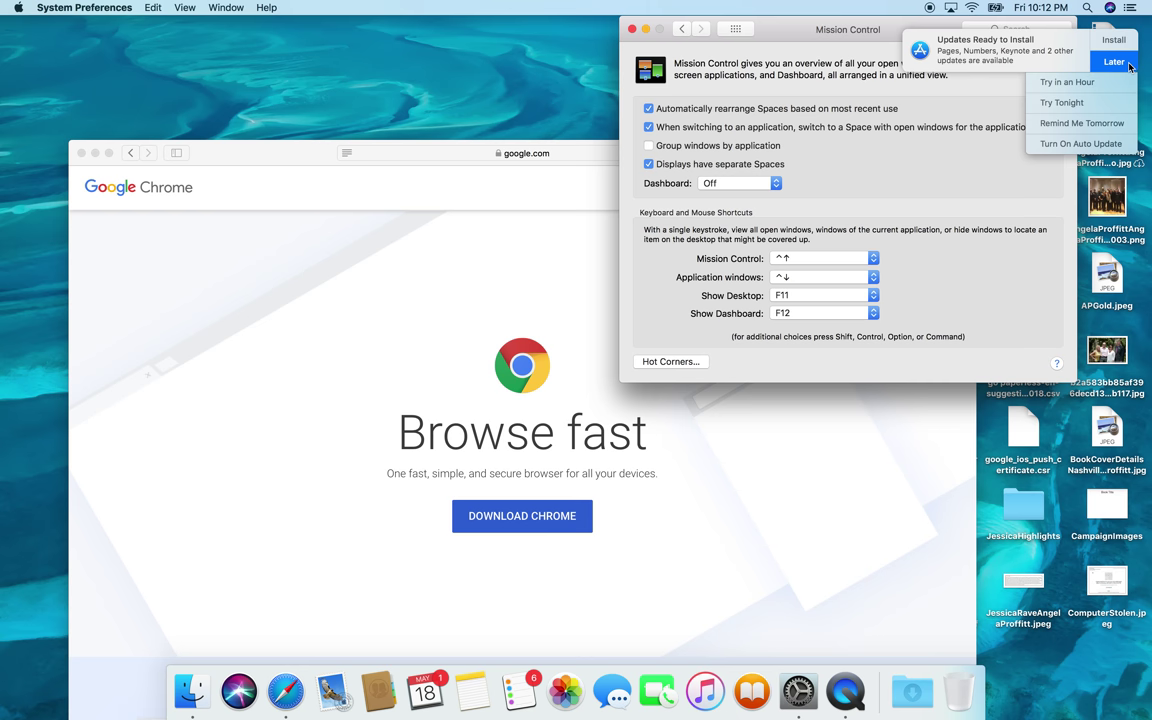
pyautogui.click(1082, 84)
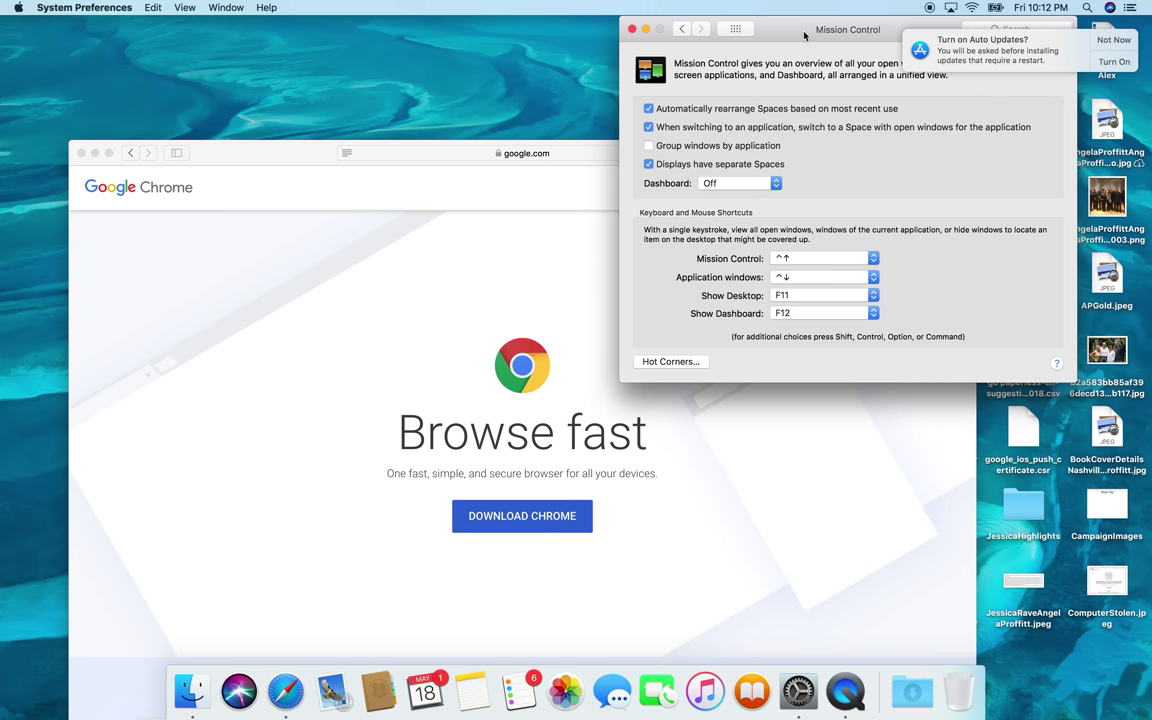
pyautogui.click(1112, 40)
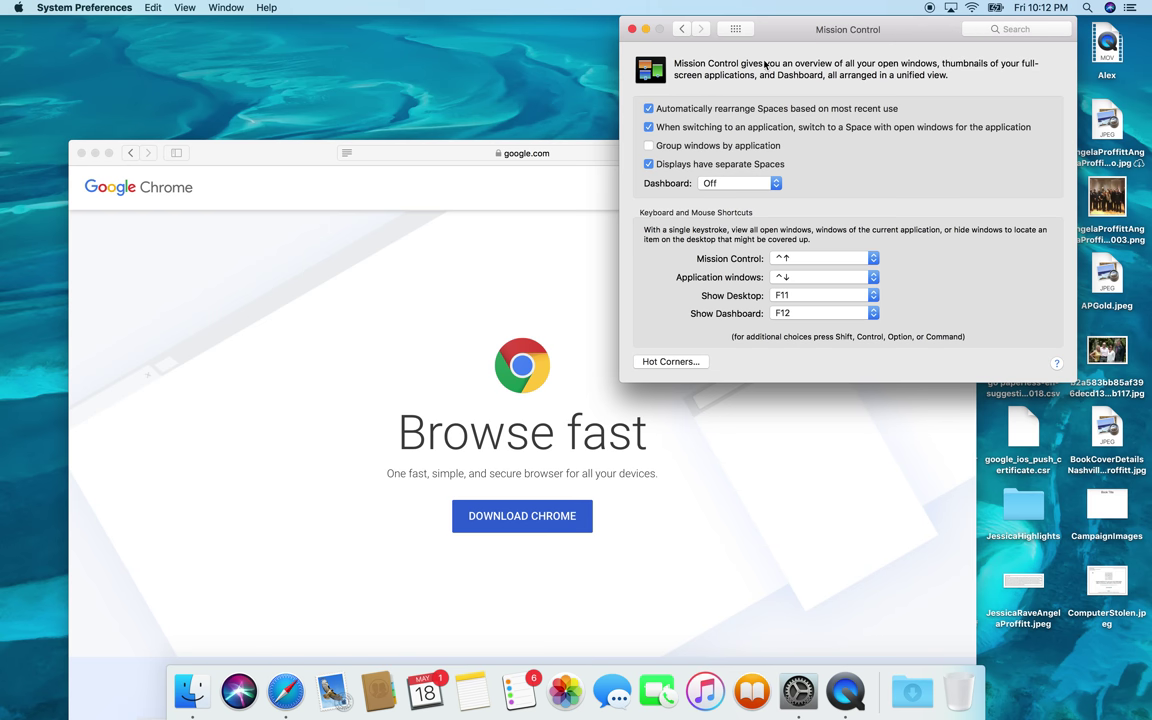
pyautogui.click(680, 30)
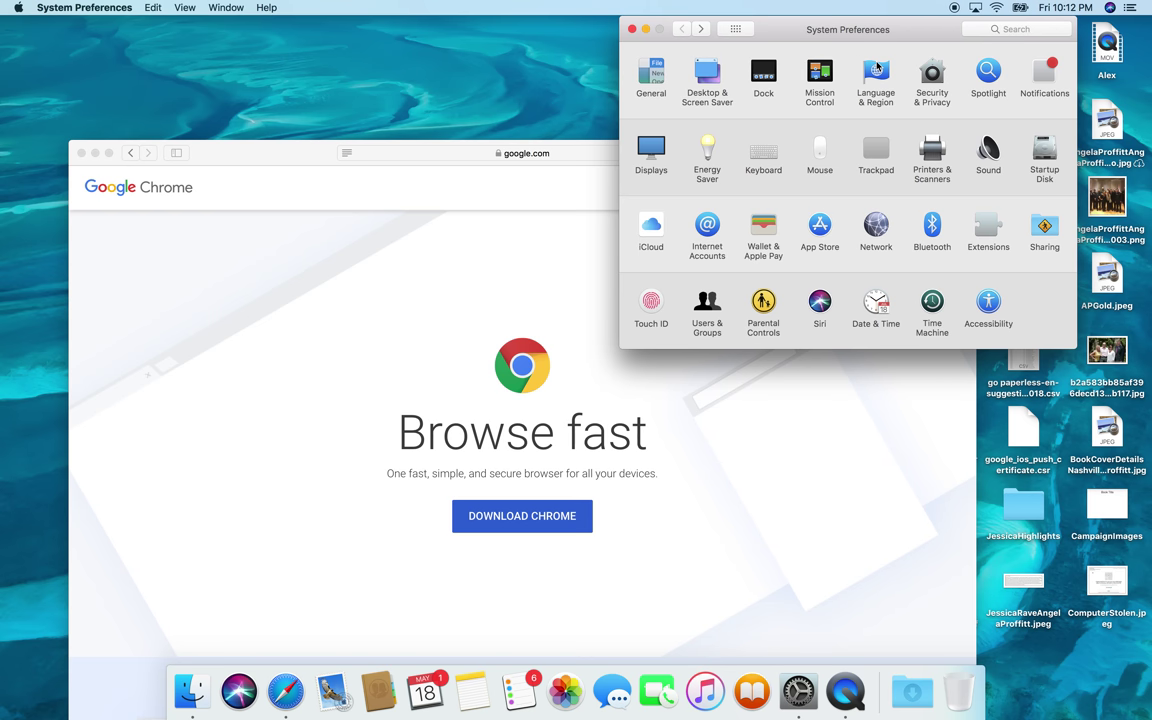
# Review the Language & Region preferences and return to the preferences overview
pyautogui.click(877, 66)
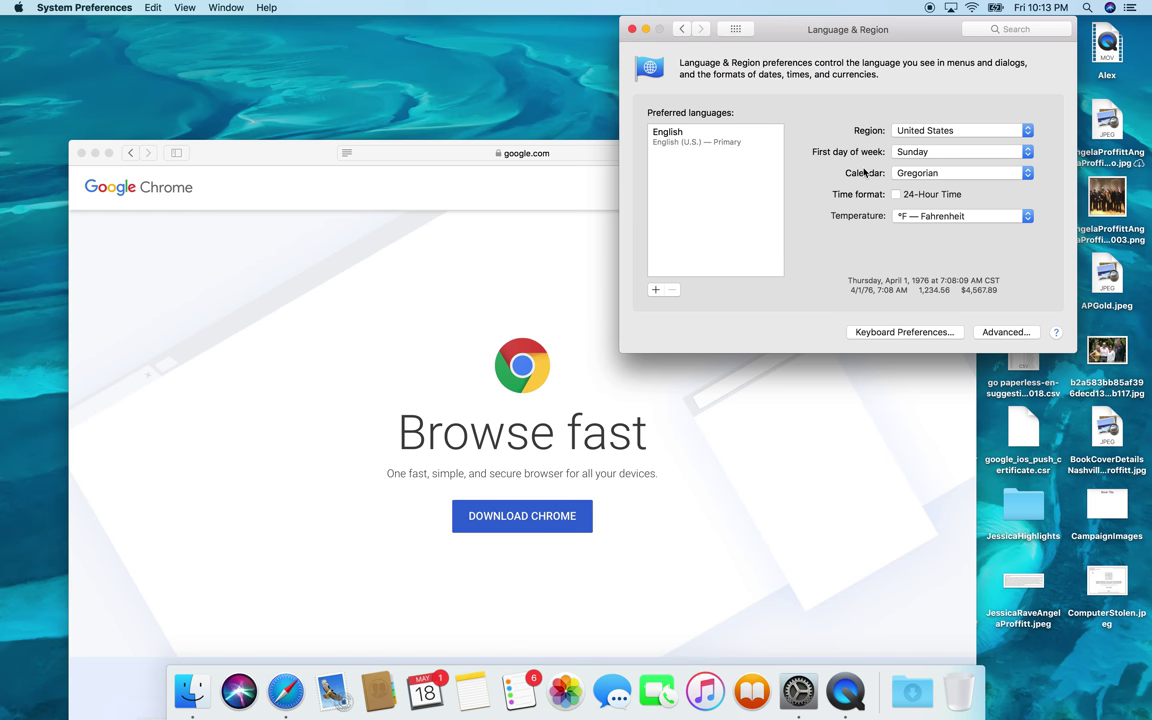
pyautogui.click(682, 31)
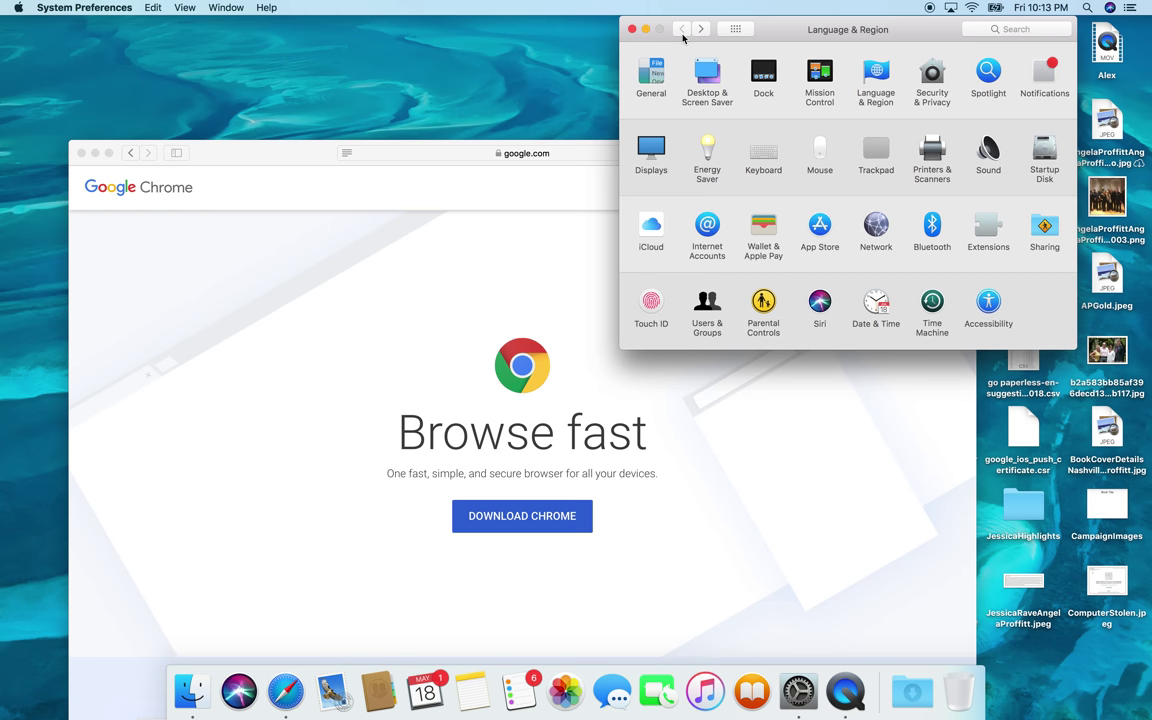
# Set the Security & Privacy password requirement to 15 minutes after sleep or screen saver, authorizing it with the account password
pyautogui.click(933, 77)
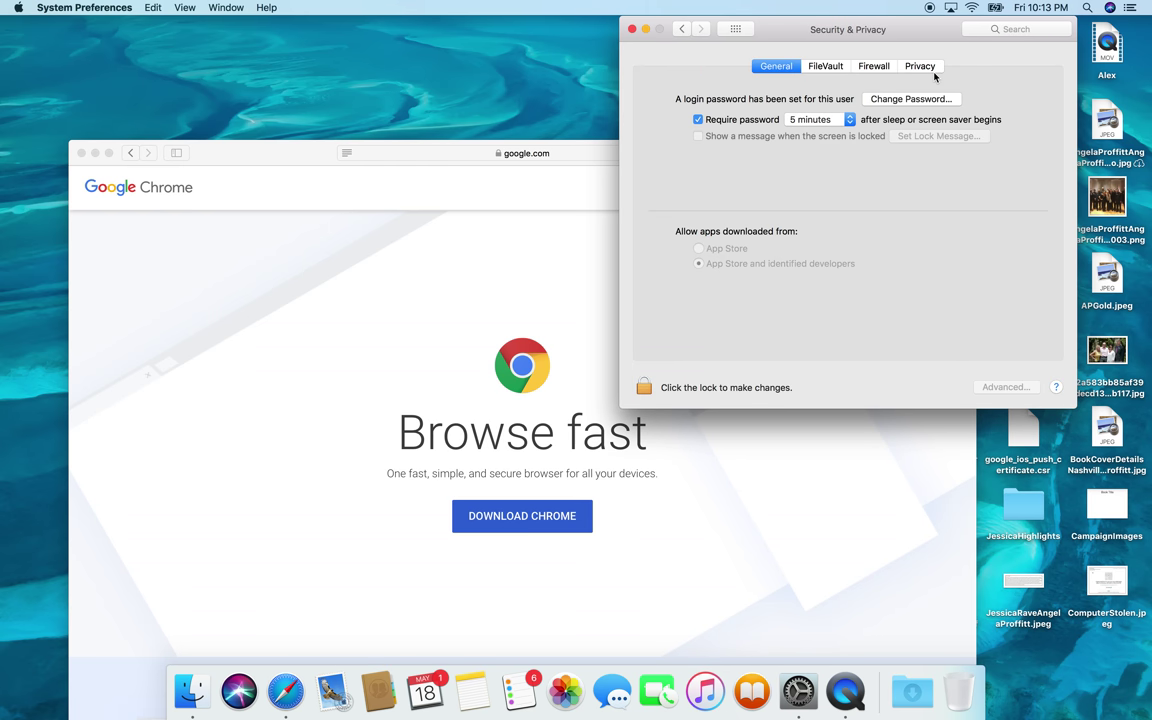
pyautogui.click(845, 121)
pyautogui.click(838, 132)
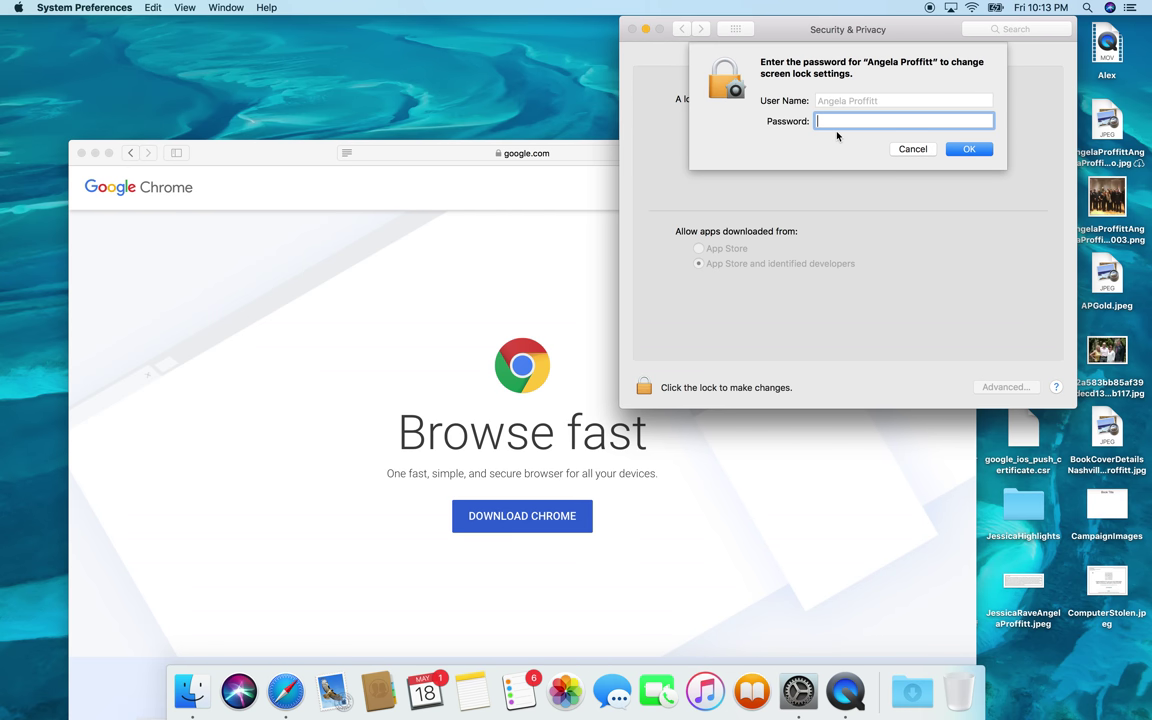
pyautogui.write('**************')
pyautogui.press('Return')
pyautogui.write('**************')
pyautogui.press('Return')
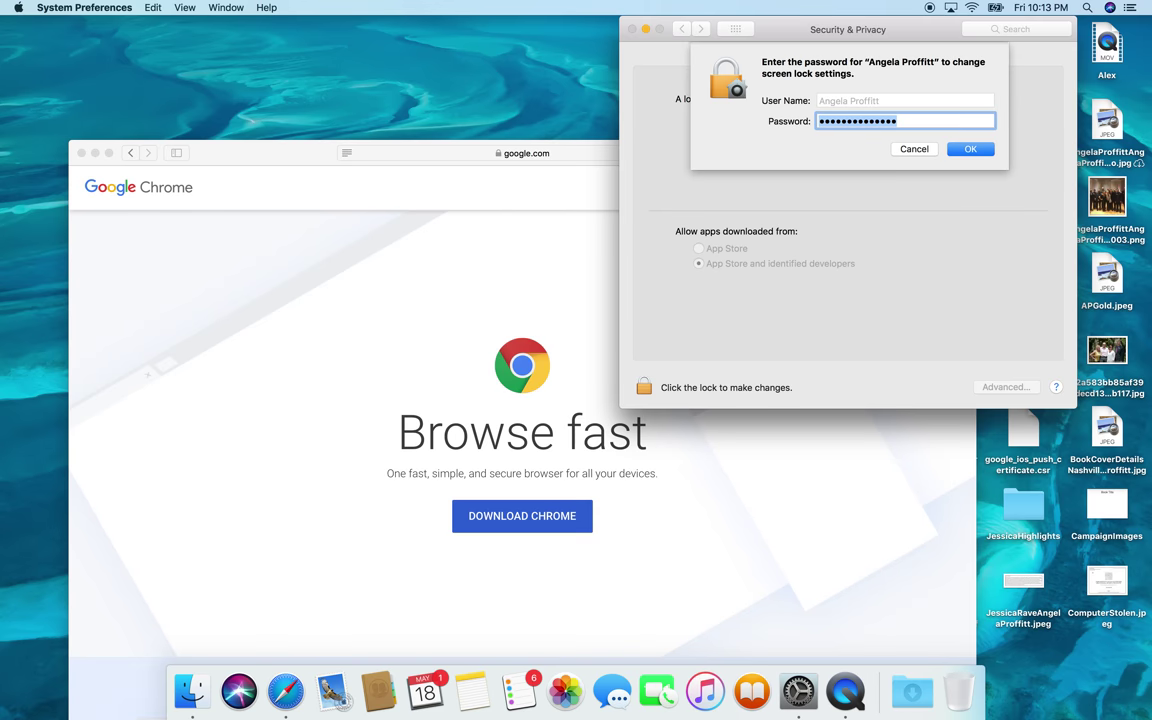
pyautogui.write('*****')
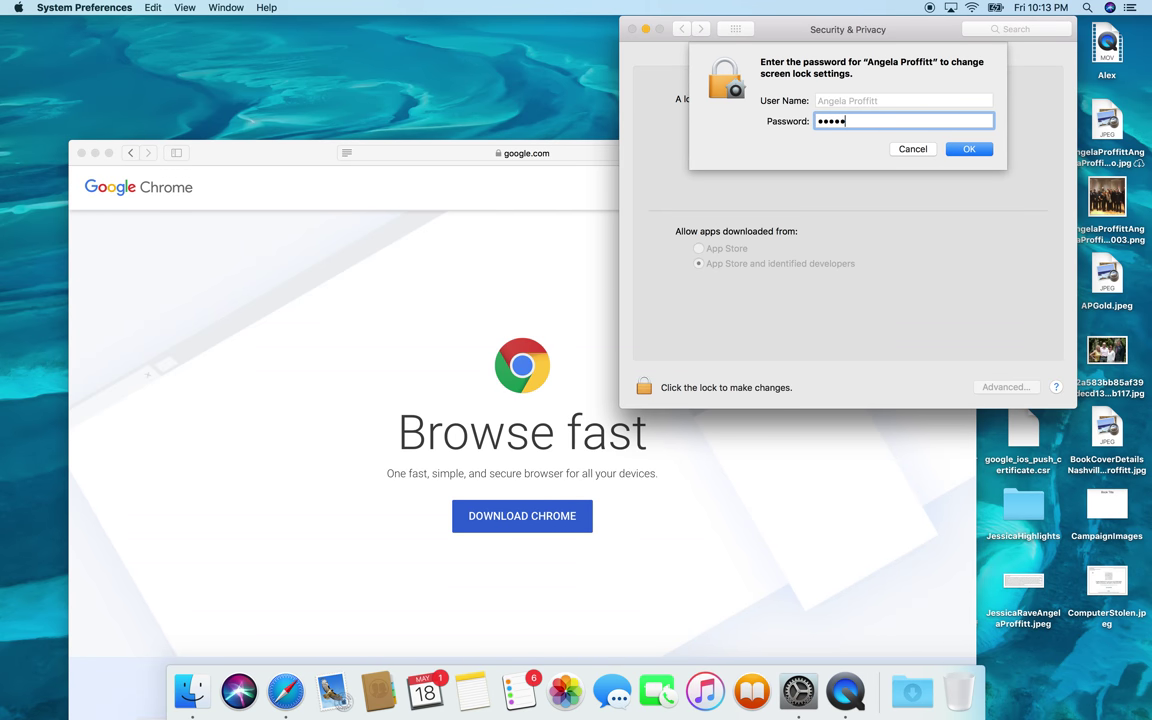
pyautogui.write('*********')
pyautogui.press('Return')
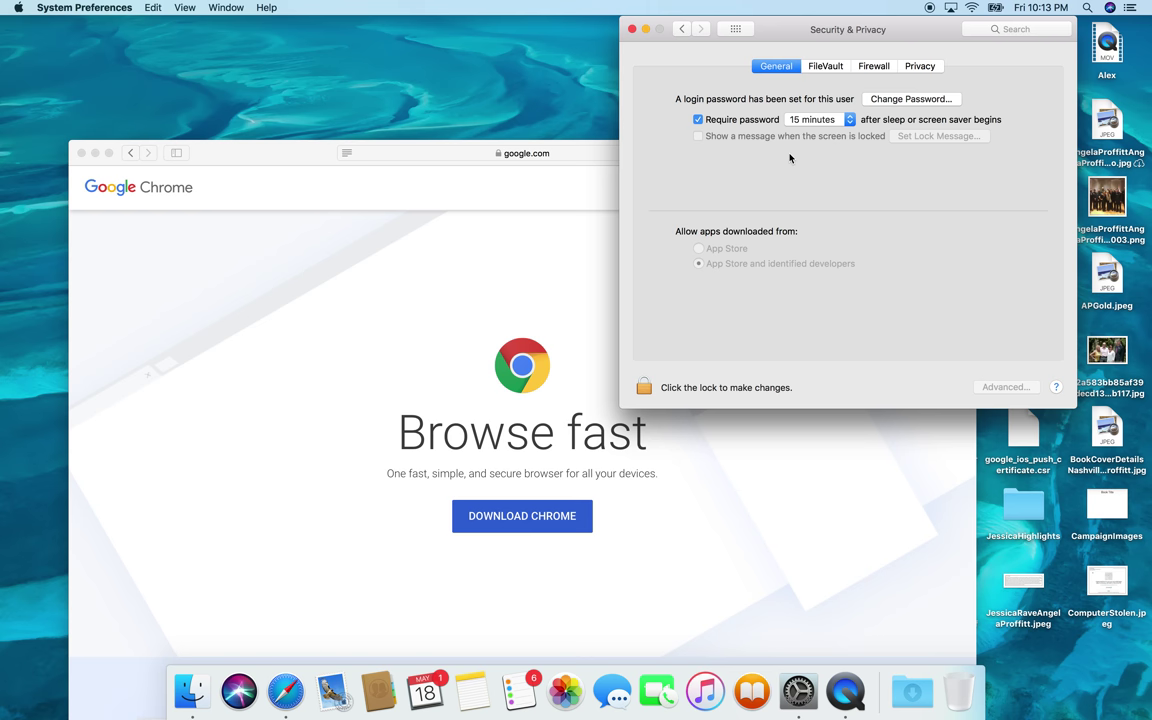
# Review the FileVault, Firewall and Privacy settings, covering each Privacy category from Location Services to Analytics, and return to the preferences overview
pyautogui.click(816, 68)
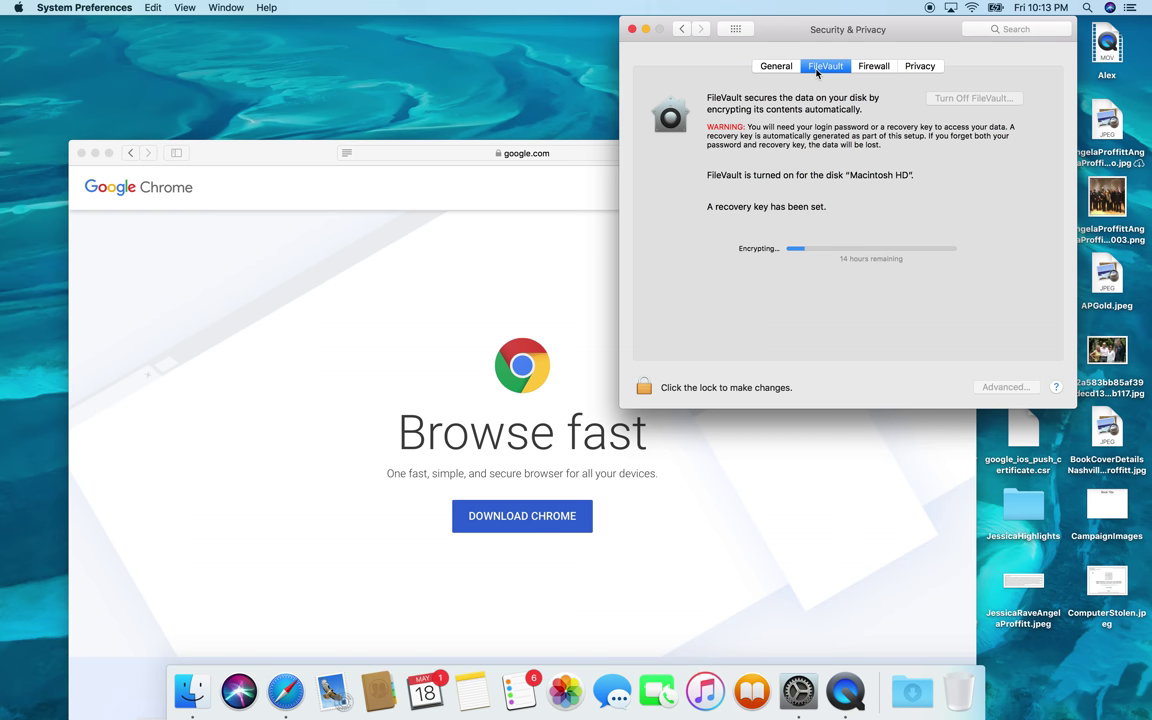
pyautogui.click(868, 67)
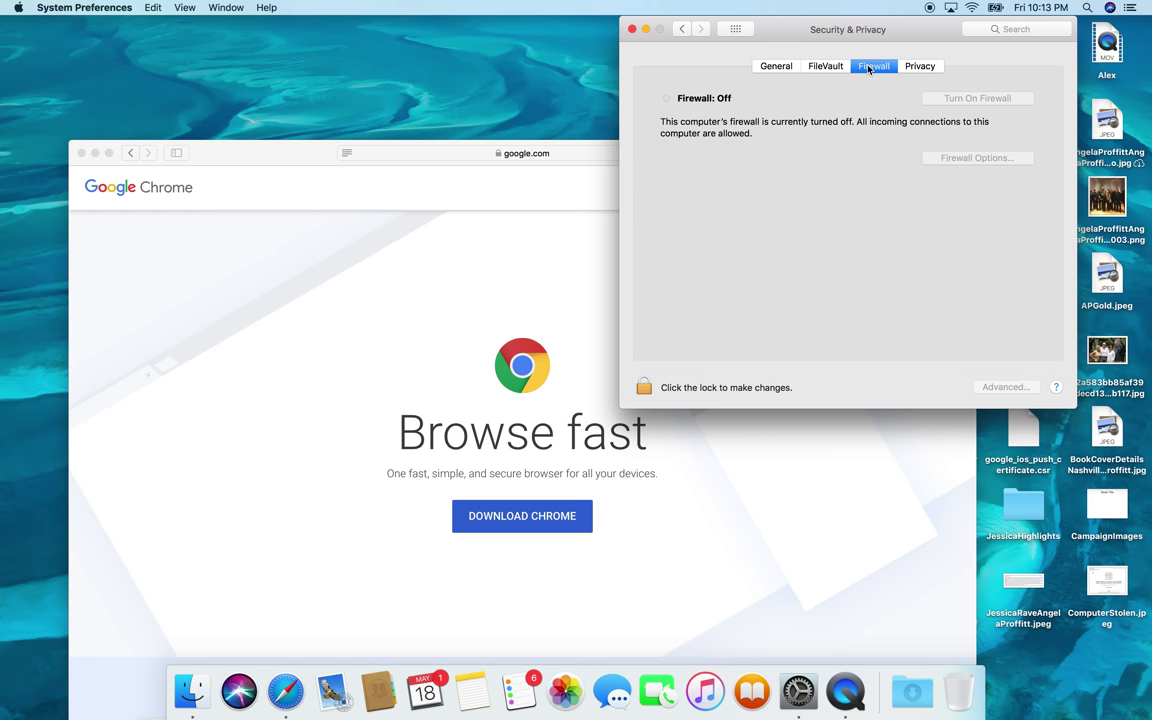
pyautogui.click(910, 65)
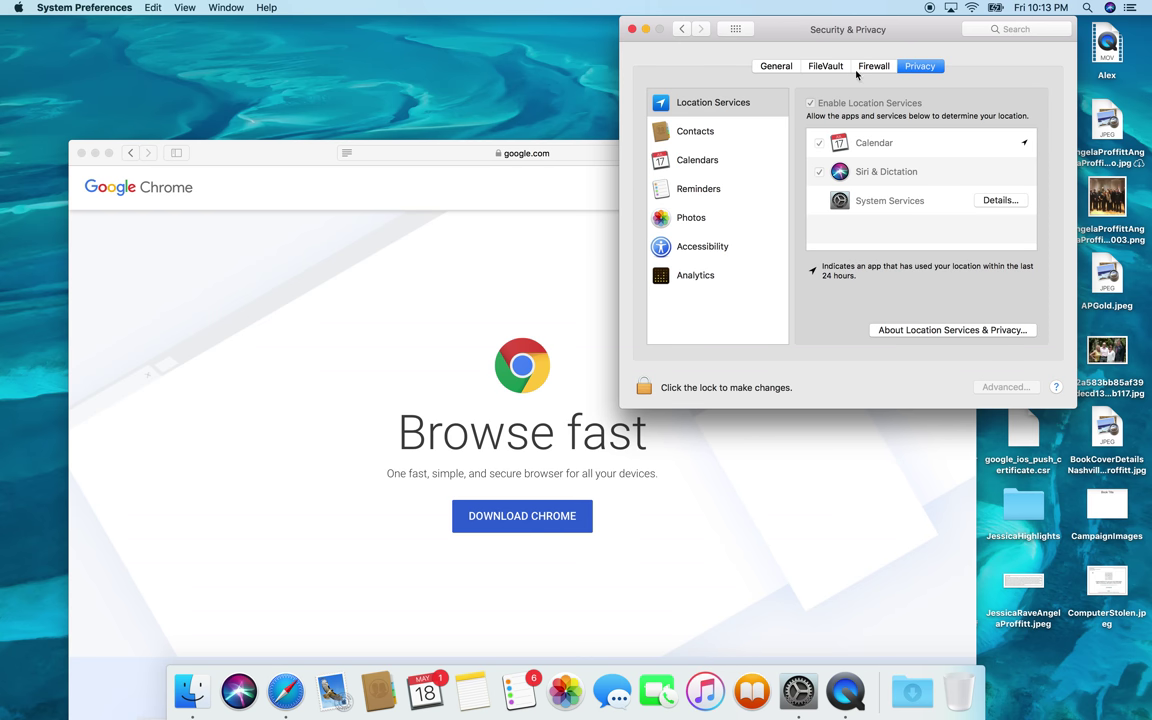
pyautogui.click(709, 105)
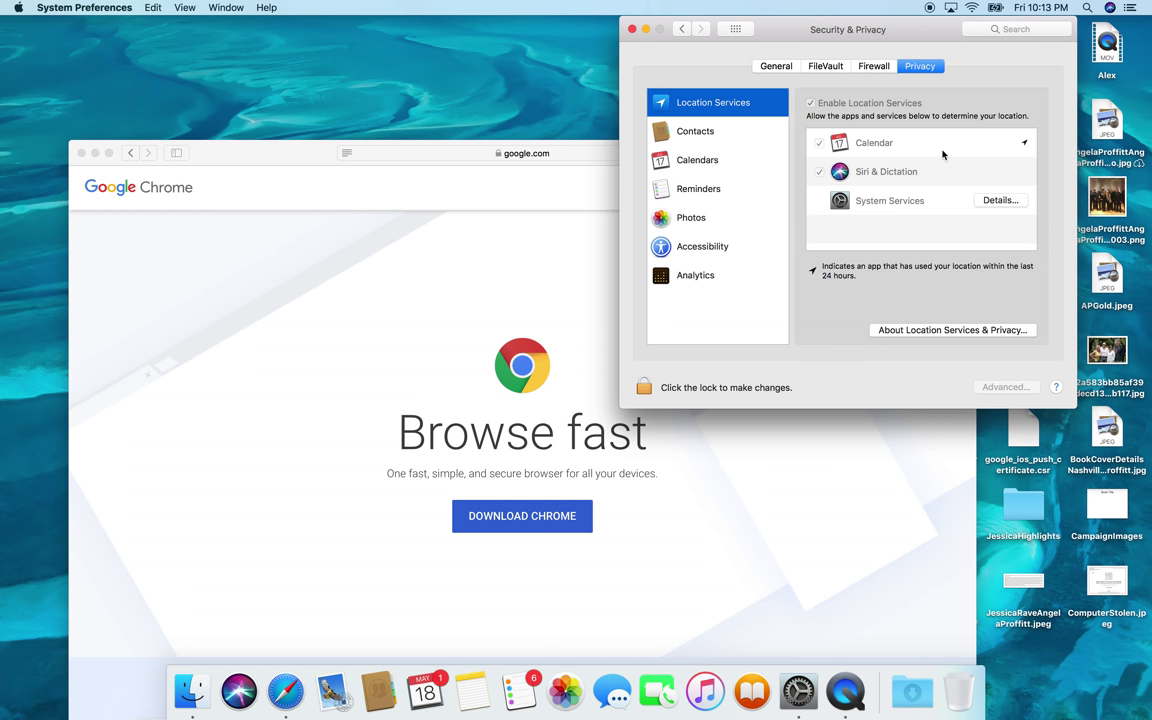
pyautogui.click(694, 131)
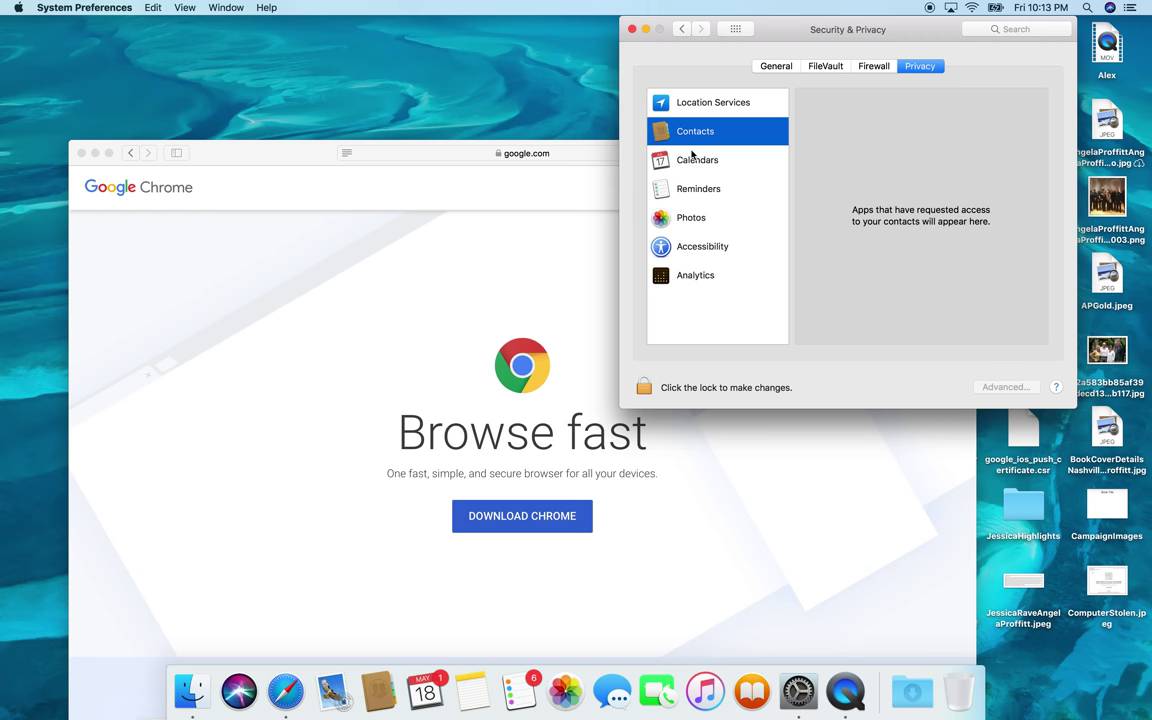
pyautogui.click(692, 160)
pyautogui.click(693, 189)
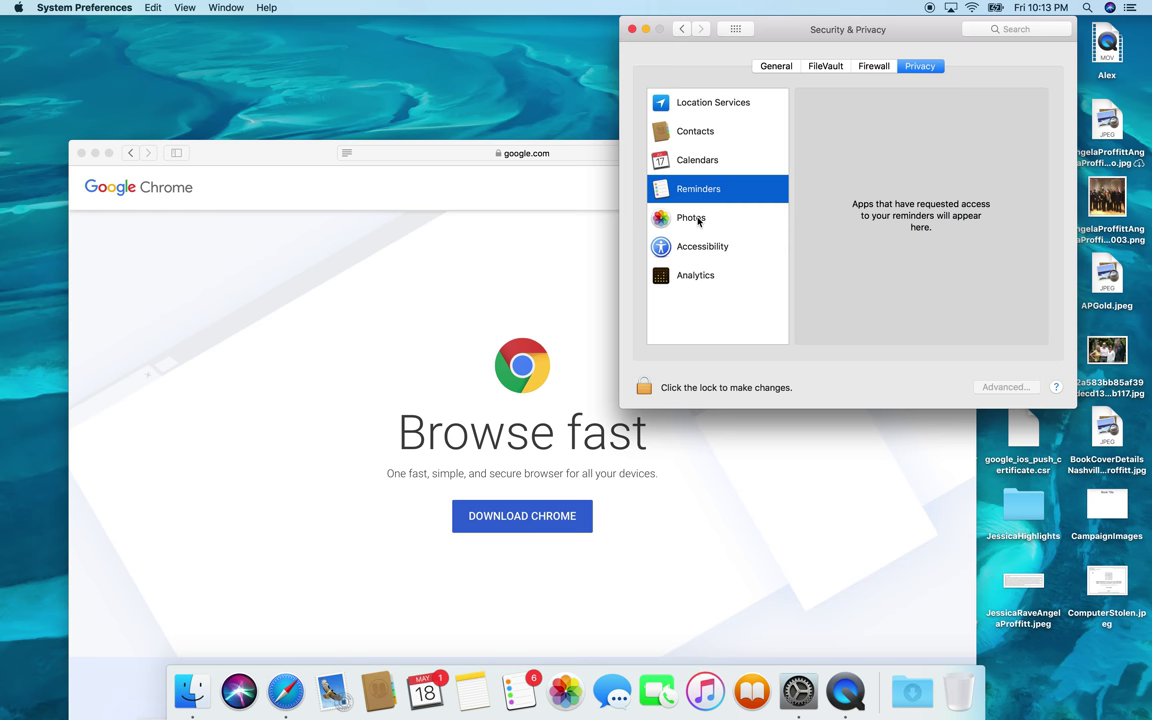
pyautogui.click(693, 219)
pyautogui.click(694, 246)
pyautogui.click(697, 275)
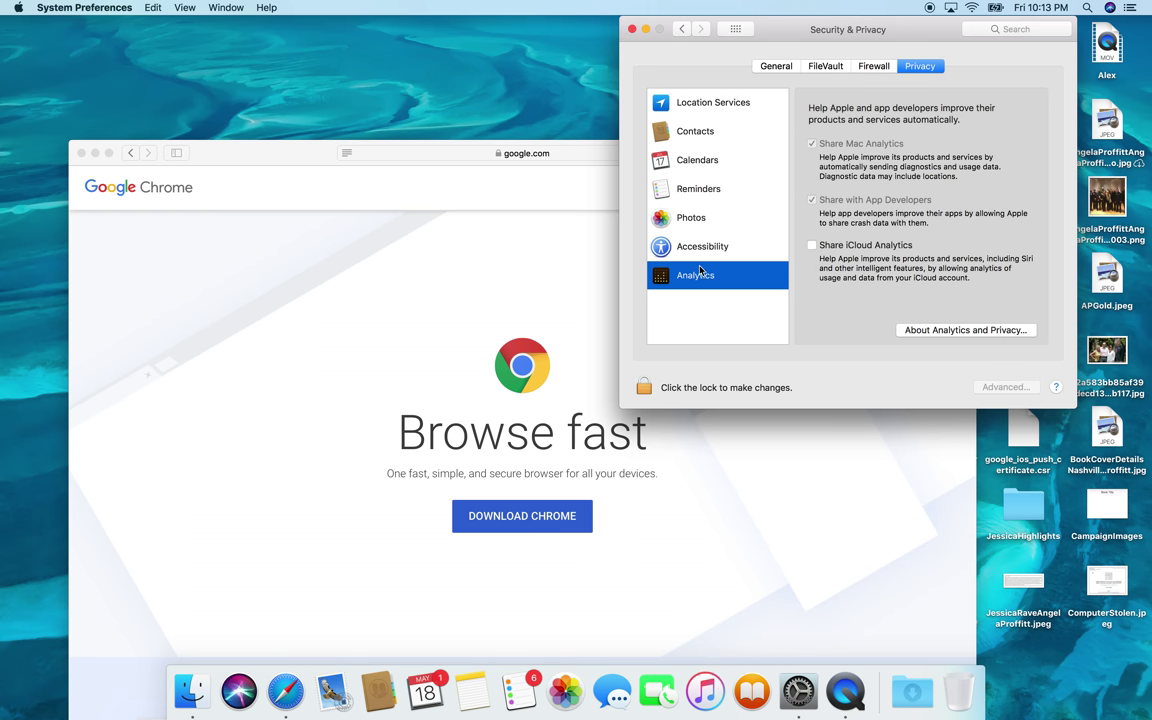
pyautogui.click(681, 28)
# Review the Spotlight search result categories, the Spotlight search bar and the Spotlight privacy exclusions, and return to the preferences overview
pyautogui.click(995, 72)
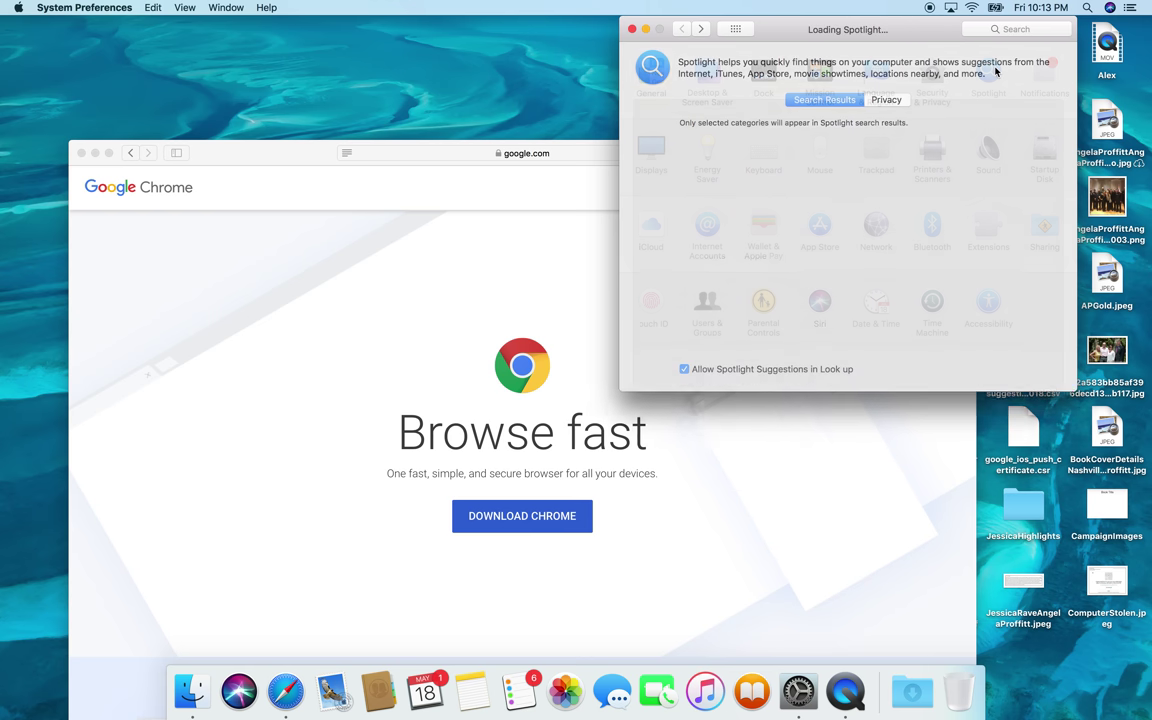
pyautogui.scroll(2, 800, 213)
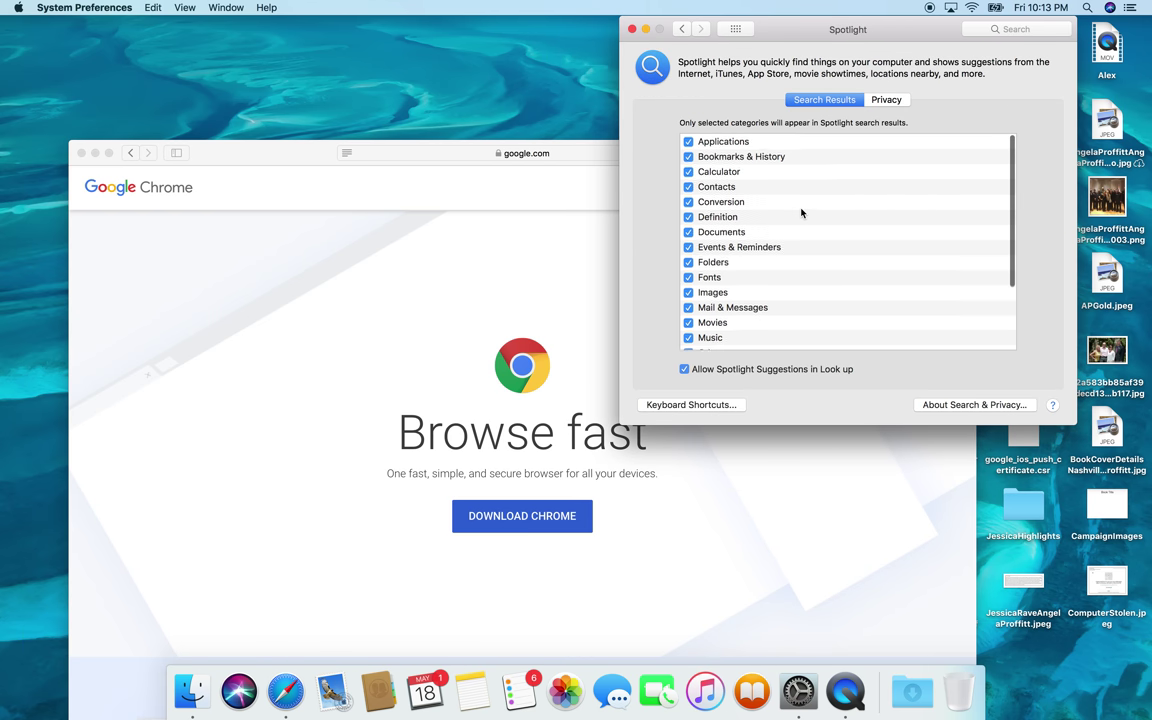
pyautogui.click(1088, 9)
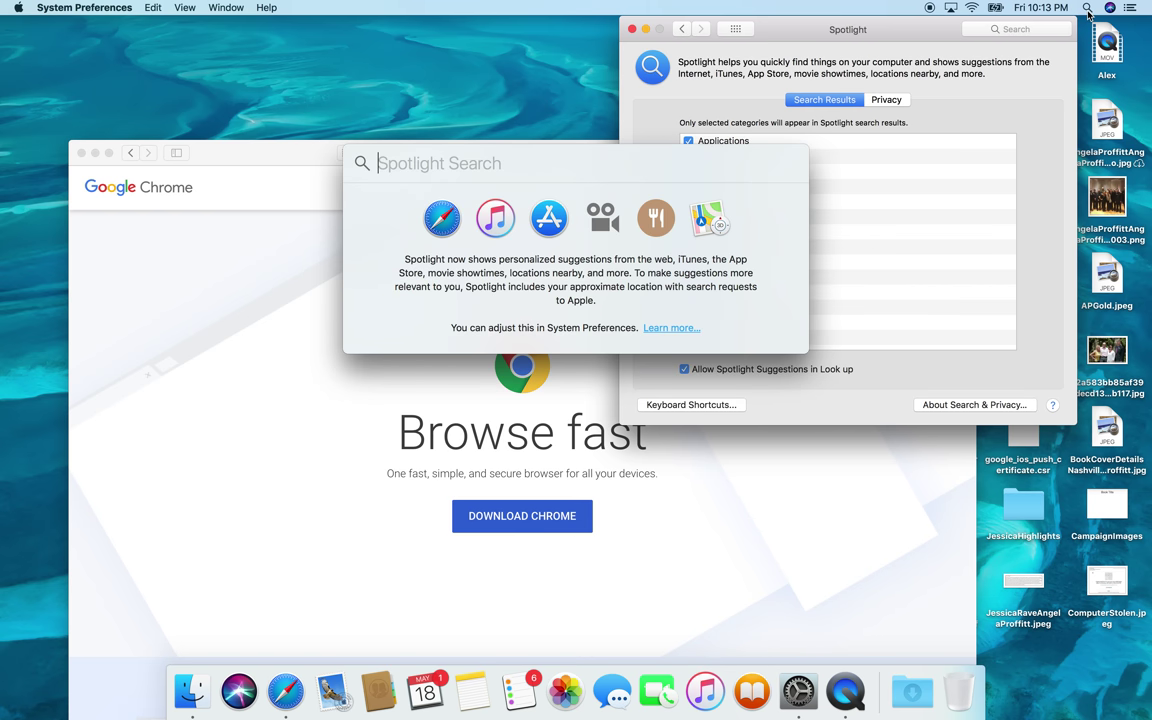
pyautogui.click(906, 248)
pyautogui.scroll(-5, 870, 237)
pyautogui.scroll(5, 836, 226)
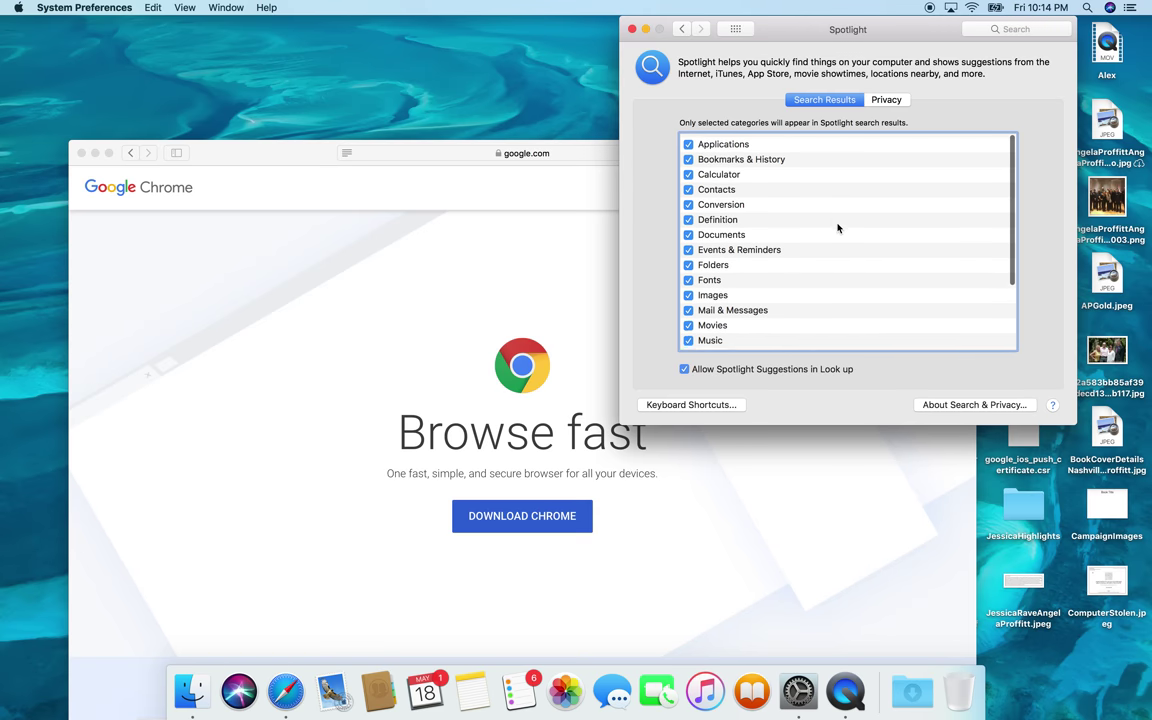
pyautogui.click(876, 101)
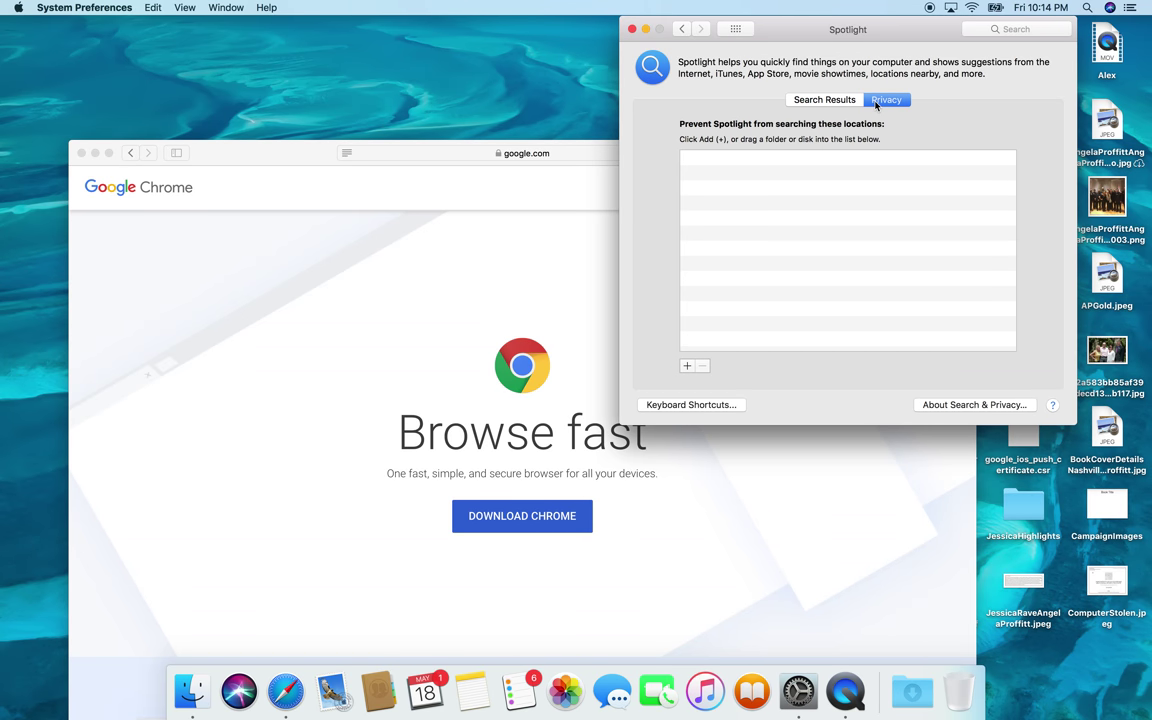
pyautogui.click(680, 30)
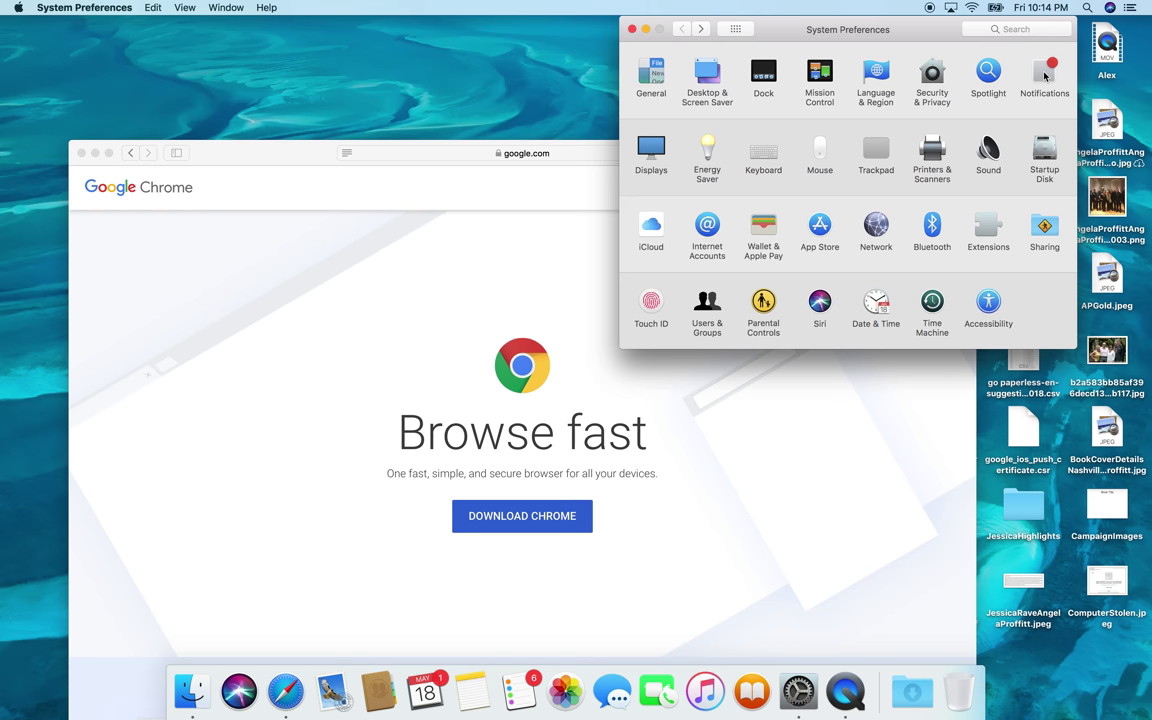
# In the Notifications preferences, set the Calendar alert style to Banners and disable notification sounds for Calendar and FaceTime
pyautogui.click(1045, 76)
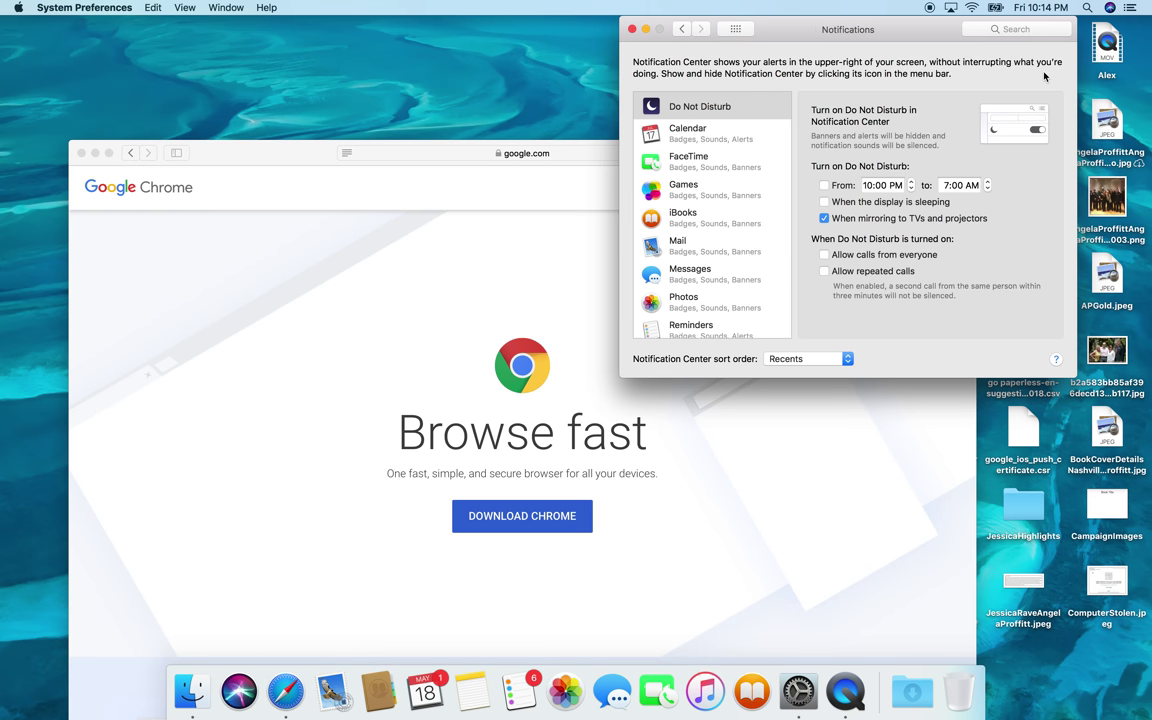
pyautogui.click(641, 104)
pyautogui.click(706, 132)
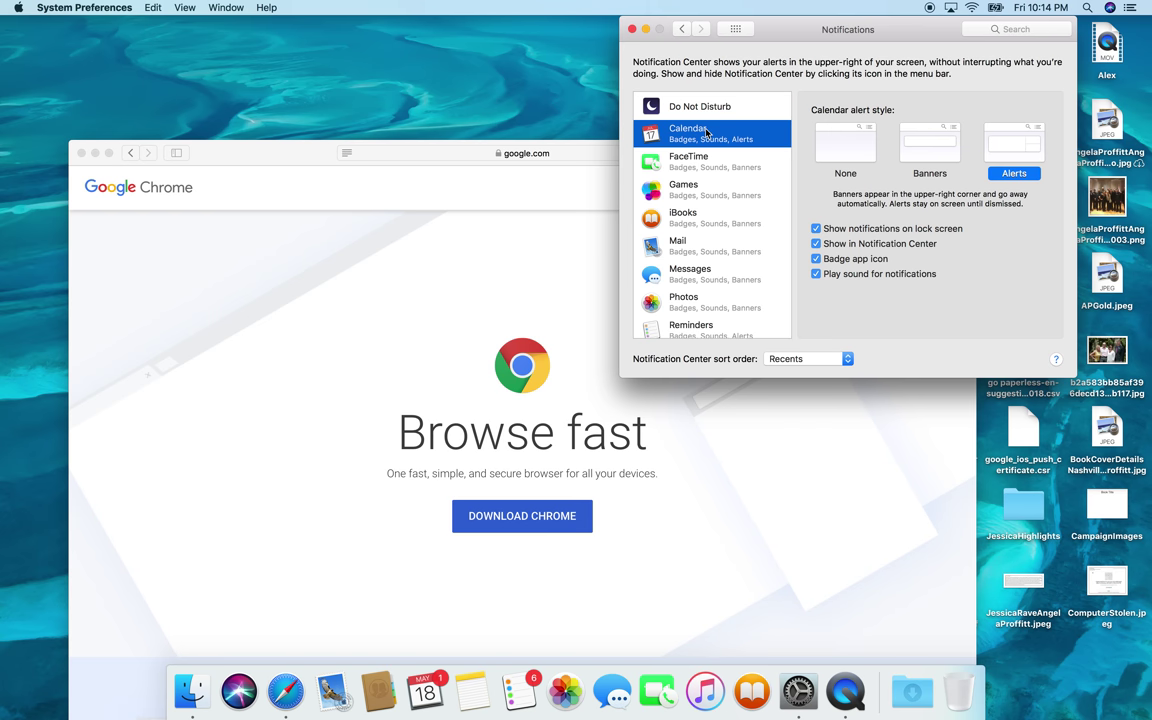
pyautogui.click(920, 145)
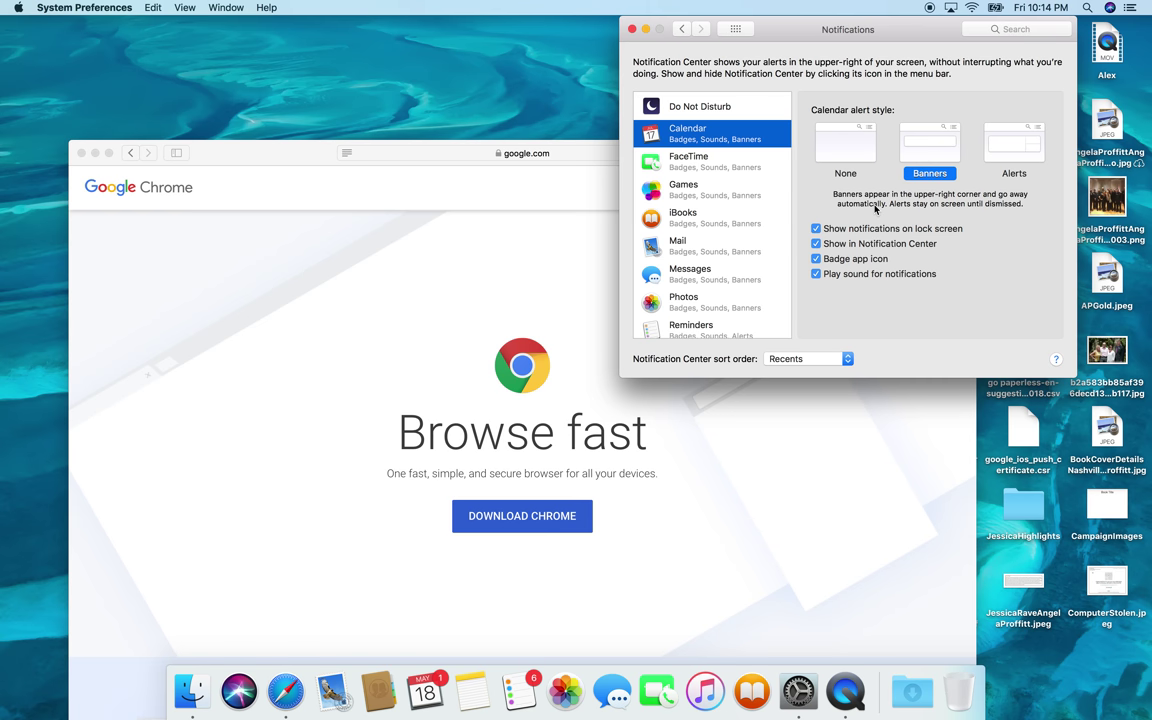
pyautogui.click(817, 274)
pyautogui.click(689, 166)
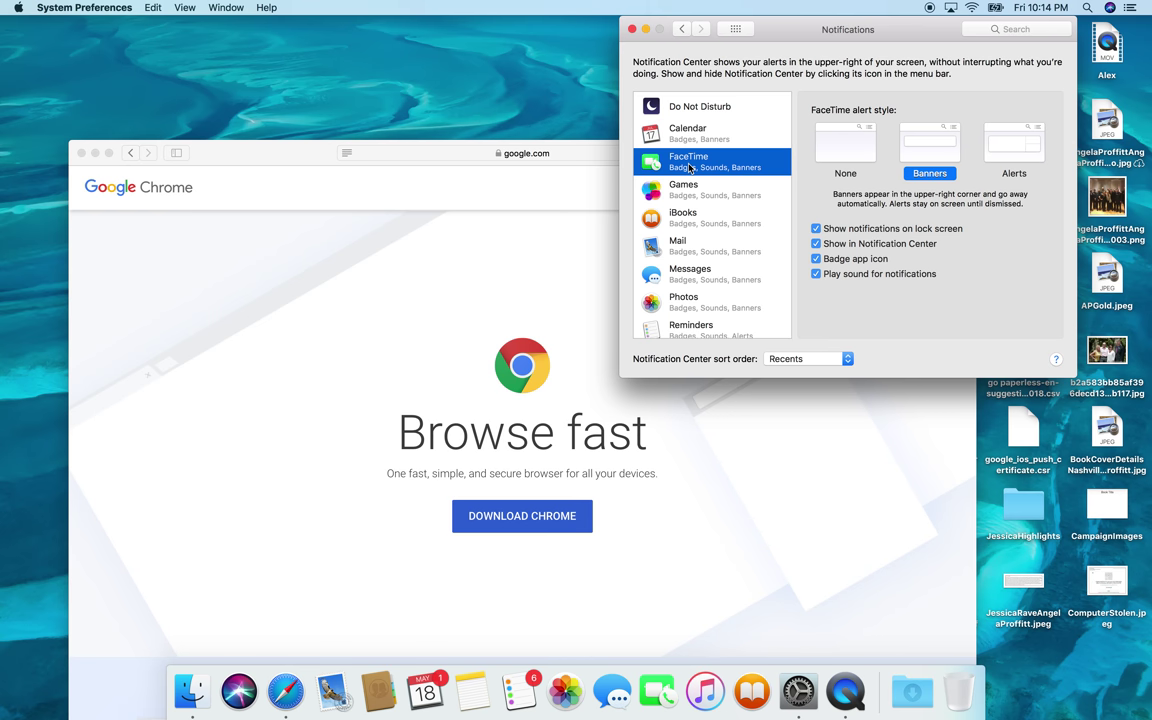
pyautogui.click(817, 274)
# Set the Games alert style to None and disable its lock screen, Notification Center, badge and sound notifications
pyautogui.click(668, 186)
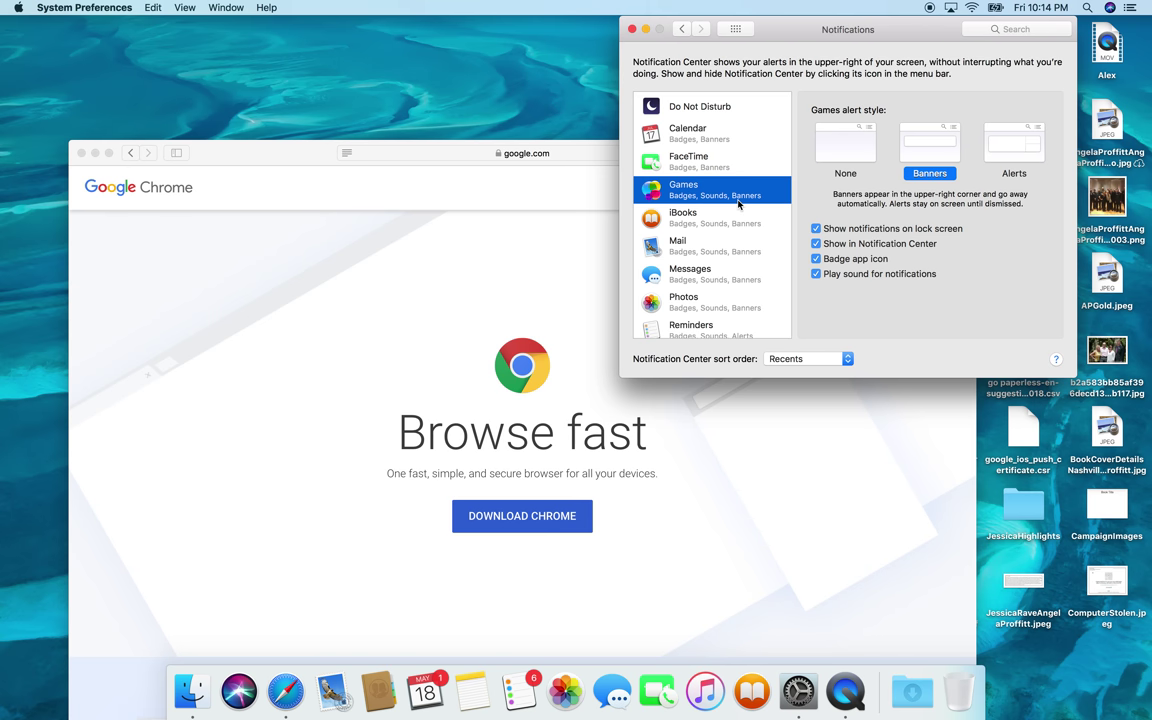
pyautogui.click(824, 146)
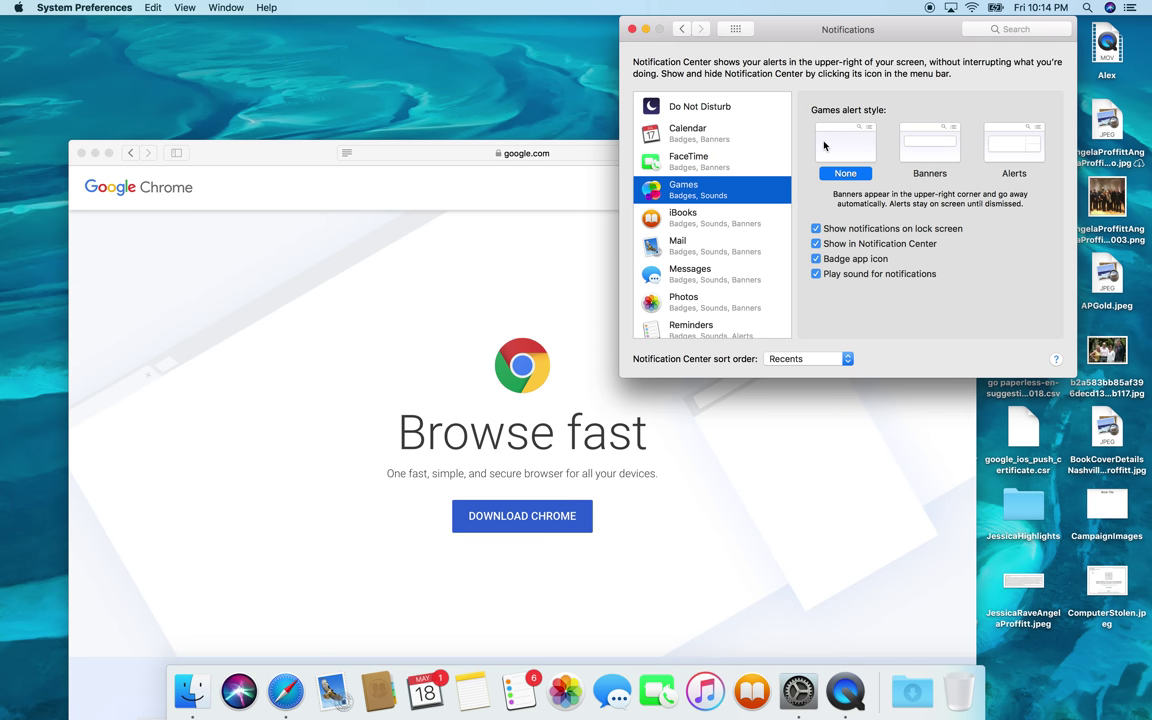
pyautogui.click(816, 229)
pyautogui.click(816, 244)
pyautogui.click(816, 259)
pyautogui.click(816, 274)
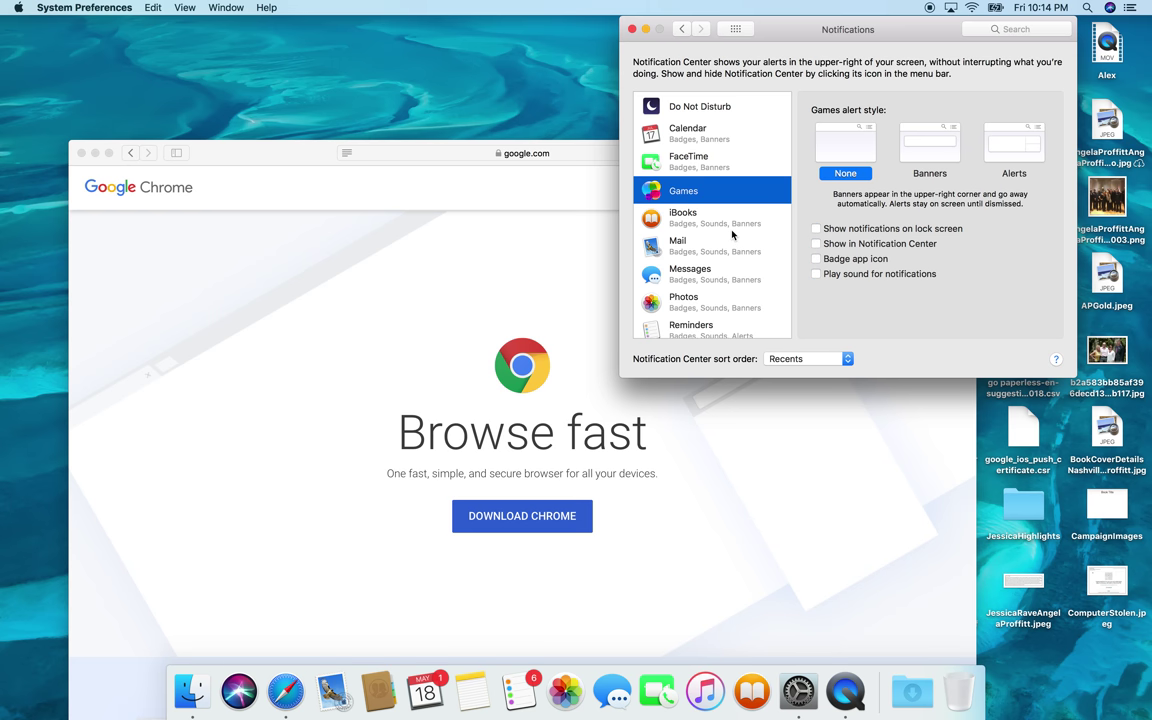
# Set the iBooks alert style to None and disable its lock screen, Notification Center, badge and sound notifications
pyautogui.click(735, 236)
pyautogui.click(843, 150)
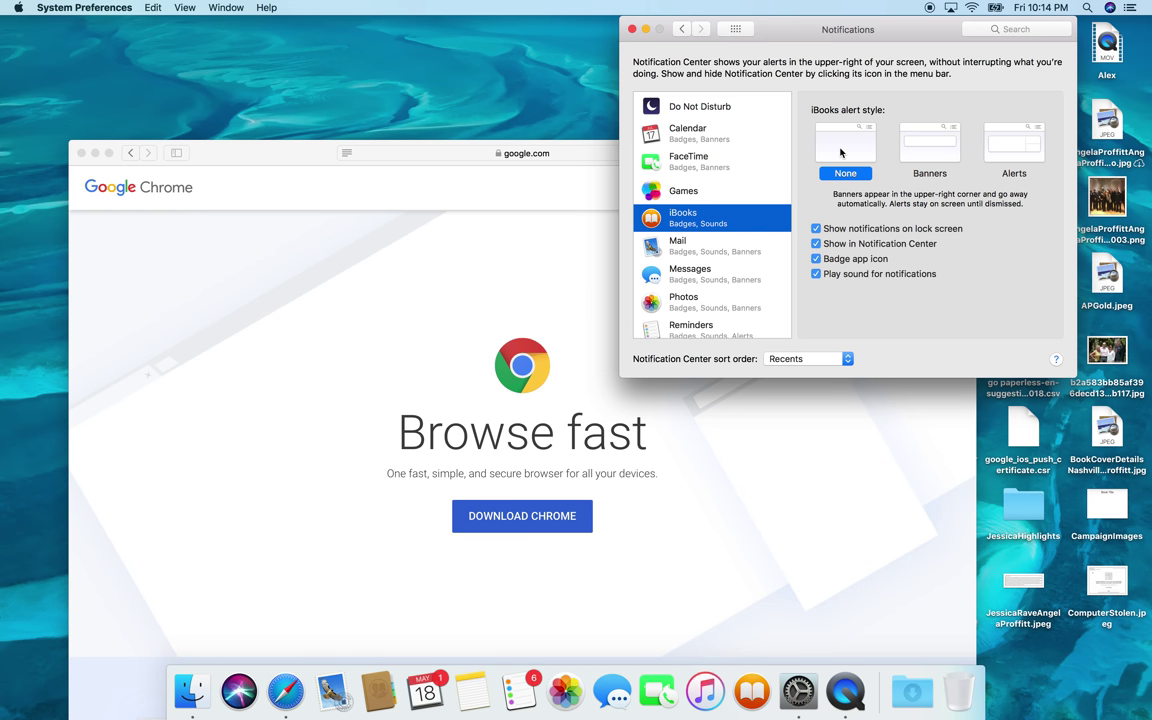
pyautogui.click(816, 229)
pyautogui.click(816, 244)
pyautogui.click(816, 259)
pyautogui.click(816, 274)
# Set the Mail alert style to None and disable its lock screen, message preview, Notification Center, badge and sound notifications
pyautogui.click(654, 238)
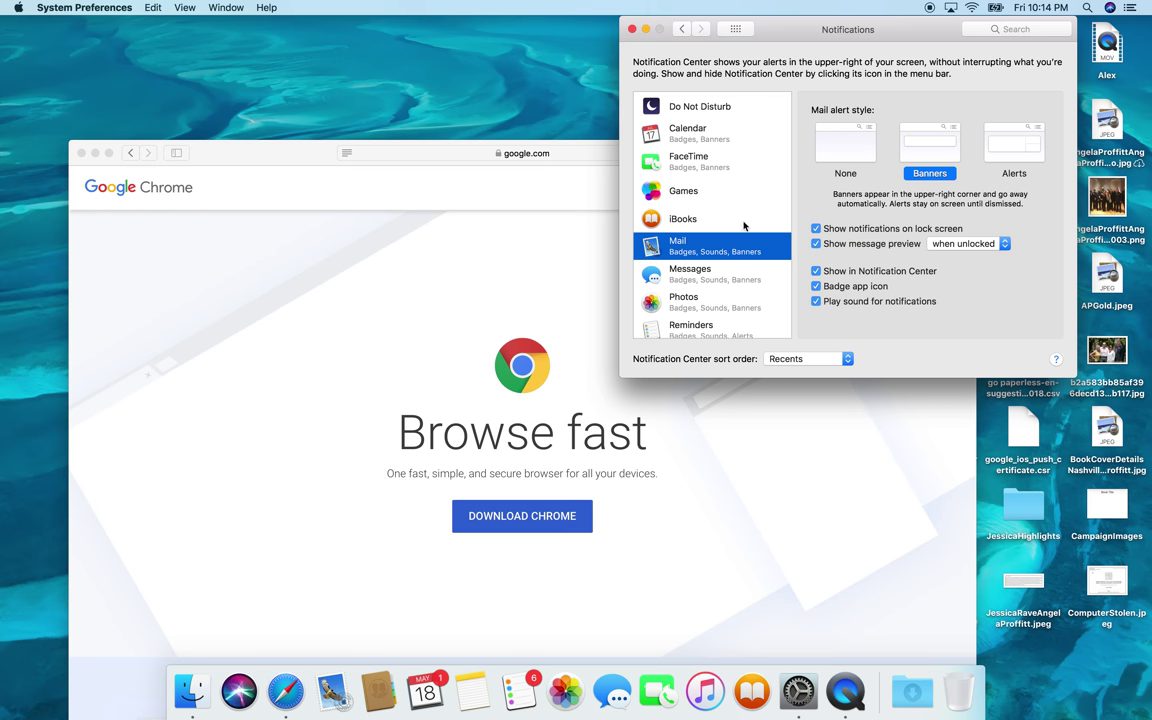
pyautogui.click(836, 150)
pyautogui.click(816, 229)
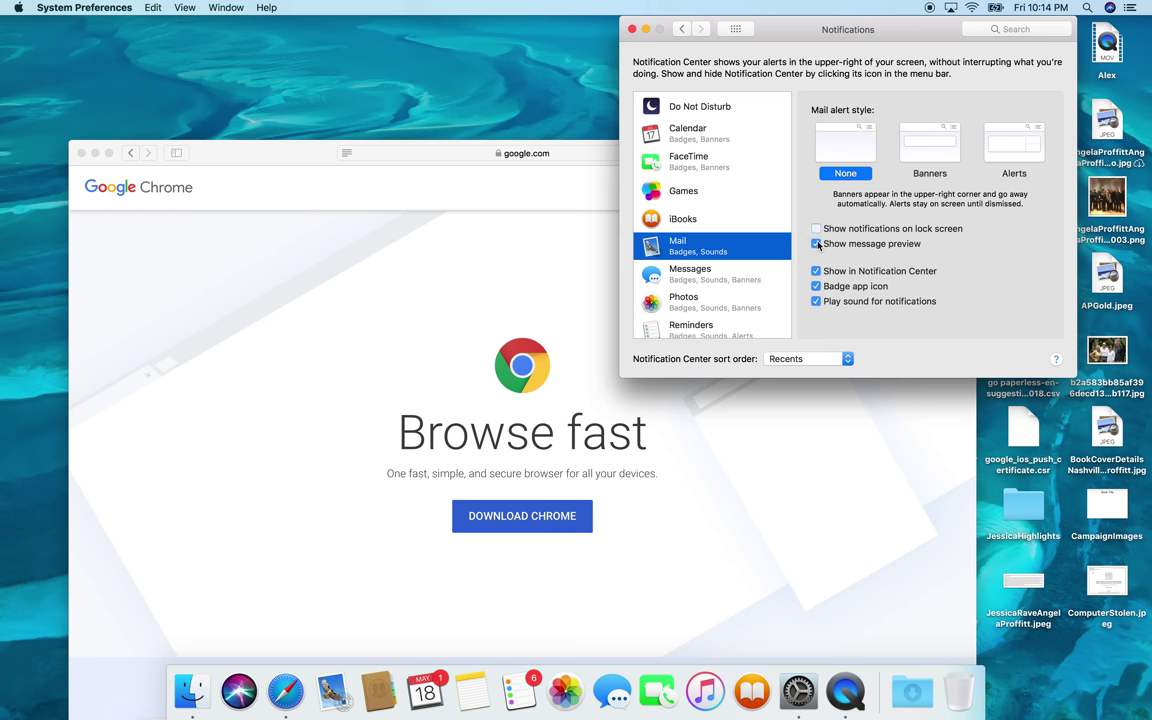
pyautogui.click(816, 244)
pyautogui.click(816, 271)
pyautogui.click(816, 286)
# Disable notification sounds for Messages and keep its message preview set to when unlocked
pyautogui.click(734, 274)
pyautogui.scroll(-2, 708, 279)
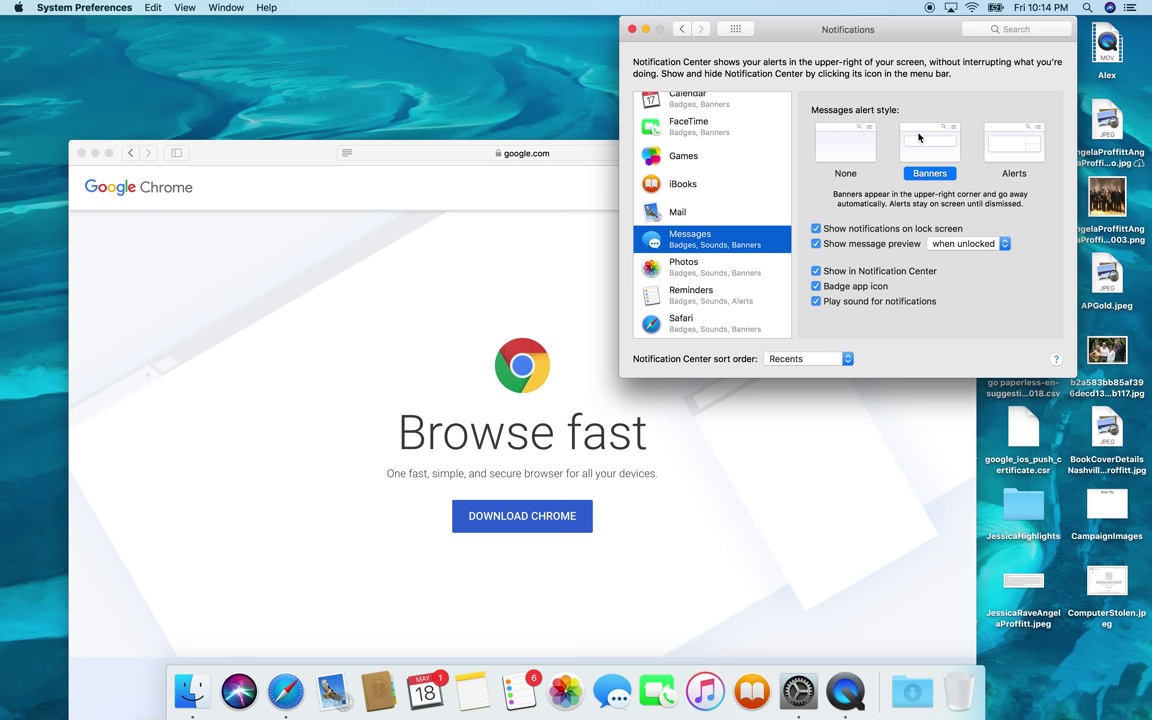
pyautogui.click(816, 301)
pyautogui.click(962, 244)
pyautogui.click(962, 244)
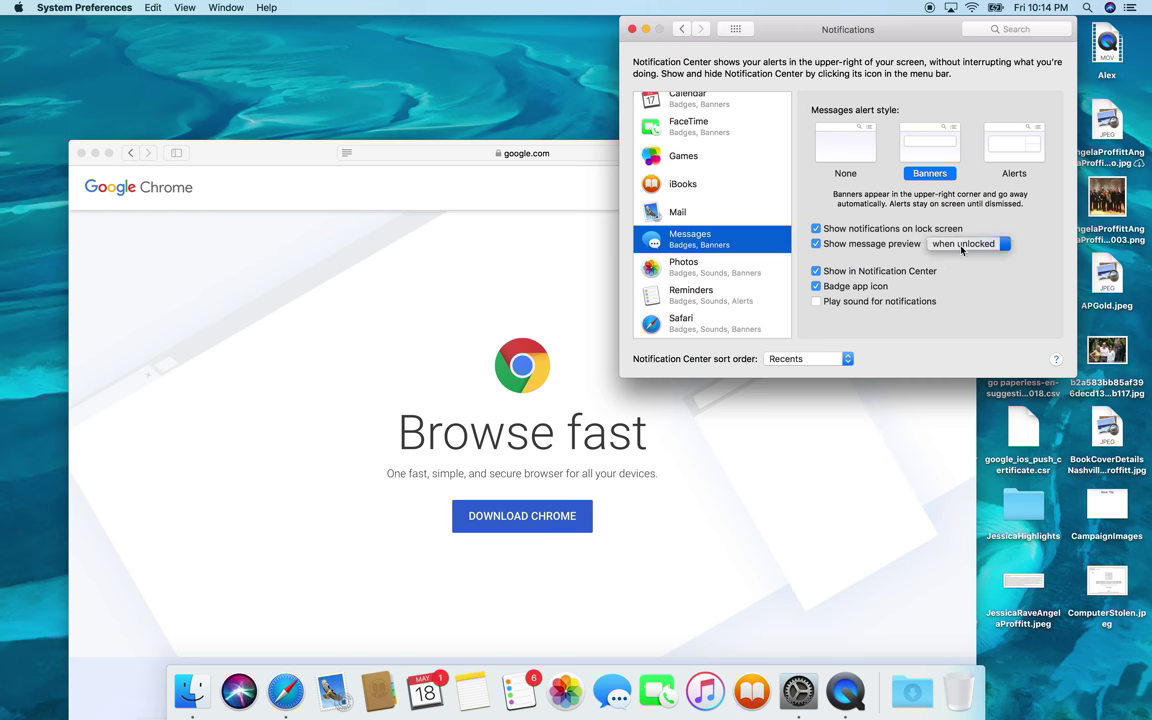
# Set the Photos alert style to None and disable its lock screen, Notification Center, badge and sound notifications
pyautogui.click(720, 268)
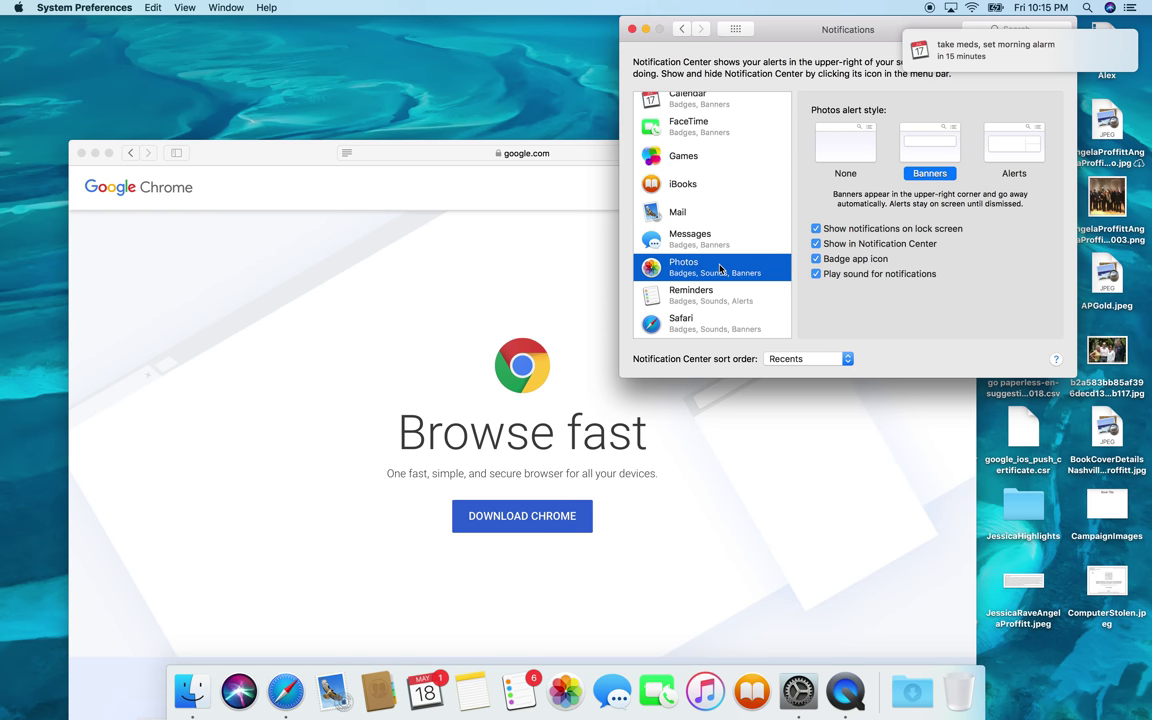
pyautogui.click(845, 148)
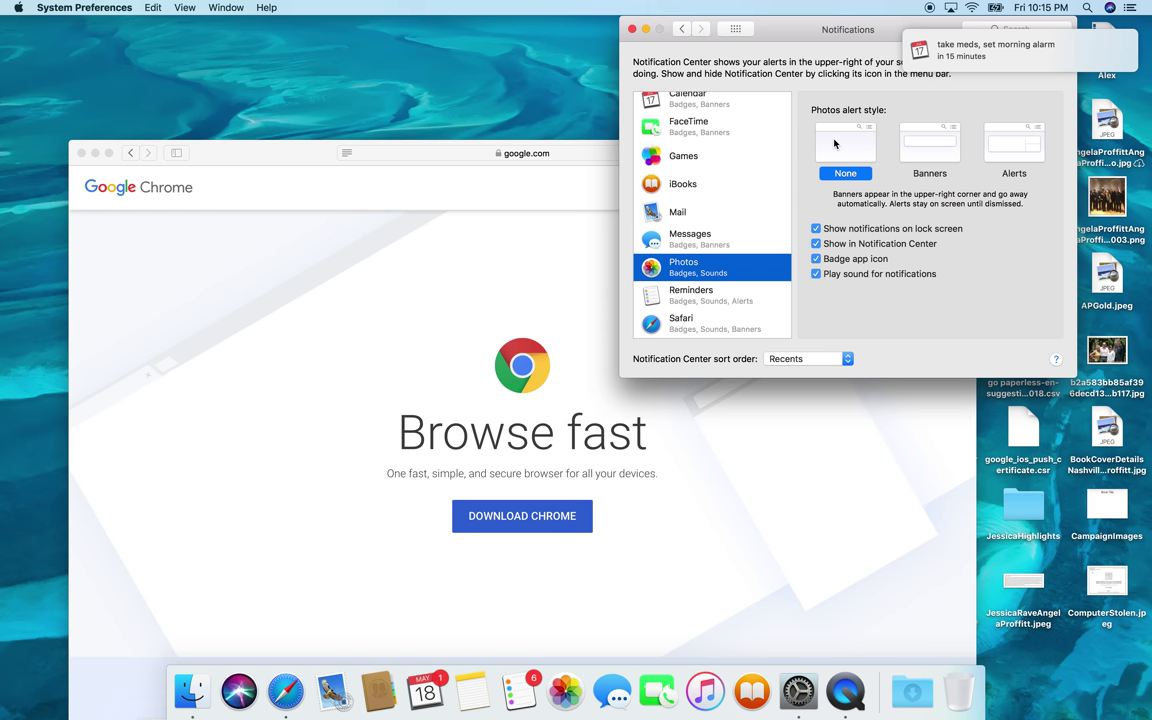
pyautogui.click(817, 228)
pyautogui.click(817, 243)
pyautogui.click(817, 258)
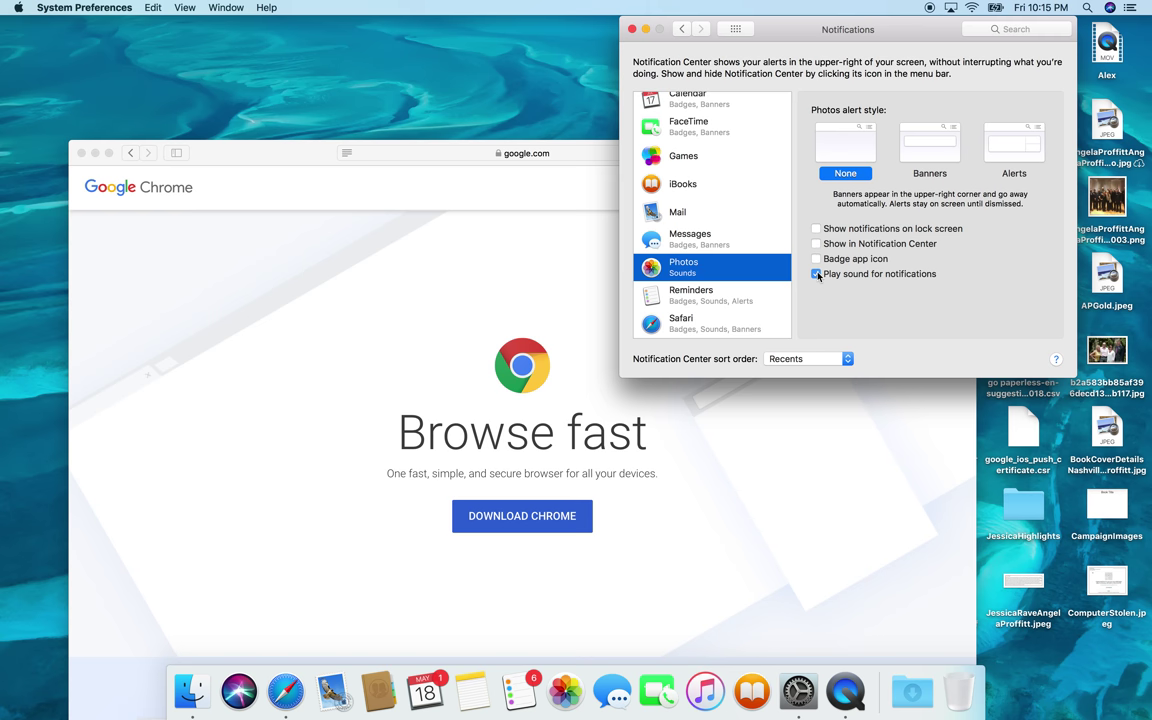
# Set the Reminders alert style to Banners and disable its notification sounds
pyautogui.click(720, 295)
pyautogui.click(931, 137)
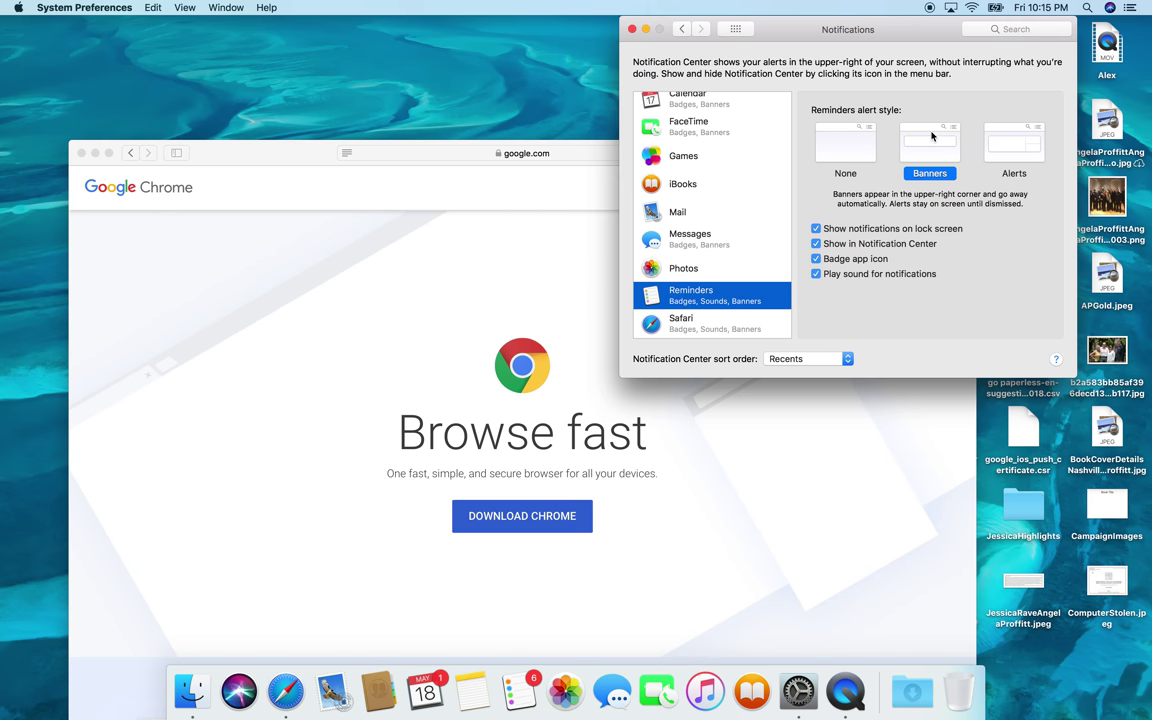
pyautogui.click(816, 273)
# Set the Safari alert style to None and disable its lock screen, Notification Center, badge and sound notifications
pyautogui.click(670, 320)
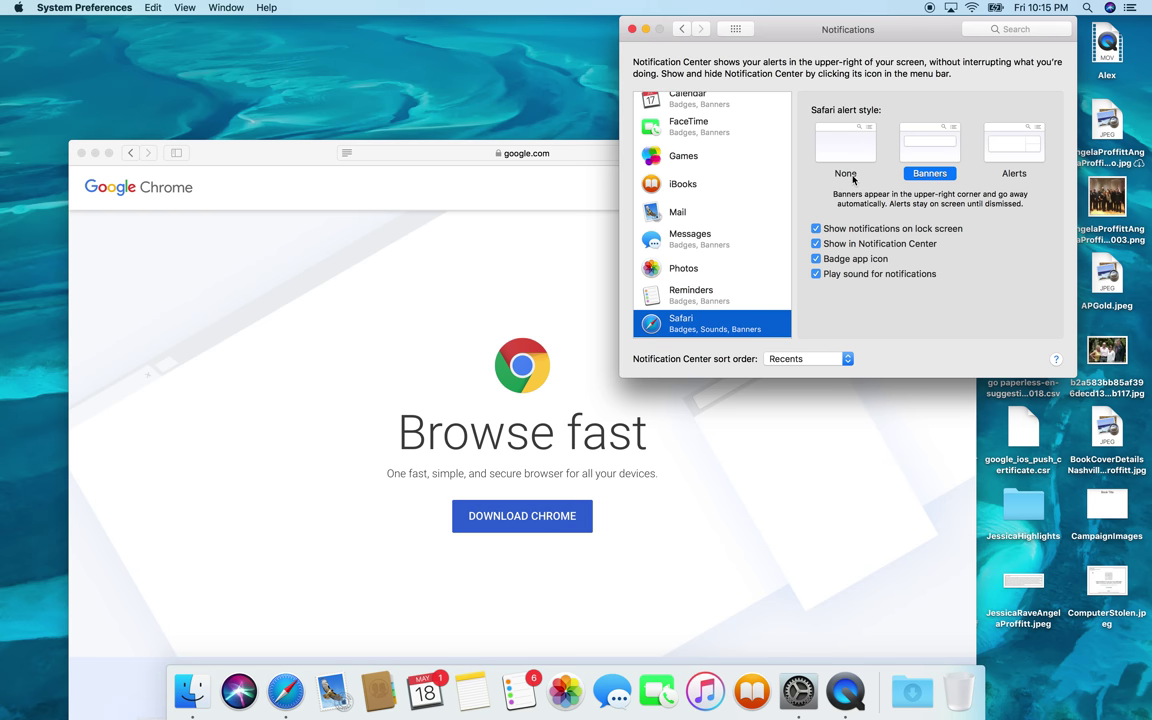
pyautogui.click(850, 175)
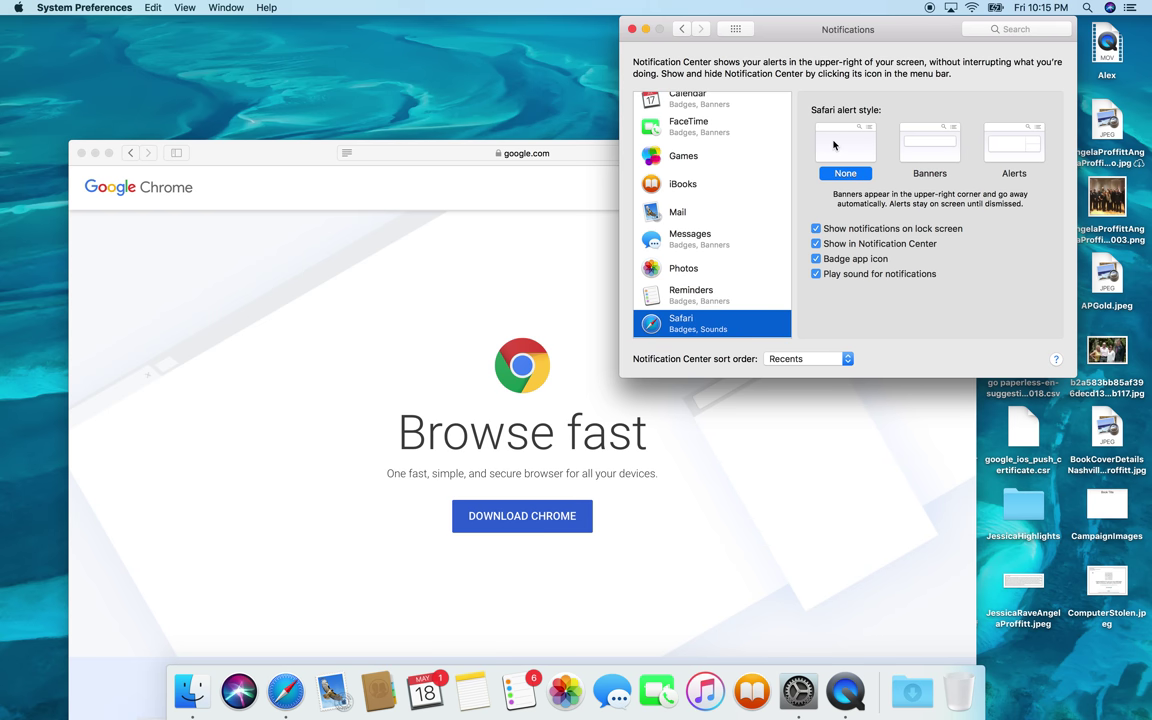
pyautogui.click(816, 228)
pyautogui.click(816, 243)
pyautogui.click(816, 258)
pyautogui.click(816, 273)
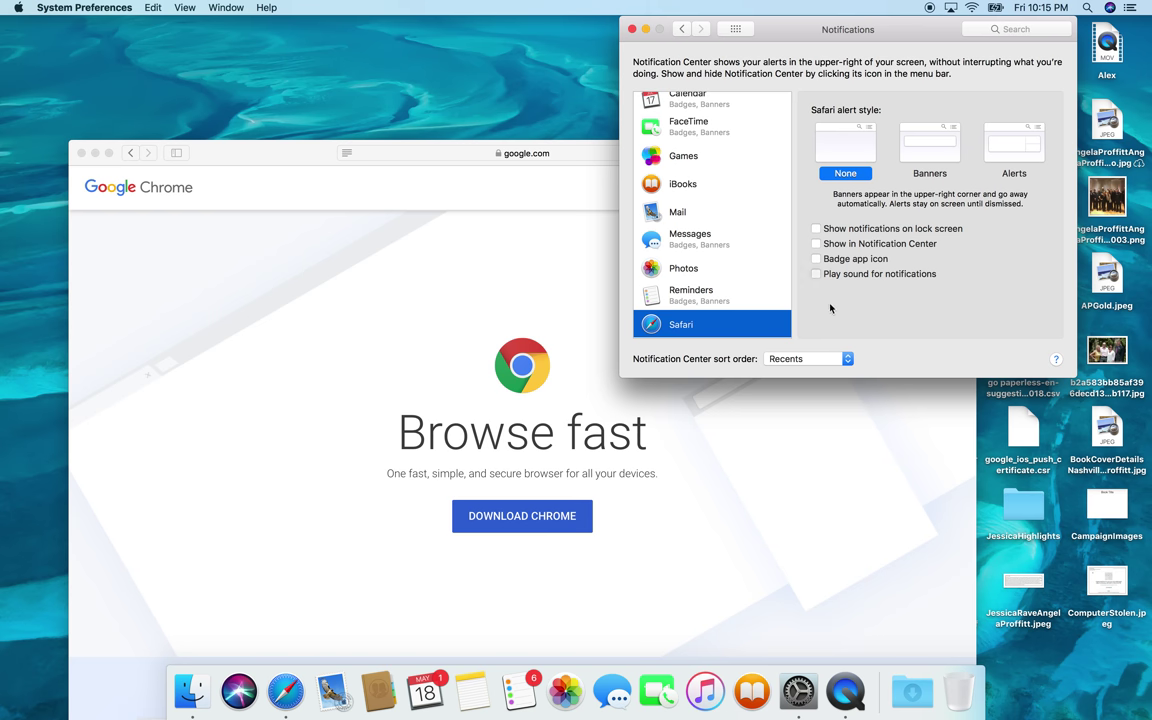
# Check the Notification Center sort order options, keep Recents, and review the notification settings for Messages again
pyautogui.click(846, 359)
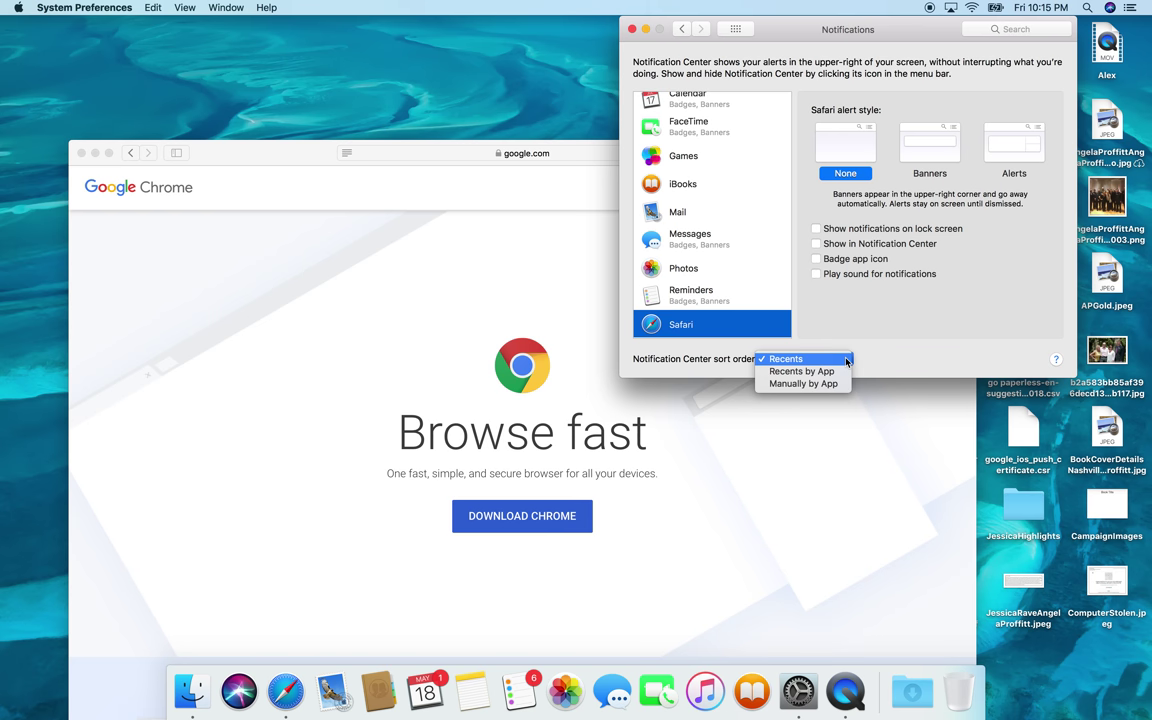
pyautogui.click(846, 359)
pyautogui.scroll(2, 710, 228)
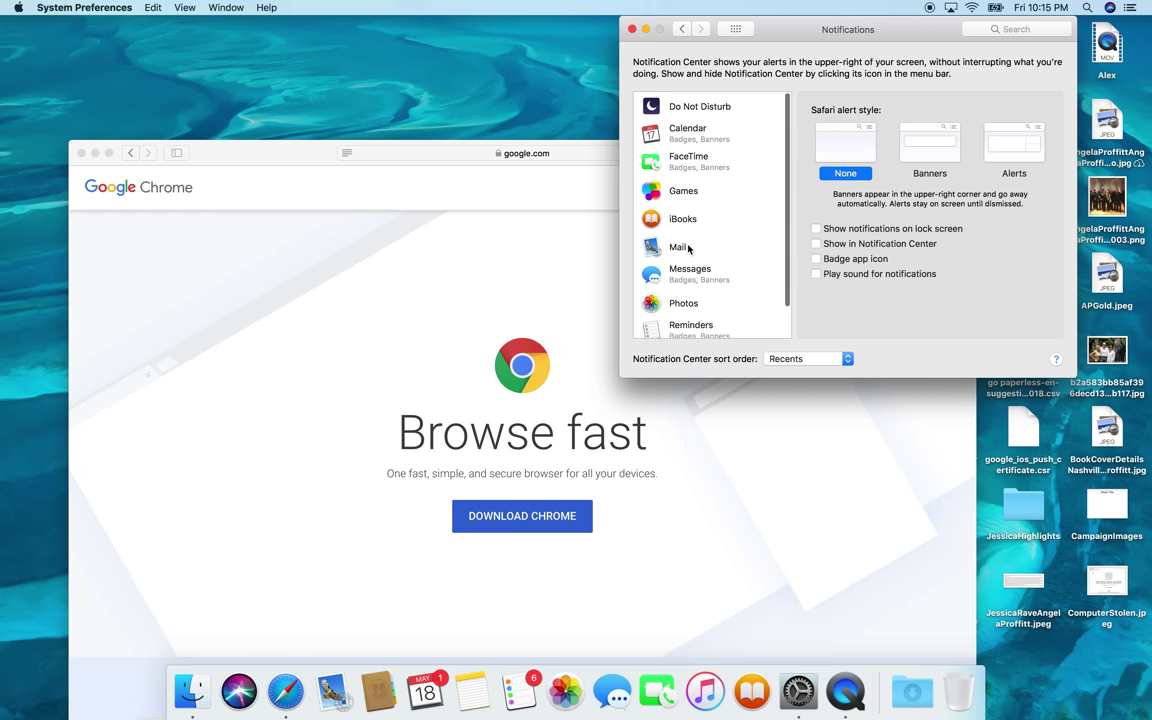
pyautogui.scroll(-2, 688, 248)
pyautogui.click(690, 238)
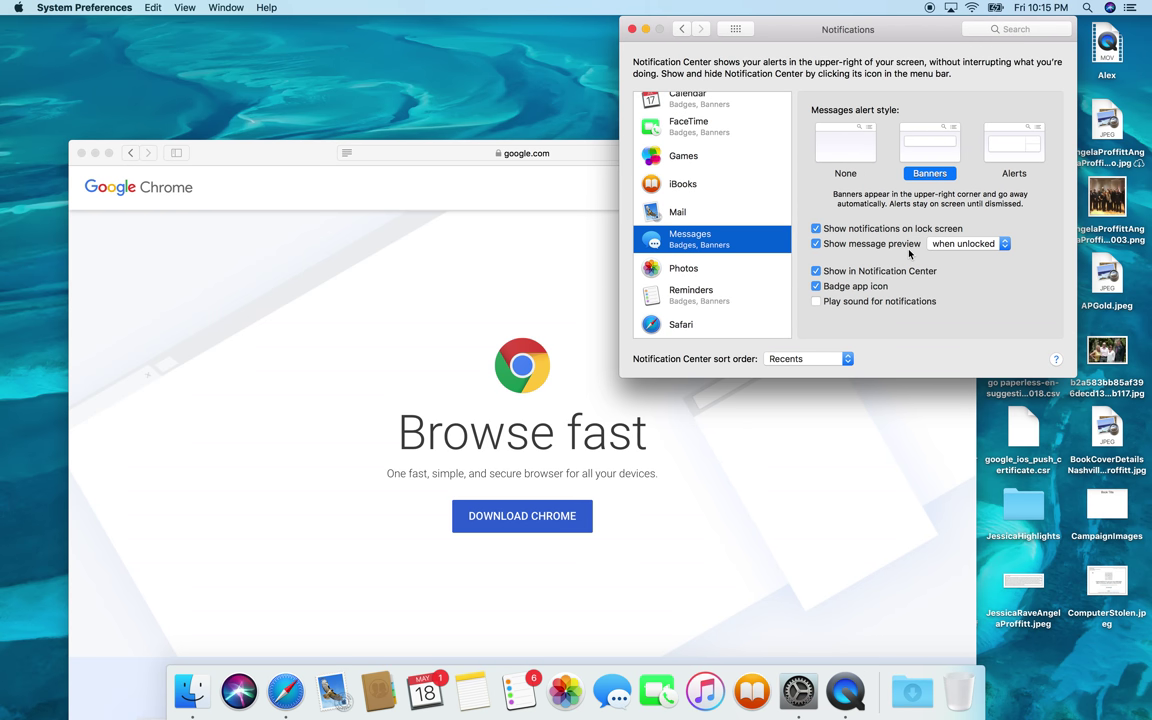
# Disable the message preview in the Messages notifications and return to the overview of all preferences
pyautogui.click(816, 244)
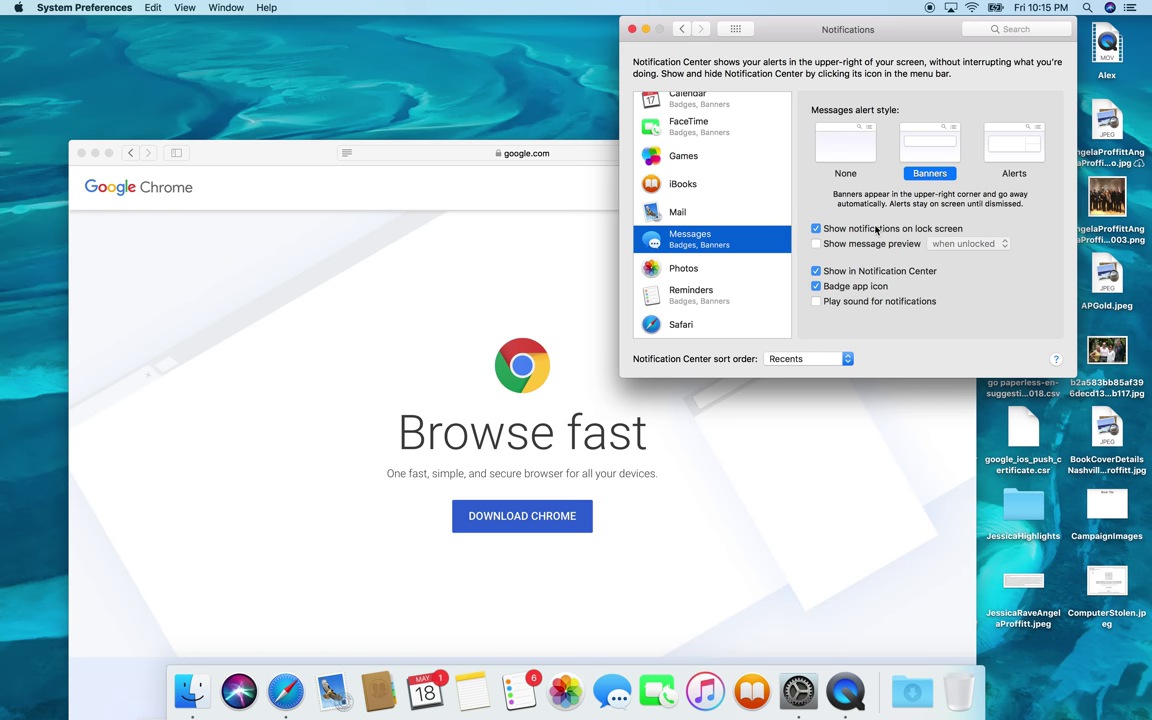
pyautogui.scroll(3, 736, 258)
pyautogui.scroll(-2, 736, 258)
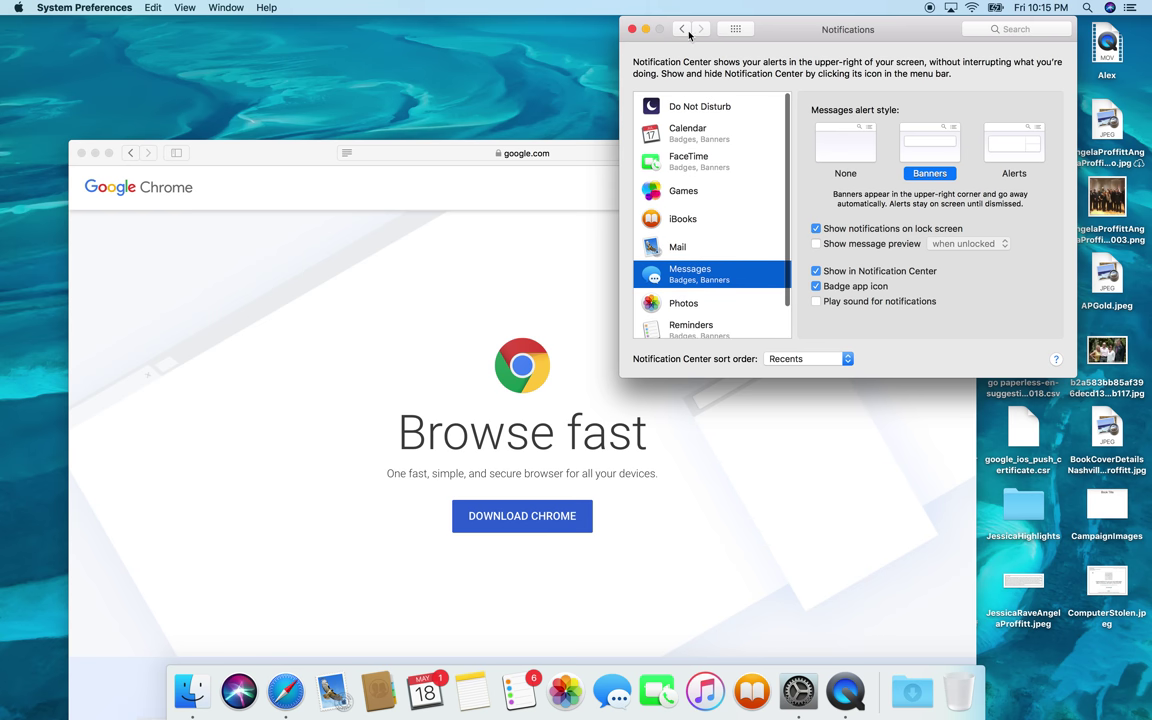
pyautogui.click(681, 29)
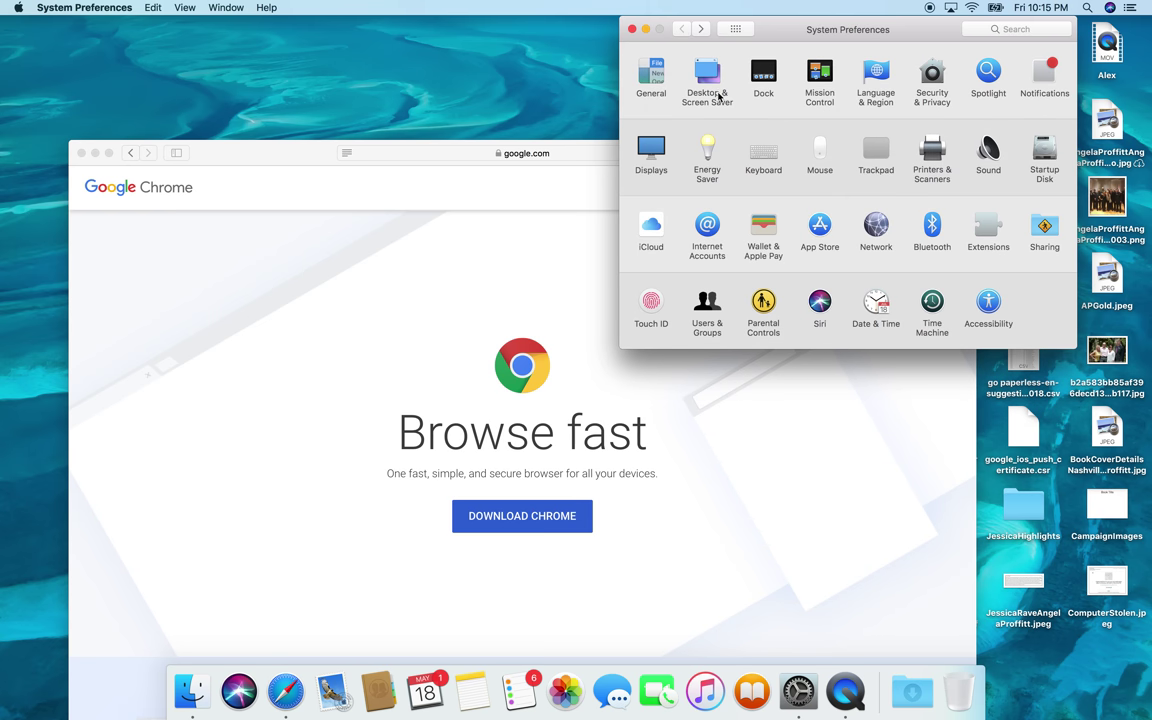
# Download Chrome for Mac in Safari, accepting its Terms of Service, and switch back to System Preferences
pyautogui.moveTo(857, 26); pyautogui.dragTo(710, 26)
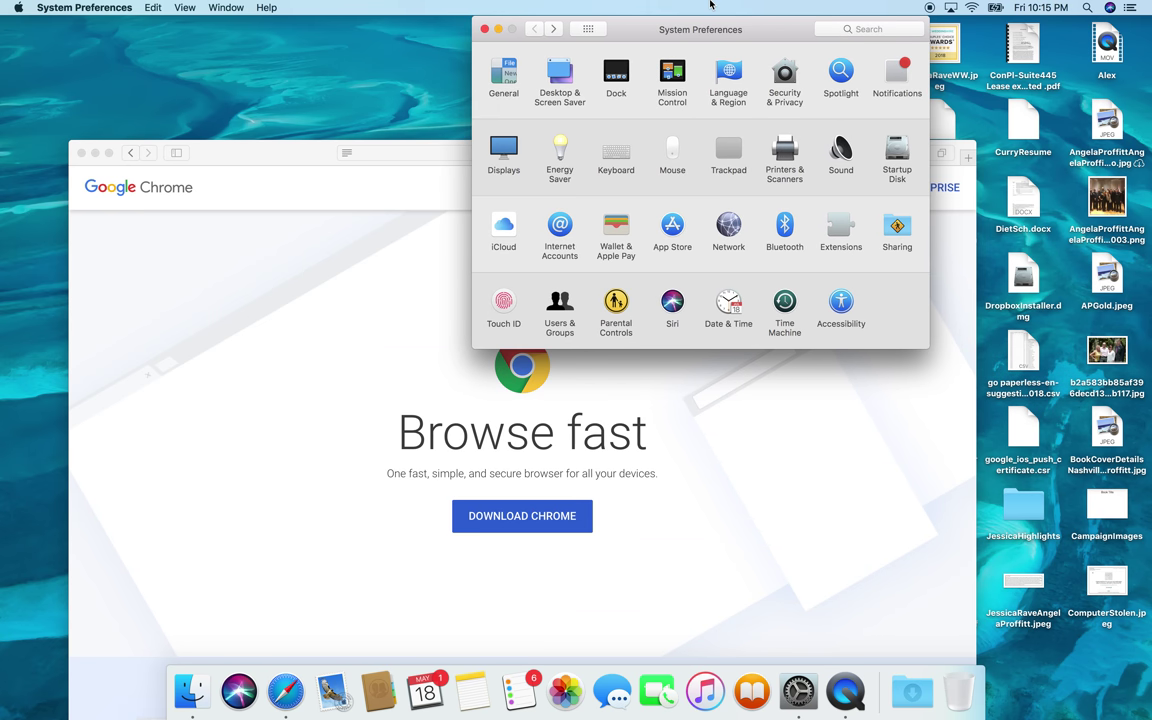
pyautogui.click(506, 517)
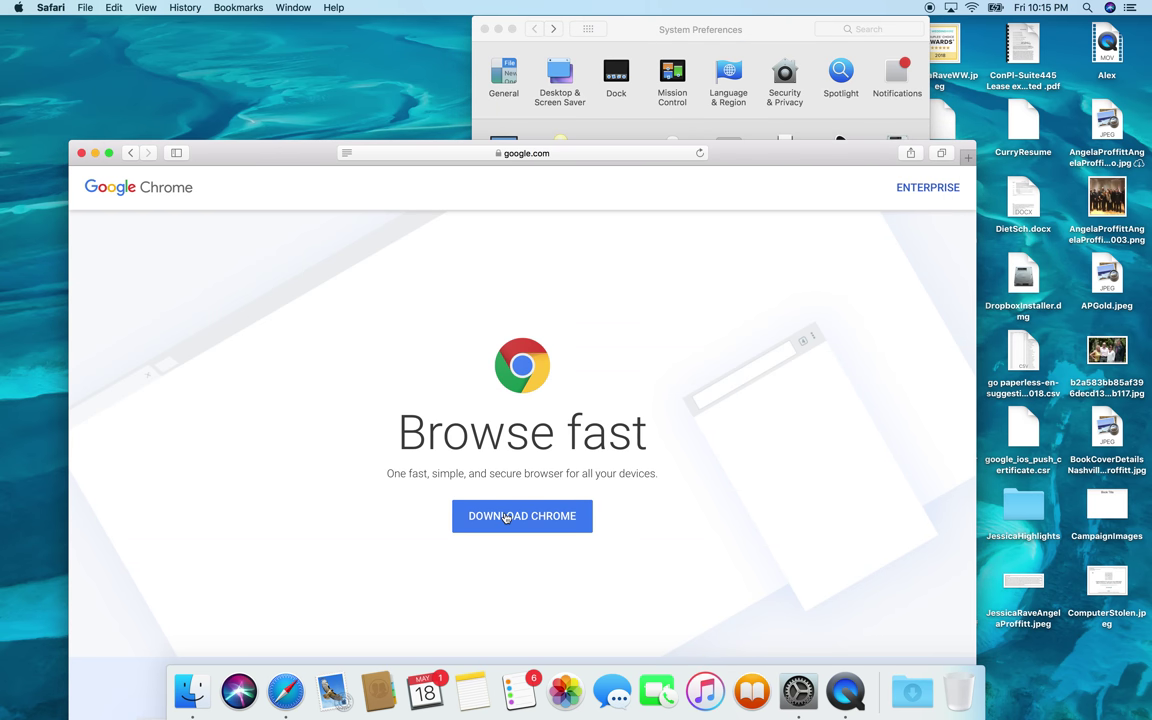
pyautogui.click(541, 517)
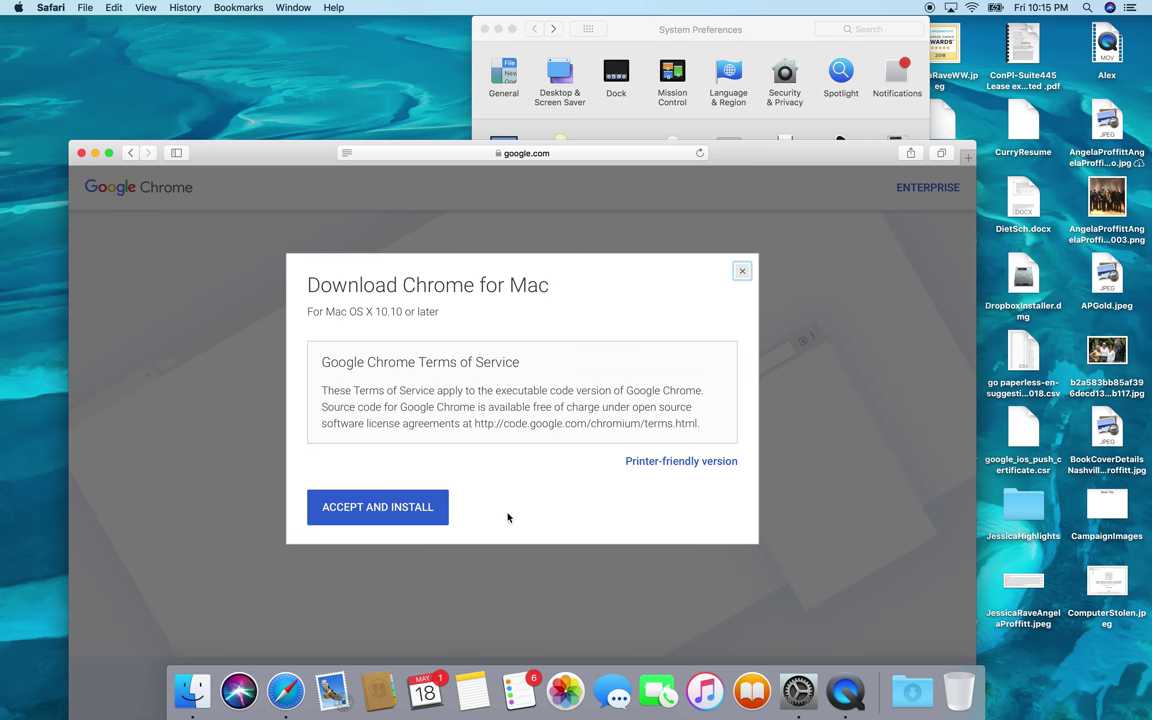
pyautogui.click(410, 514)
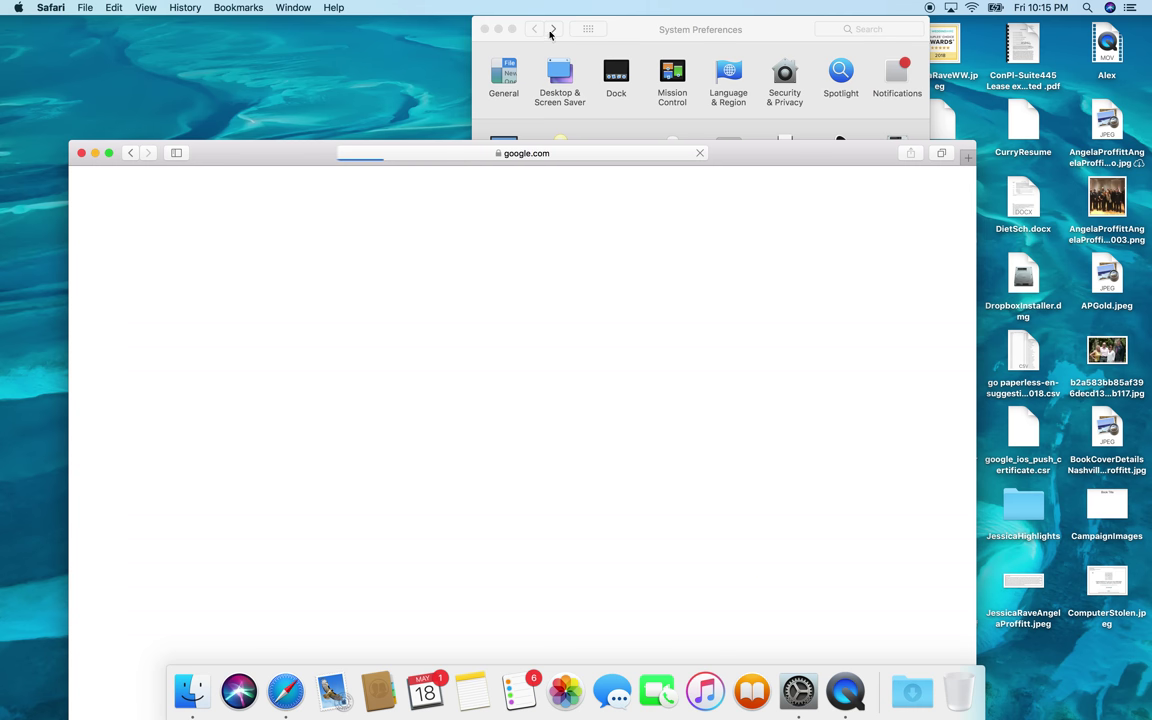
pyautogui.moveTo(592, 29); pyautogui.dragTo(681, 15)
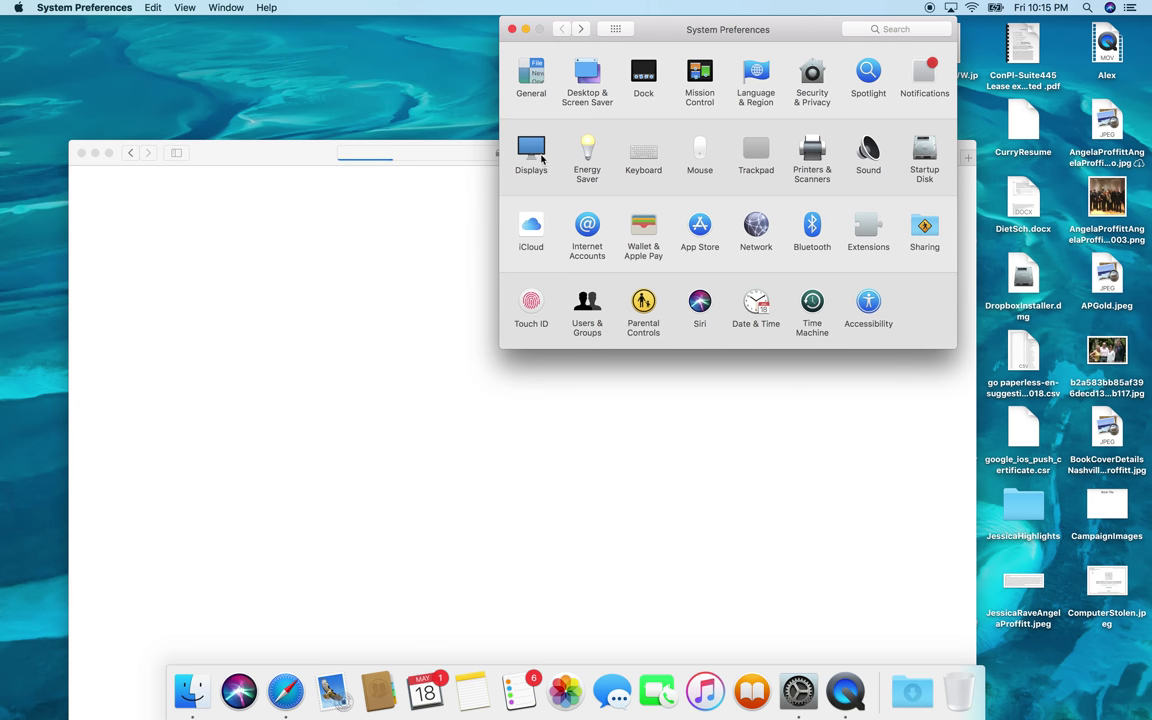